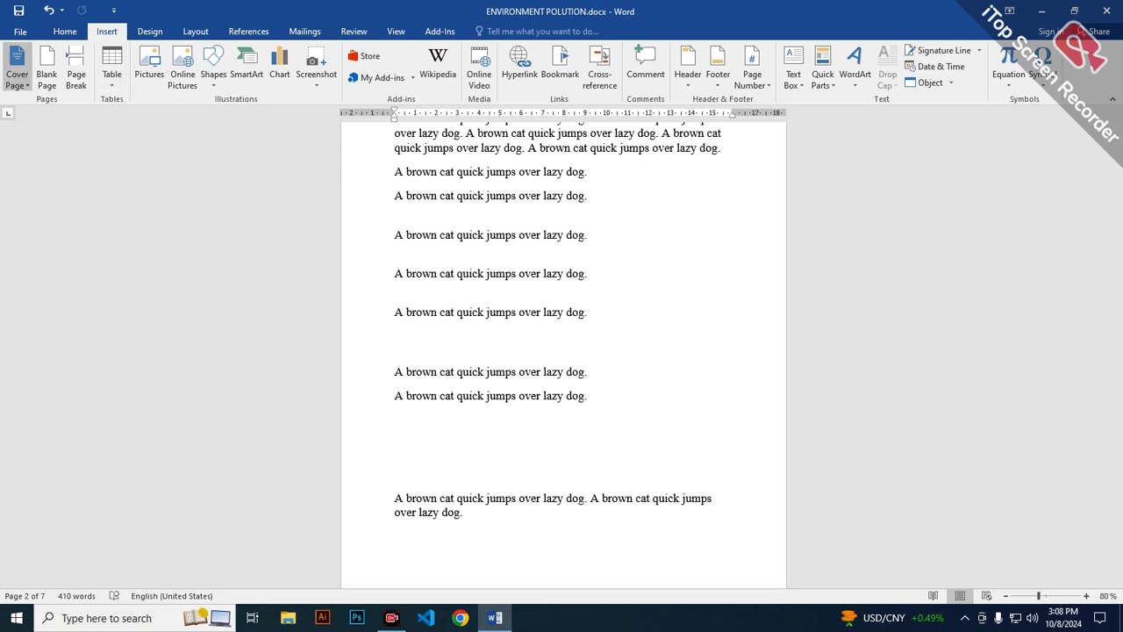
Insert the Filigree cover page at the start of the document.
{"action": "left_click", "coordinate": [17, 66]}
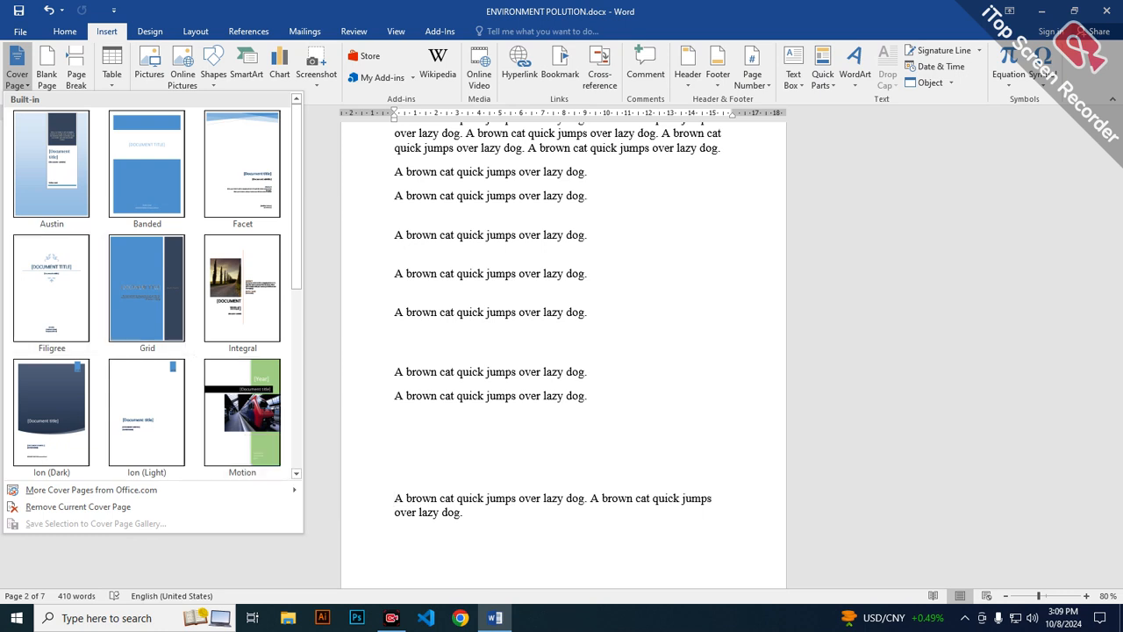
{"action": "left_click", "coordinate": [52, 293]}
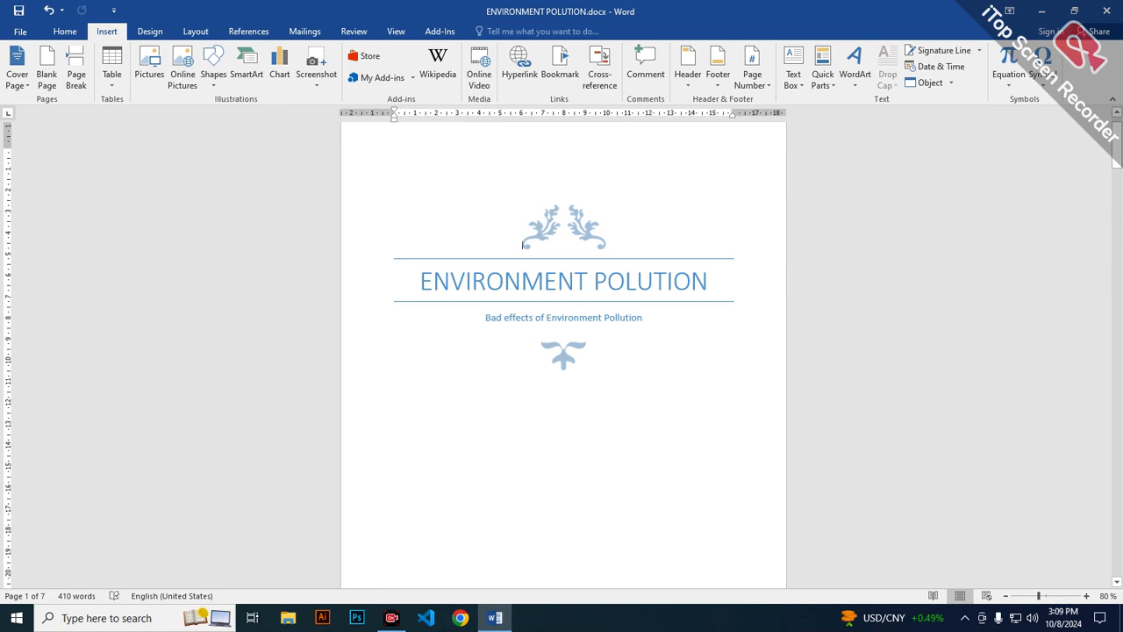
{"action": "scroll", "coordinate": [564, 351], "scroll_direction": "down", "scroll_amount": 12}
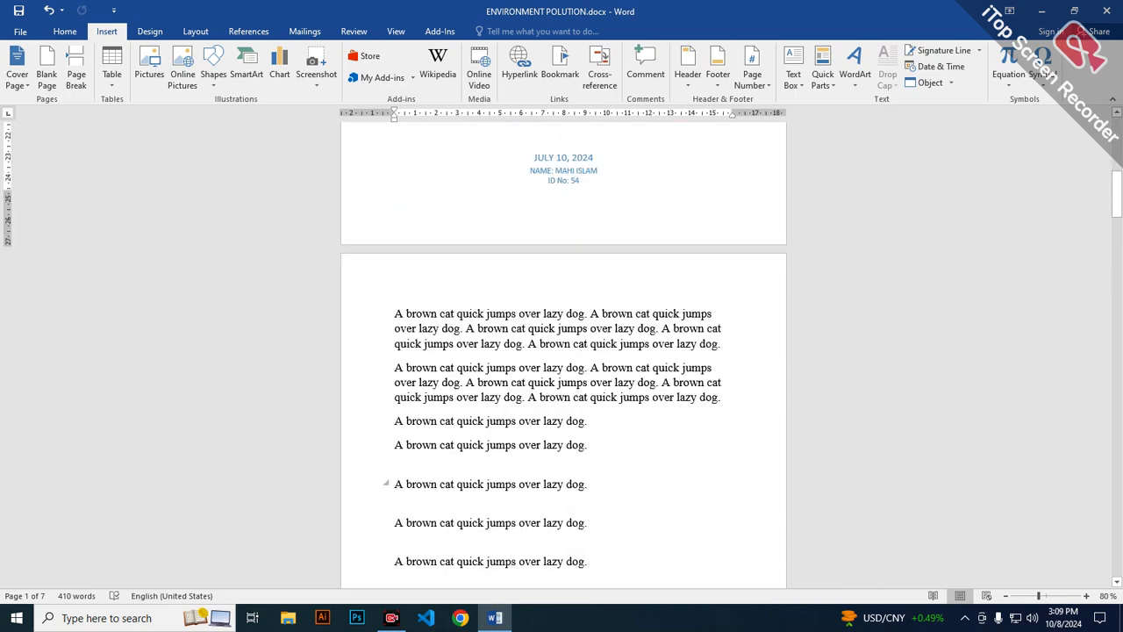
{"action": "scroll", "coordinate": [563, 351], "scroll_direction": "up", "scroll_amount": 10}
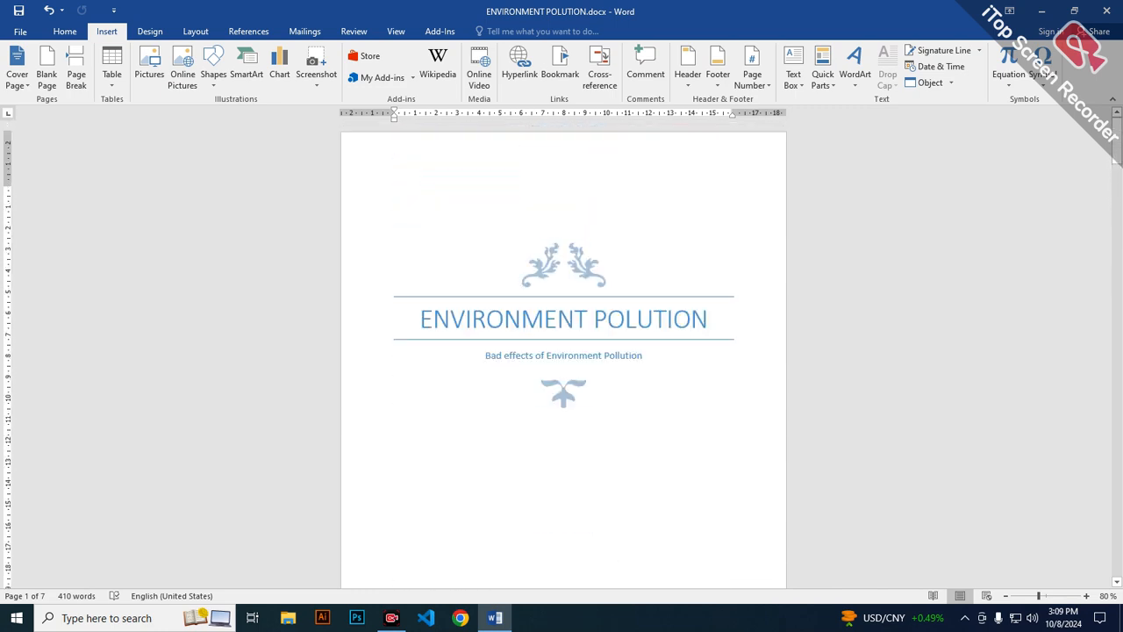
{"action": "scroll", "coordinate": [563, 351], "scroll_direction": "up", "scroll_amount": 1}
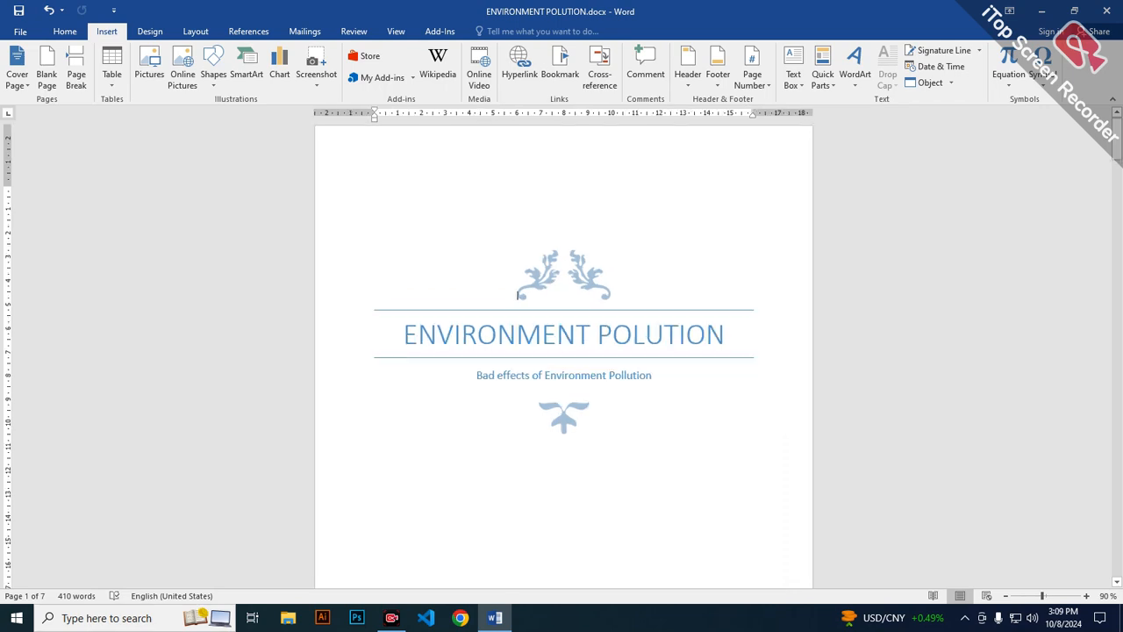
Replace the cover page title with "TRAFFIC JAM" and turn off the missing proofing tools notice permanently.
{"action": "left_click", "coordinate": [727, 335]}
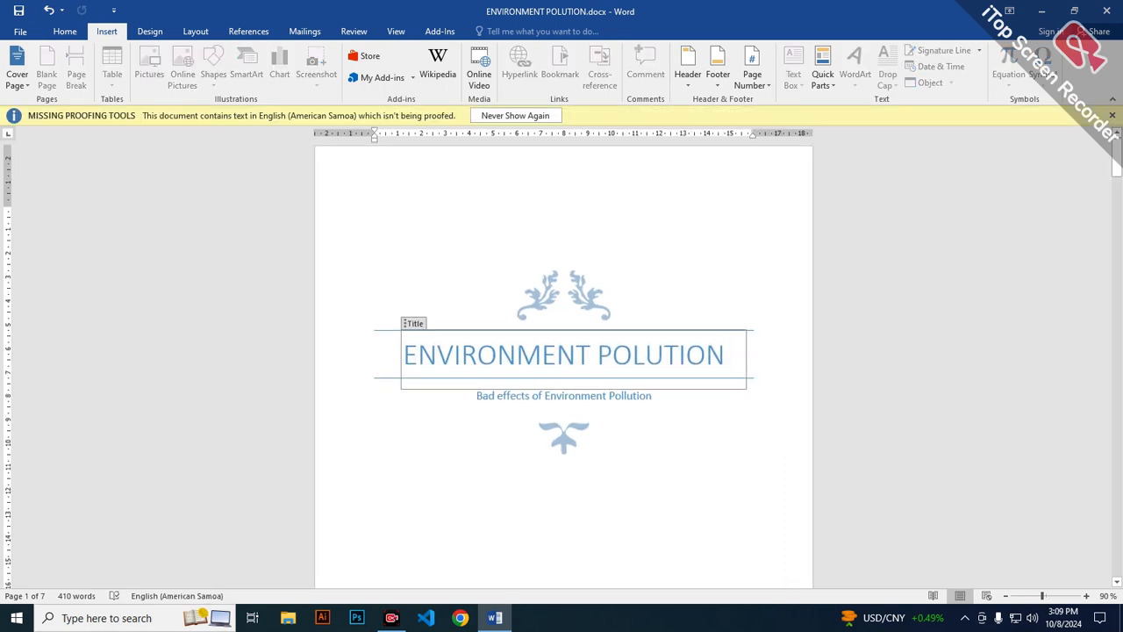
{"action": "key", "text": "BackSpace"}
{"action": "key", "text": "BackSpace"}
{"action": "key", "text": "BackSpace"}
{"action": "key", "text": "BackSpace"}
{"action": "key", "text": "BackSpace"}
{"action": "key", "text": "BackSpace"}
{"action": "key", "text": "BackSpace"}
{"action": "key", "text": "BackSpace"}
{"action": "key", "text": "BackSpace"}
{"action": "key", "text": "BackSpace"}
{"action": "key", "text": "BackSpace"}
{"action": "key", "text": "BackSpace"}
{"action": "key", "text": "BackSpace"}
{"action": "key", "text": "BackSpace"}
{"action": "key", "text": "BackSpace"}
{"action": "key", "text": "BackSpace"}
{"action": "key", "text": "BackSpace"}
{"action": "key", "text": "BackSpace"}
{"action": "key", "text": "BackSpace"}
{"action": "key", "text": "BackSpace"}
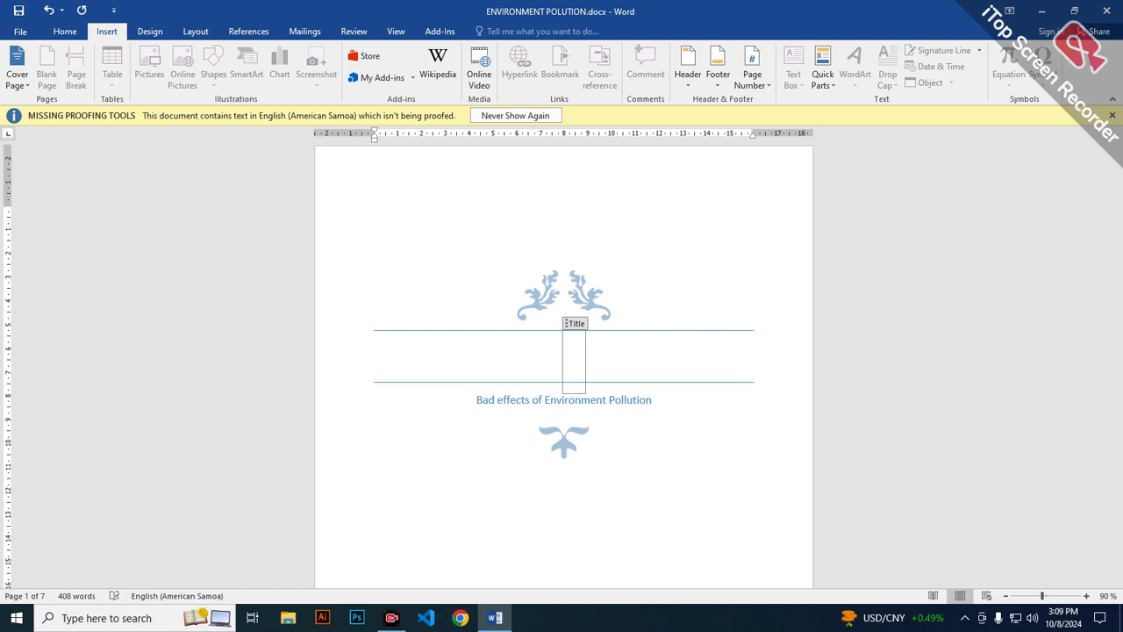
{"action": "type", "text": "TRA"}
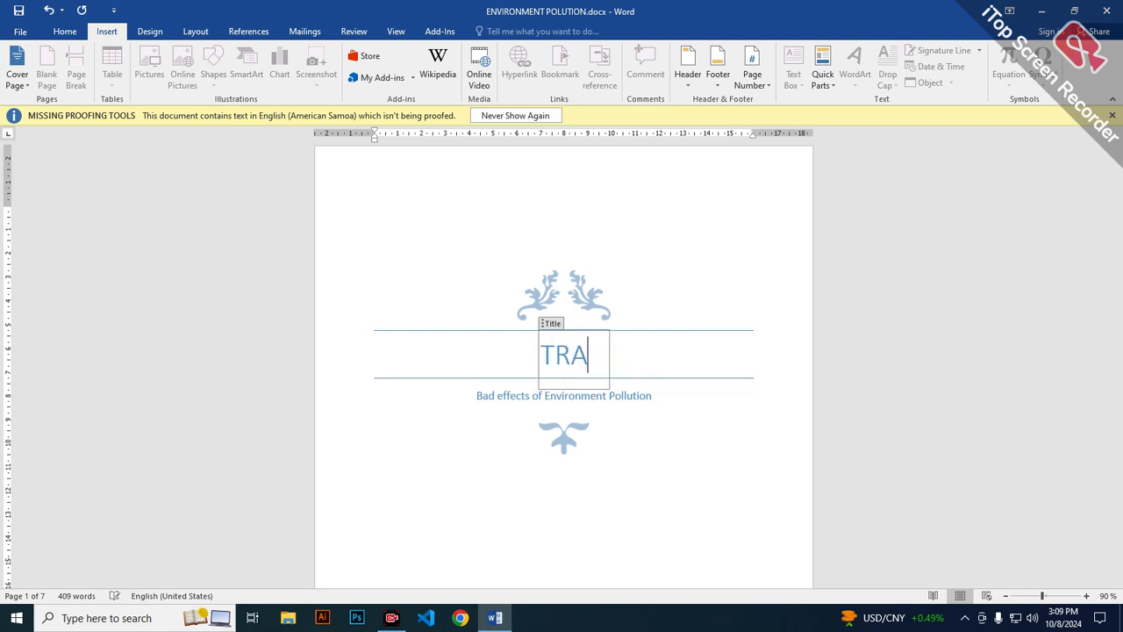
{"action": "type", "text": "FFIC JAM"}
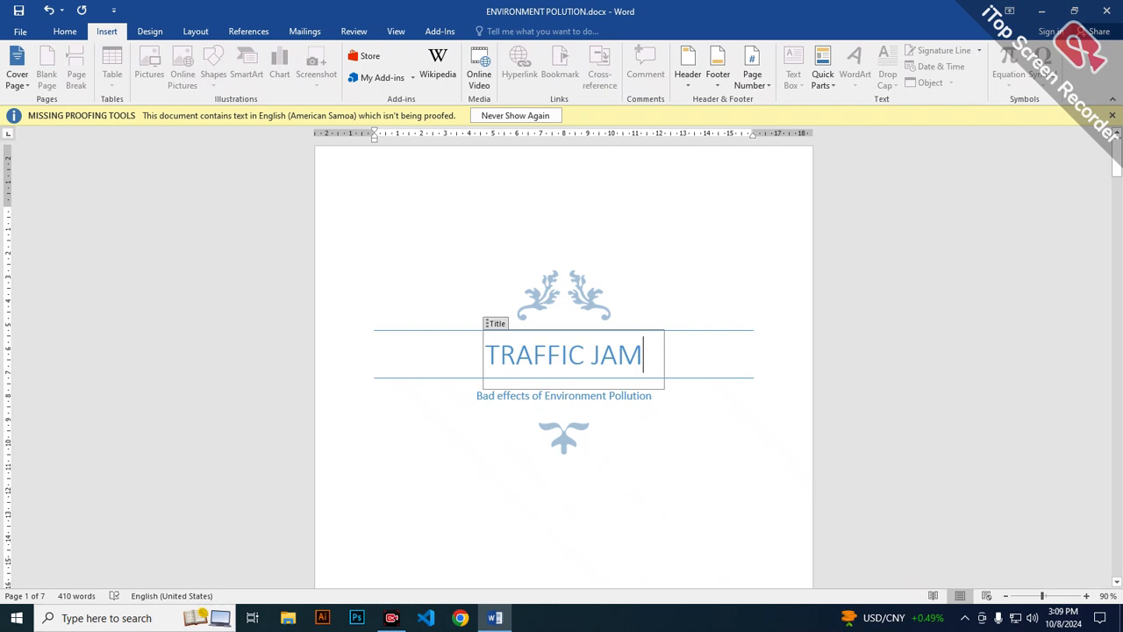
{"action": "left_click", "coordinate": [515, 115]}
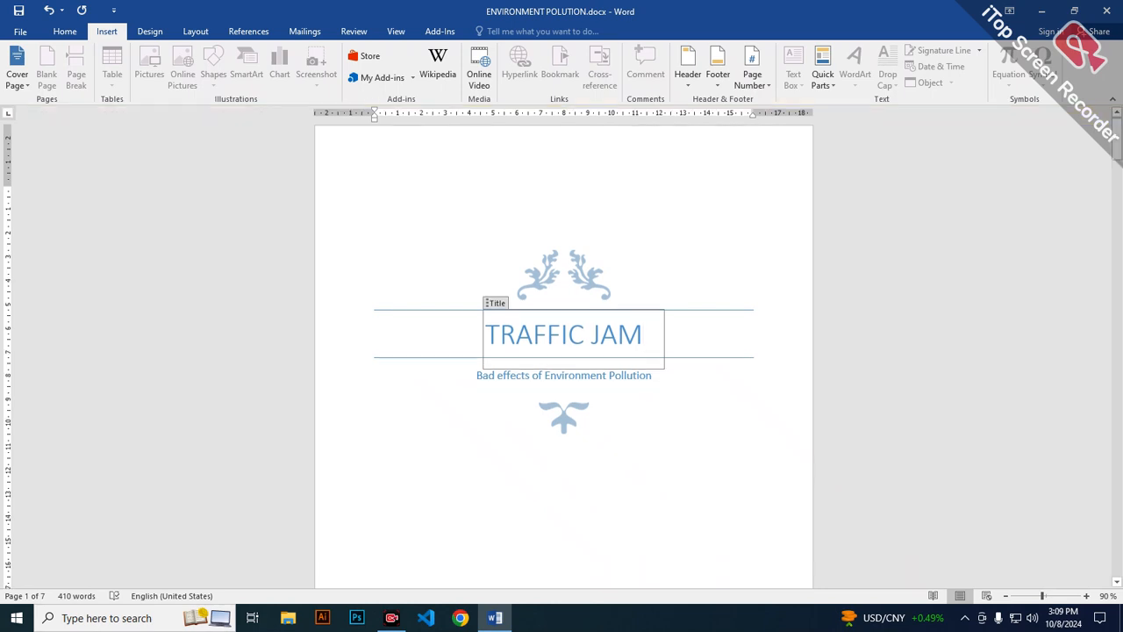
Select the leaf ornament above the cover title and stretch it taller.
{"action": "left_click", "coordinate": [564, 276]}
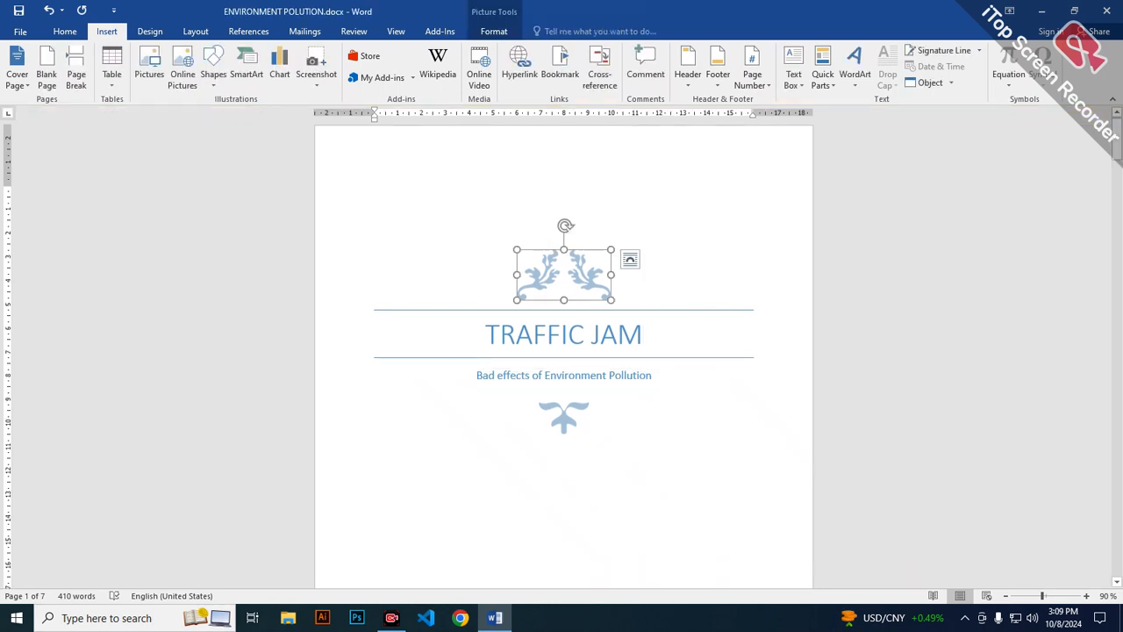
{"action": "left_click_drag", "start_coordinate": [564, 300], "coordinate": [564, 322]}
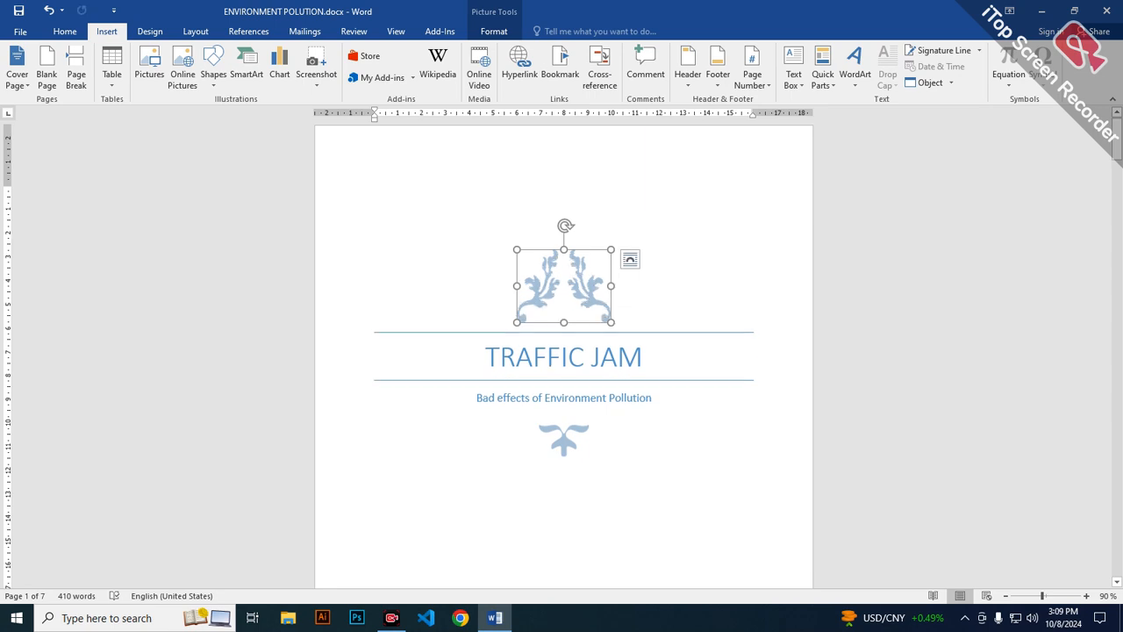
Switch to Chrome and search Google for images of "notre dam college".
{"action": "left_click", "coordinate": [461, 618]}
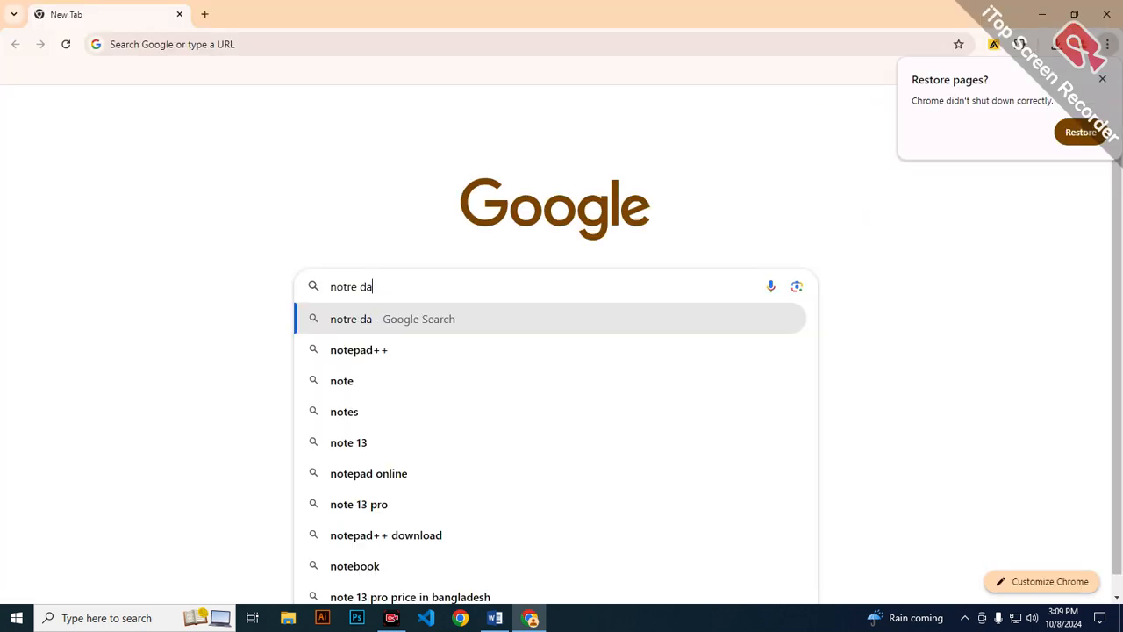
{"action": "type", "text": "m college"}
{"action": "key", "text": "Return"}
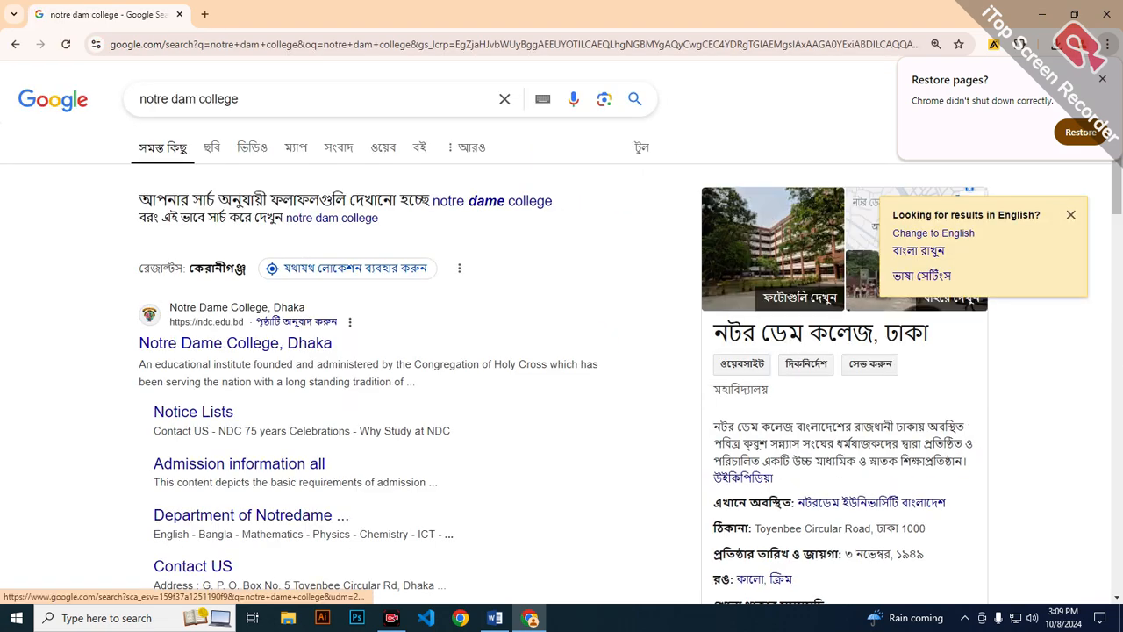
{"action": "left_click", "coordinate": [212, 146]}
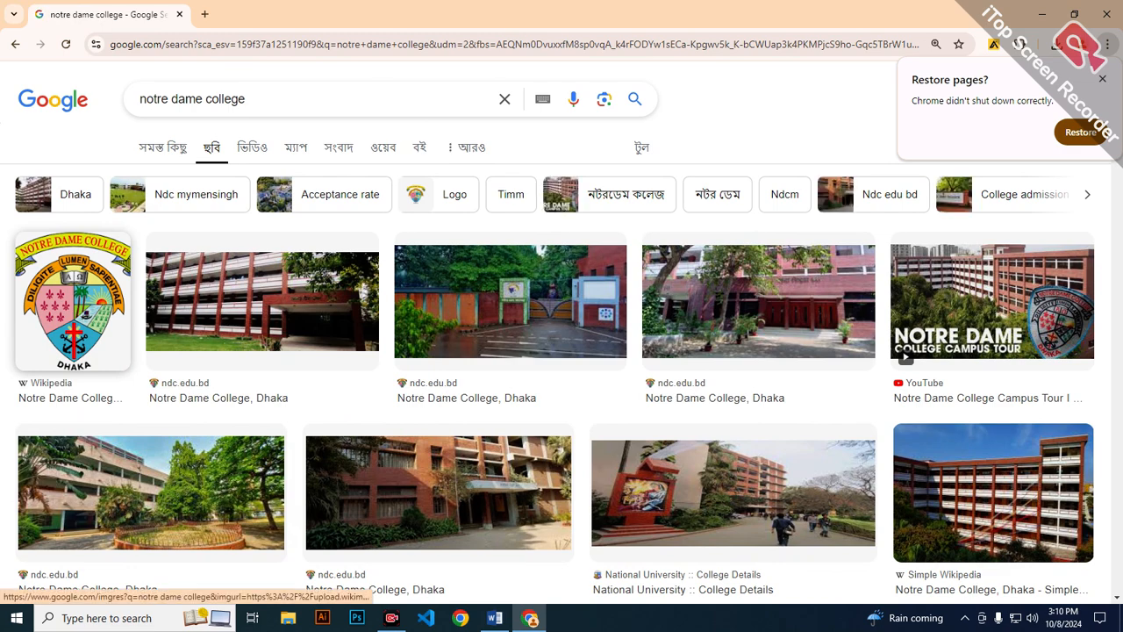
Save the Wikipedia Notre Dame College crest to Downloads as Notre_Dame_College,_Dhaka_Monogram.svg.
{"action": "left_click", "coordinate": [73, 302]}
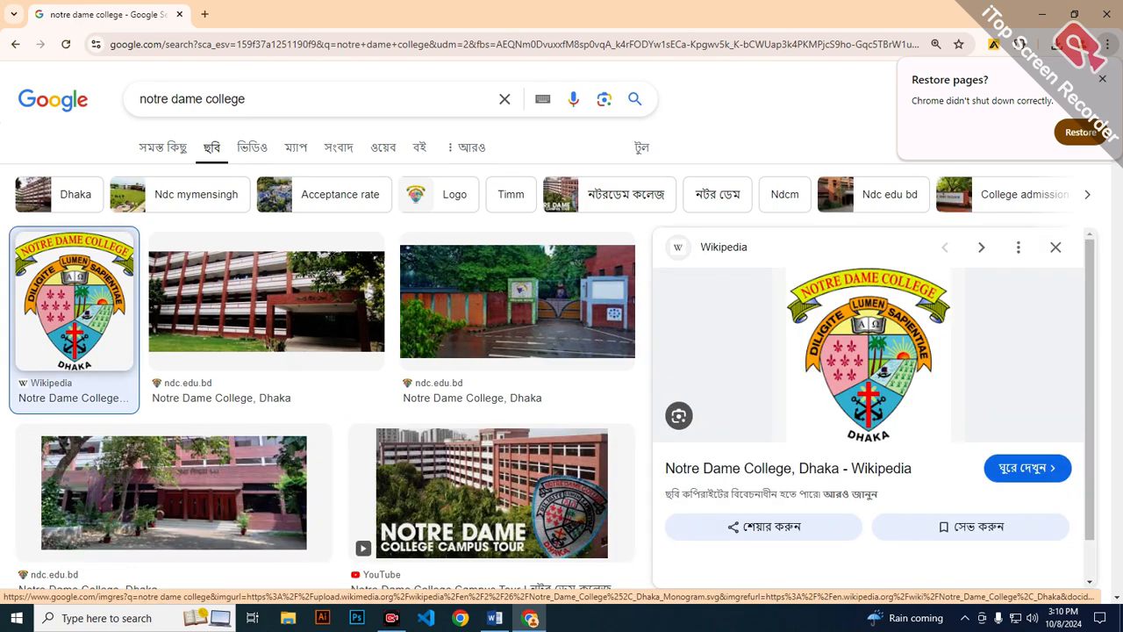
{"action": "right_click", "coordinate": [825, 383]}
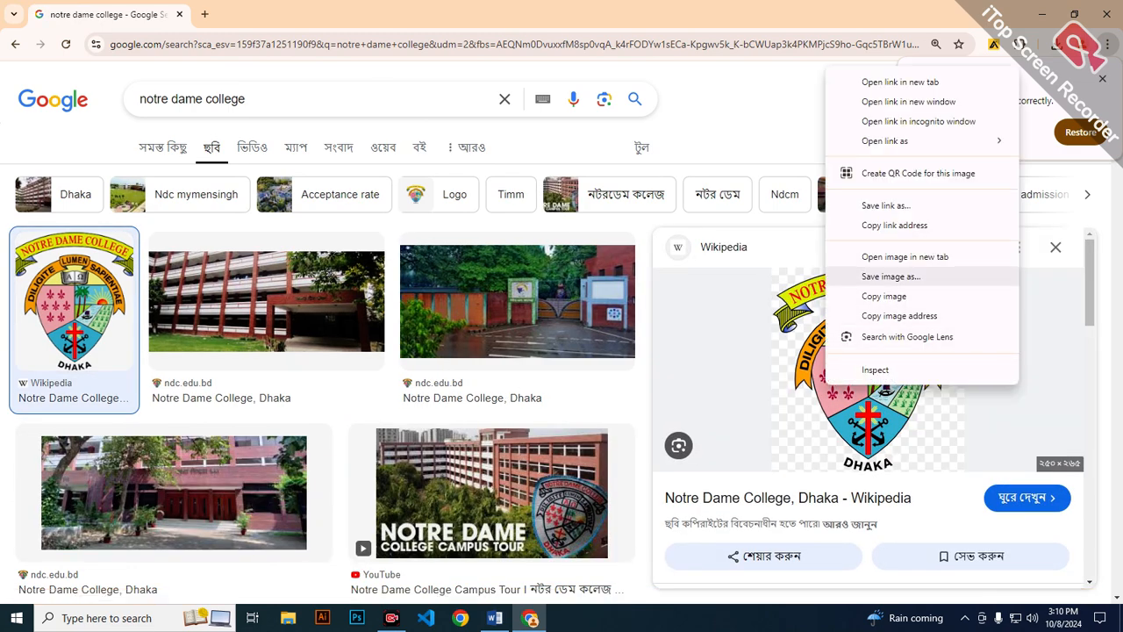
{"action": "left_click", "coordinate": [890, 276]}
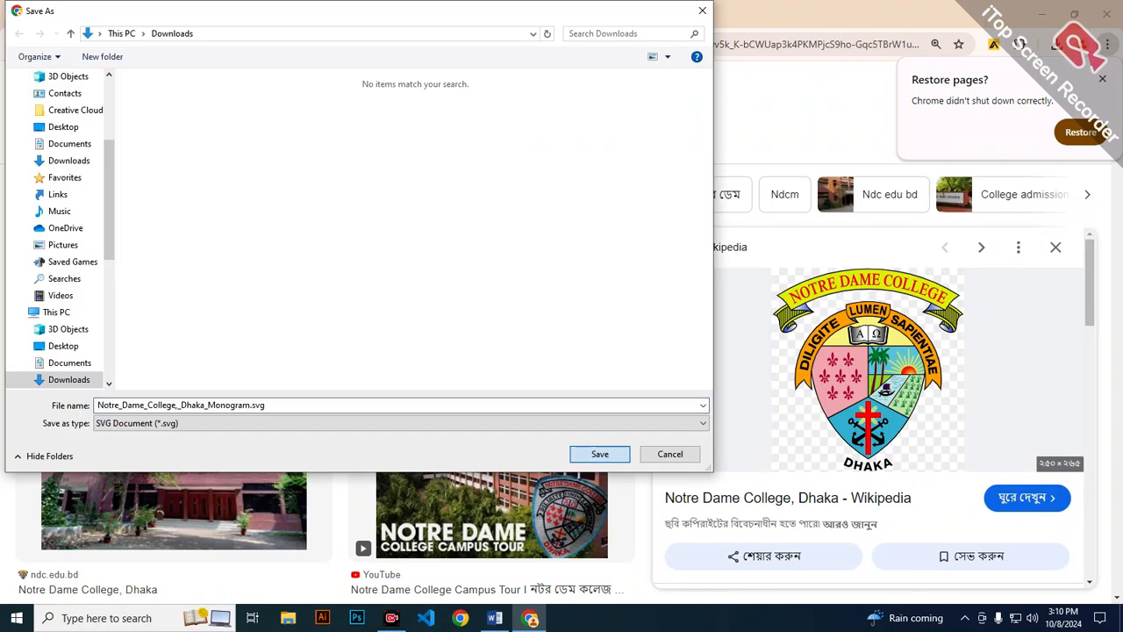
{"action": "left_click", "coordinate": [600, 454]}
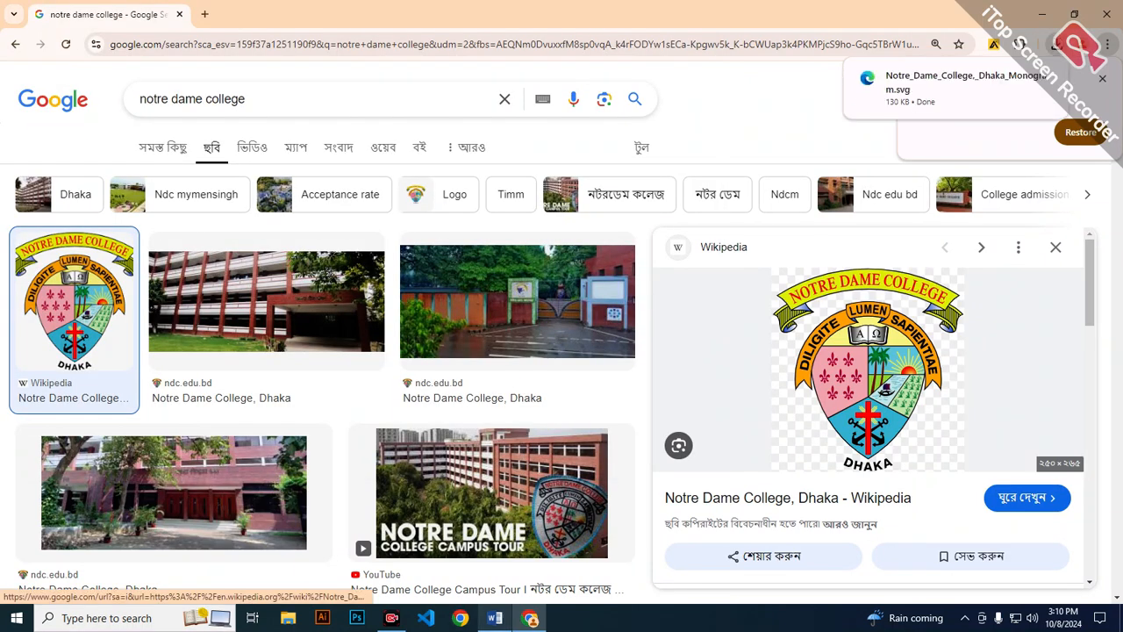
Switch back to Word and open the Downloads folder for inserting a picture in place of the selected ornament.
{"action": "left_click", "coordinate": [495, 618]}
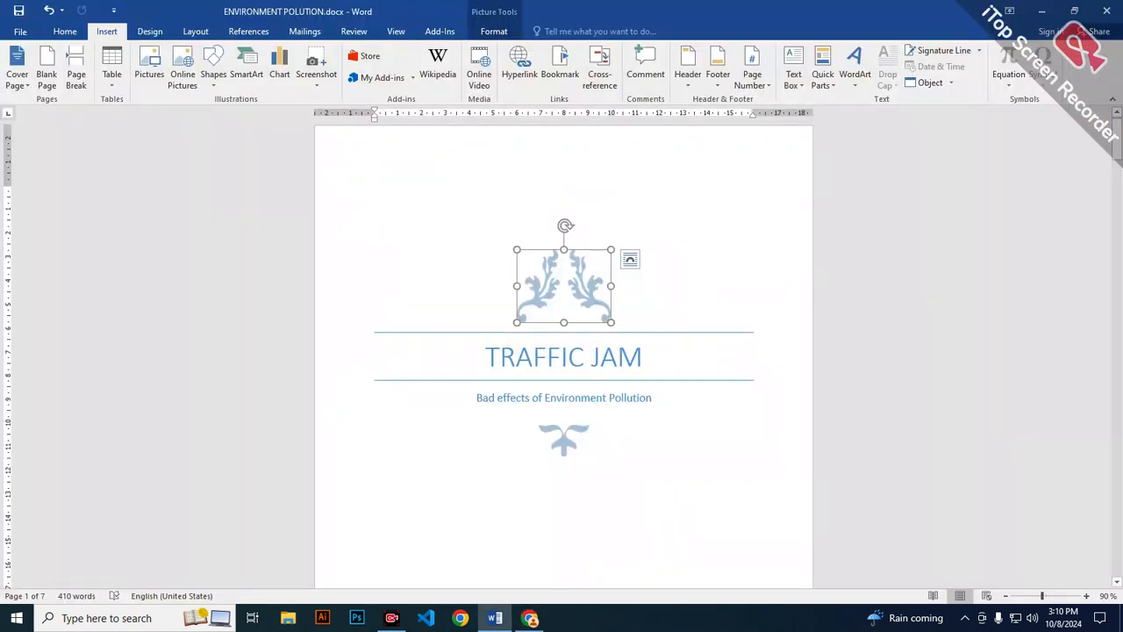
{"action": "left_click", "coordinate": [149, 71]}
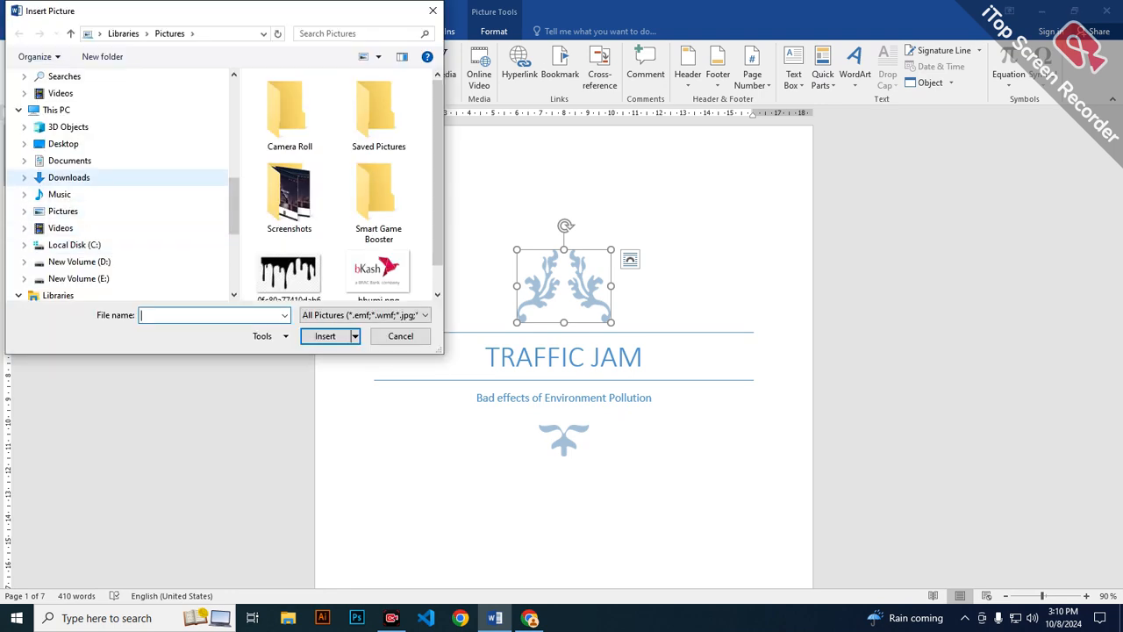
{"action": "left_click", "coordinate": [69, 177]}
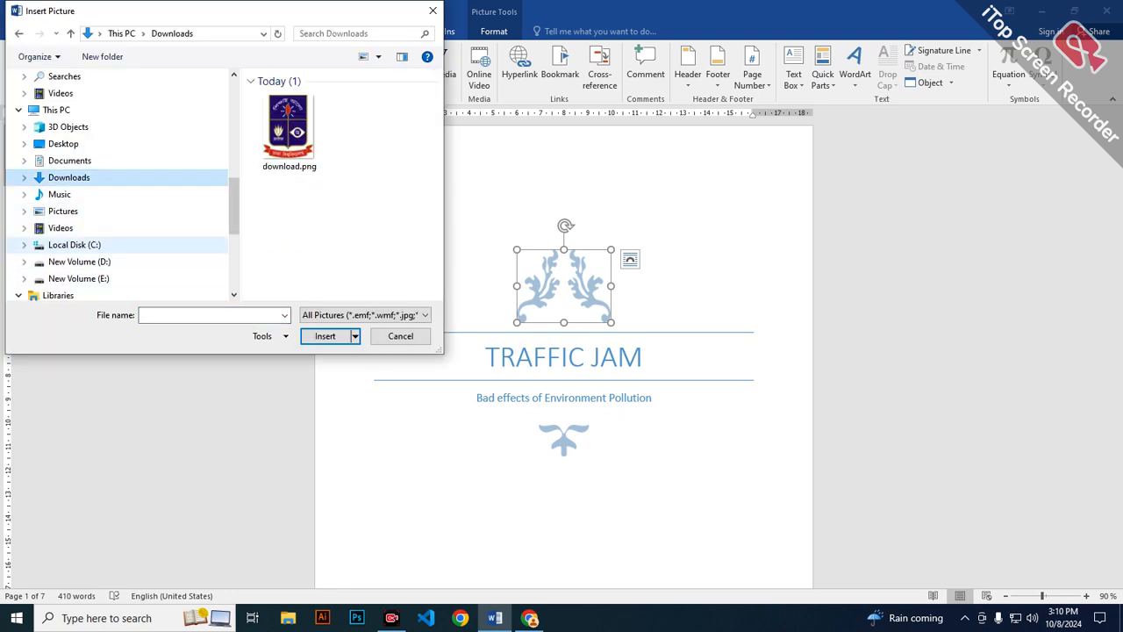
{"action": "left_click", "coordinate": [69, 160]}
{"action": "scroll", "coordinate": [378, 211], "scroll_direction": "down", "scroll_amount": 3}
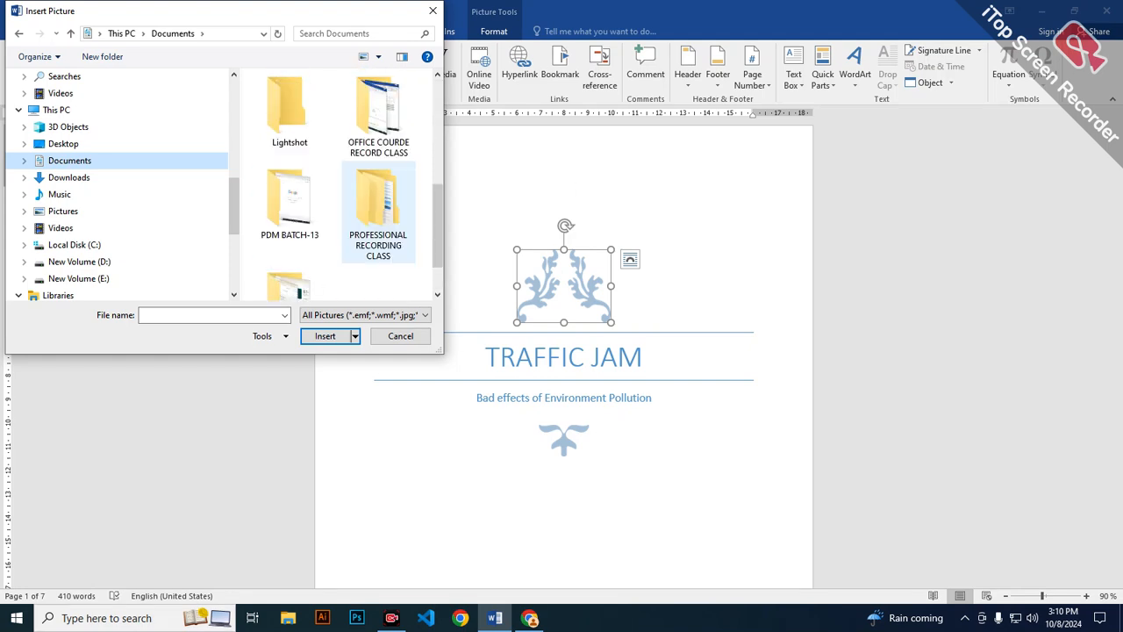
{"action": "scroll", "coordinate": [290, 263], "scroll_direction": "up", "scroll_amount": 3}
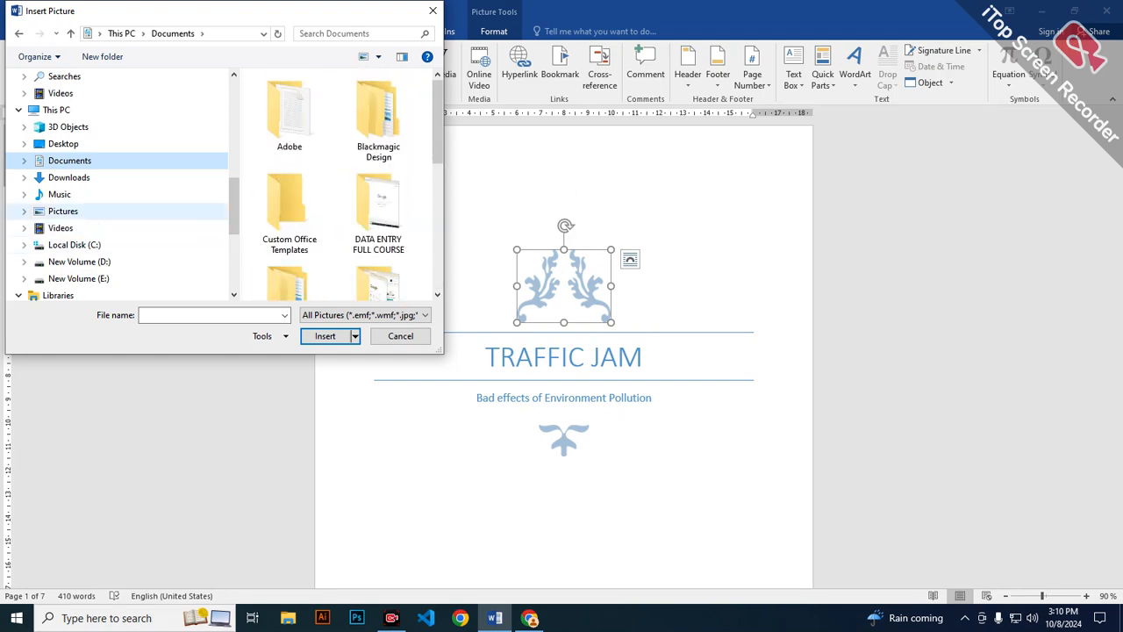
{"action": "left_click", "coordinate": [63, 143]}
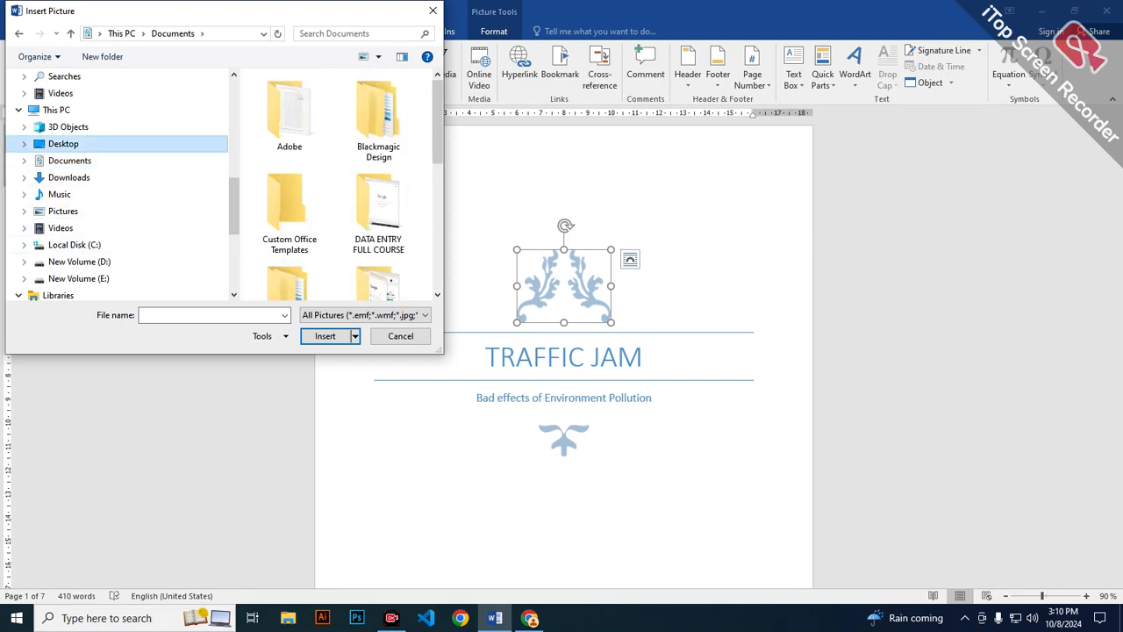
{"action": "left_click", "coordinate": [69, 161]}
Insert download.png from the Downloads folder in place of the ornament above the cover title.
{"action": "left_click", "coordinate": [69, 177]}
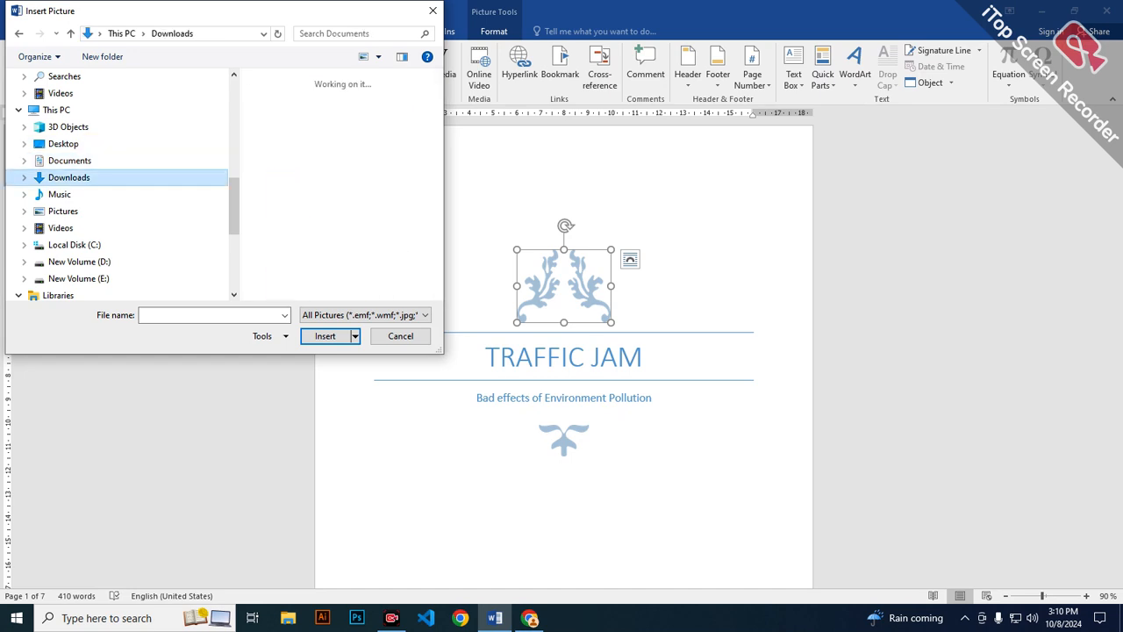
{"action": "left_click", "coordinate": [290, 132]}
{"action": "left_click", "coordinate": [325, 336]}
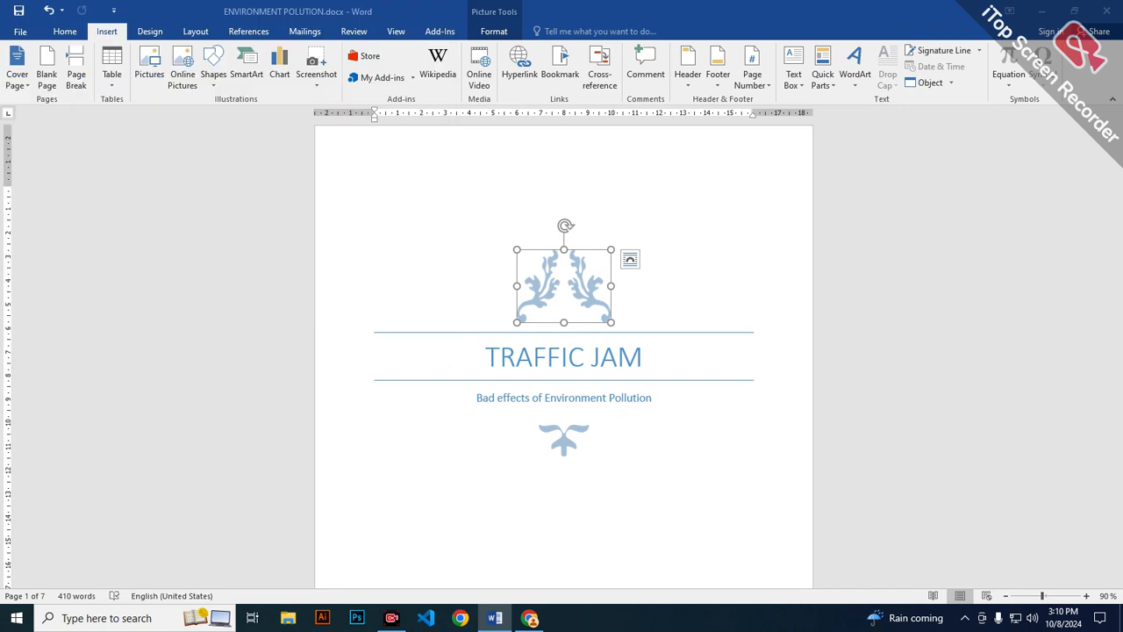
{"action": "left_click", "coordinate": [632, 401]}
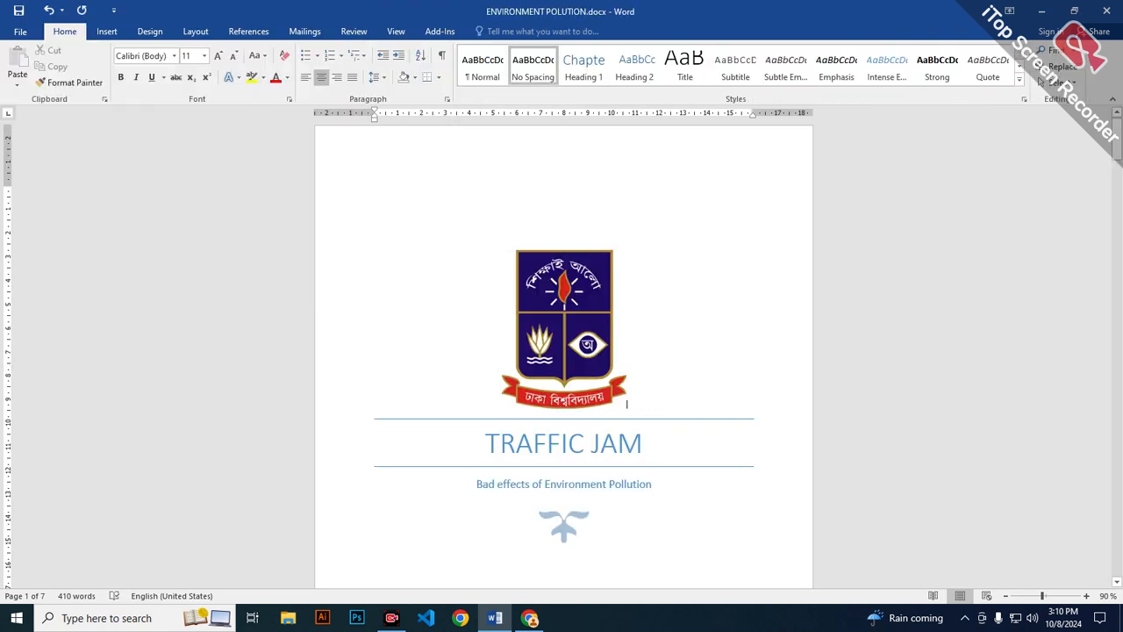
Replace the cover page subtitle with "Bad Effects of Traffic jam".
{"action": "scroll", "coordinate": [563, 351], "scroll_direction": "down", "scroll_amount": 3}
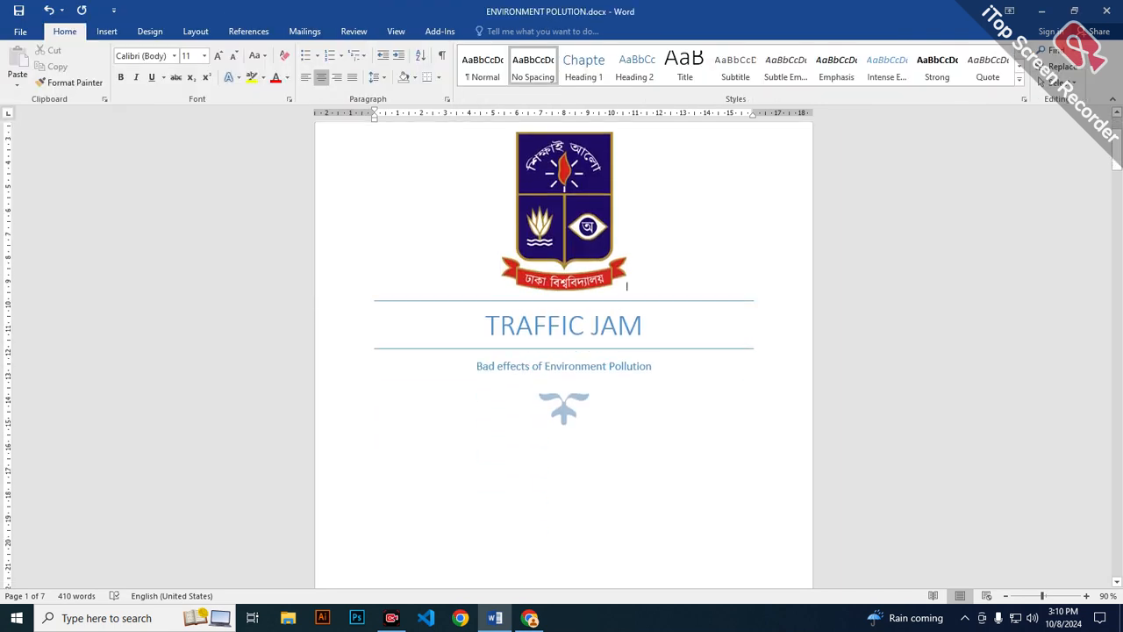
{"action": "left_click", "coordinate": [581, 366]}
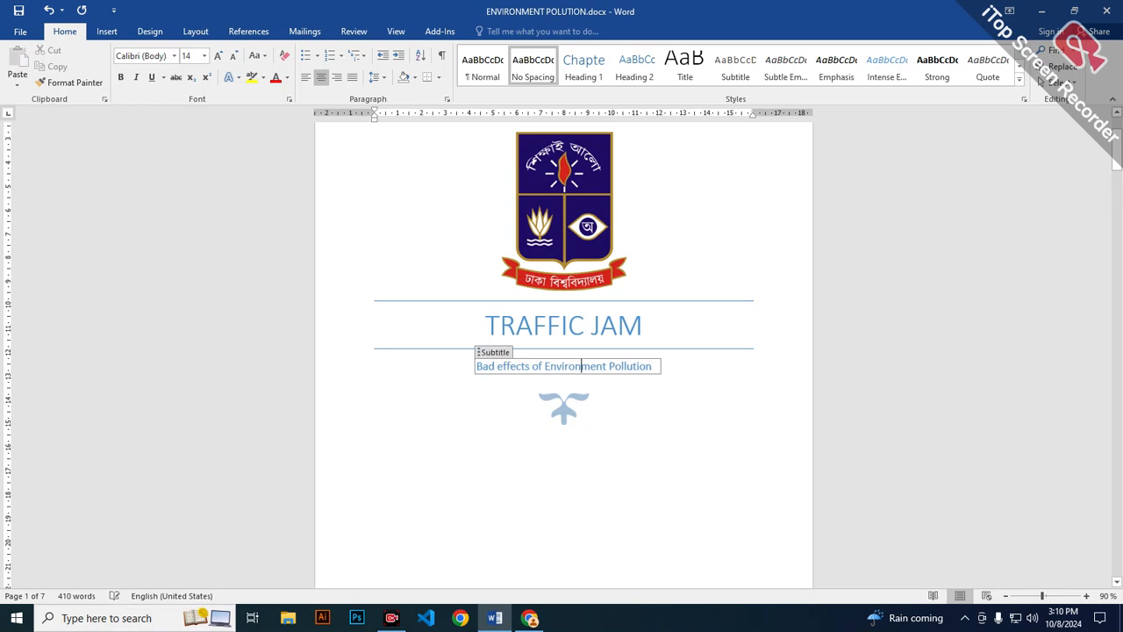
{"action": "left_click_drag", "start_coordinate": [652, 365], "coordinate": [477, 366]}
{"action": "key", "text": "BackSpace"}
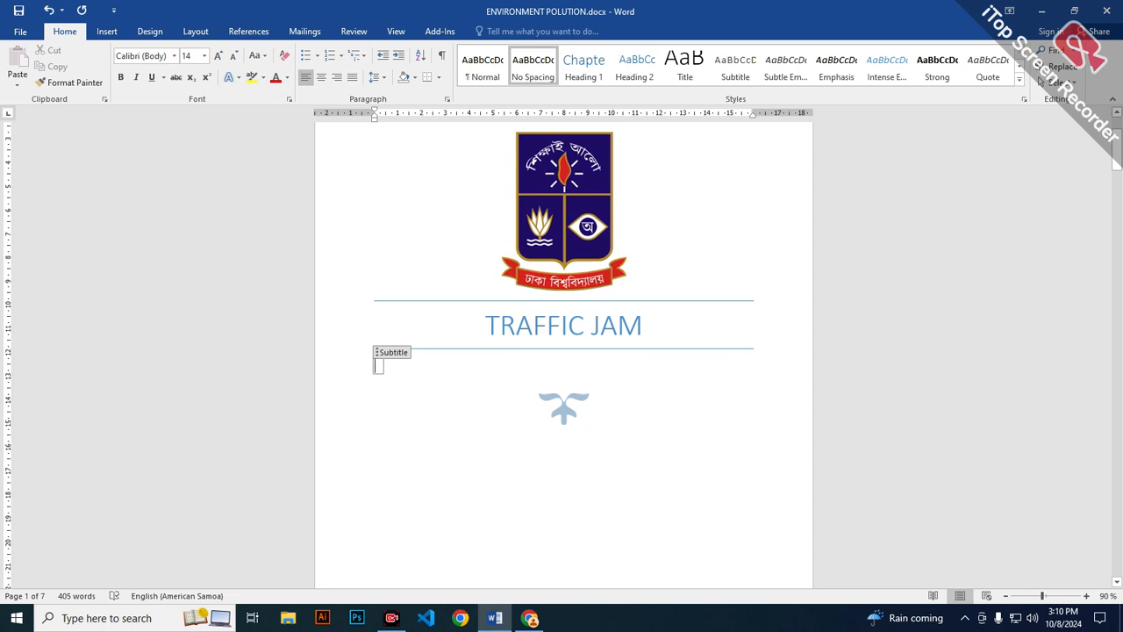
{"action": "type", "text": "B"}
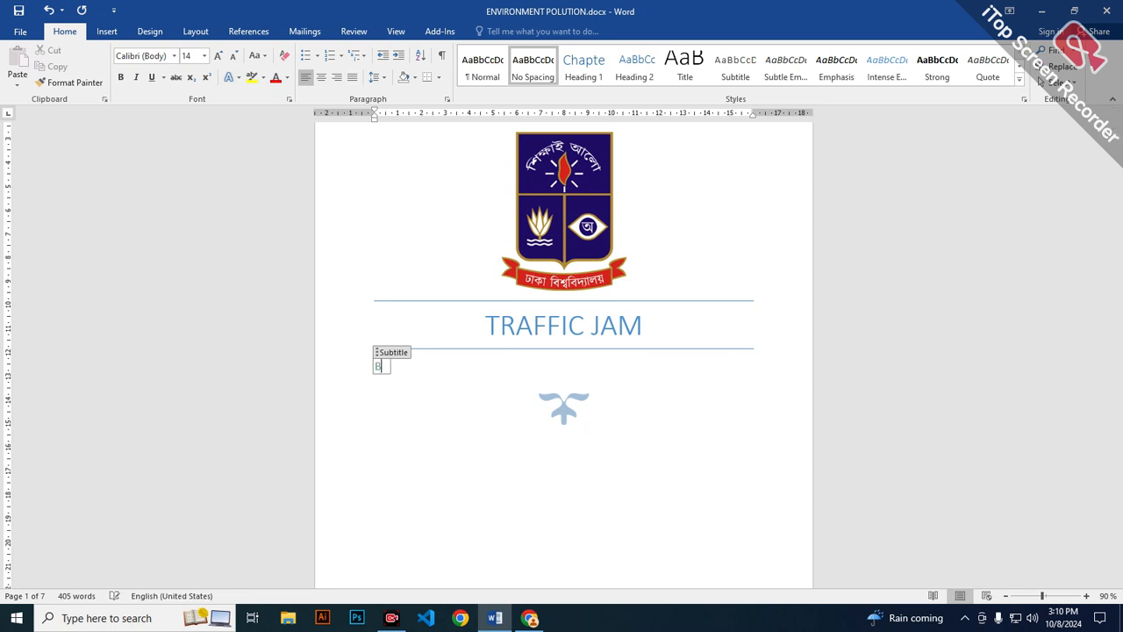
{"action": "type", "text": "ad Effects o"}
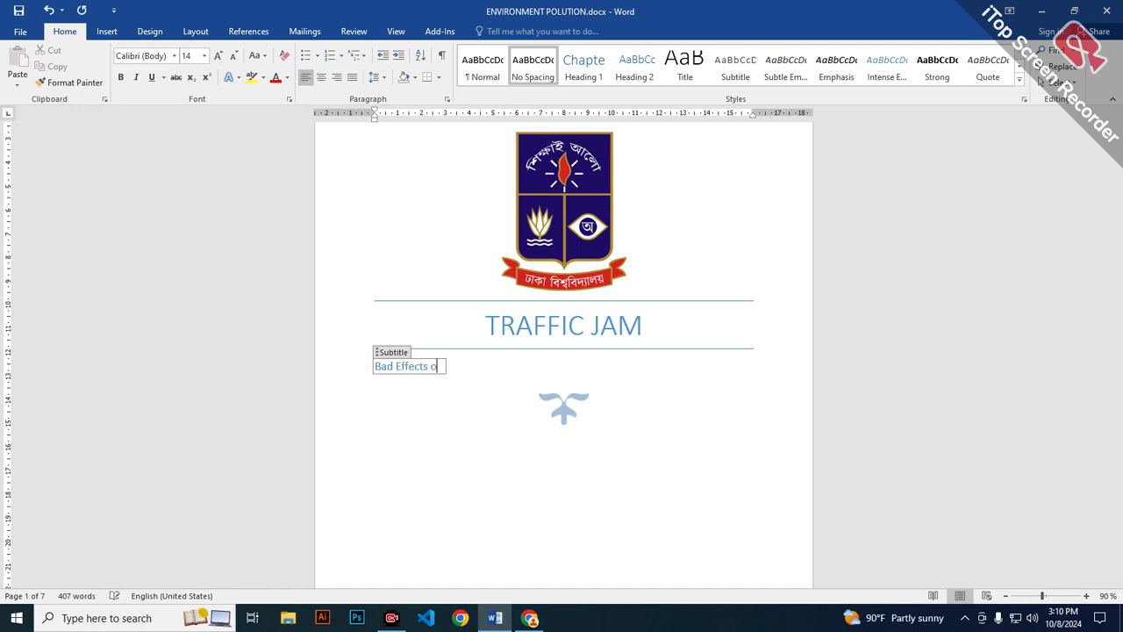
{"action": "type", "text": "f Traffic jam"}
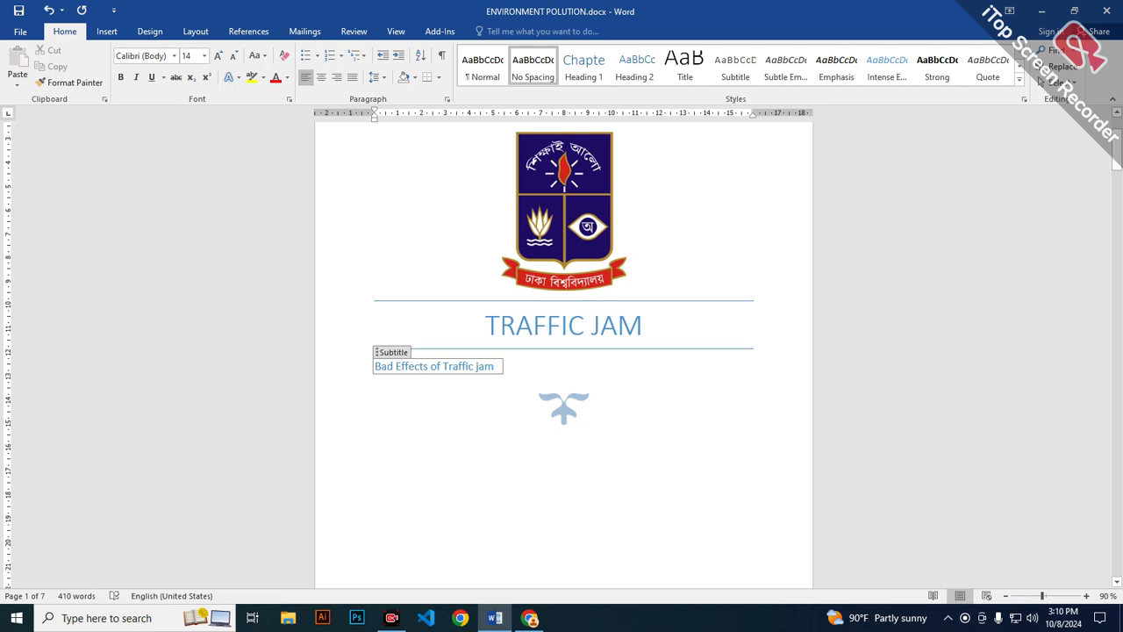
{"action": "key", "text": "Down"}
{"action": "key", "text": "Up"}
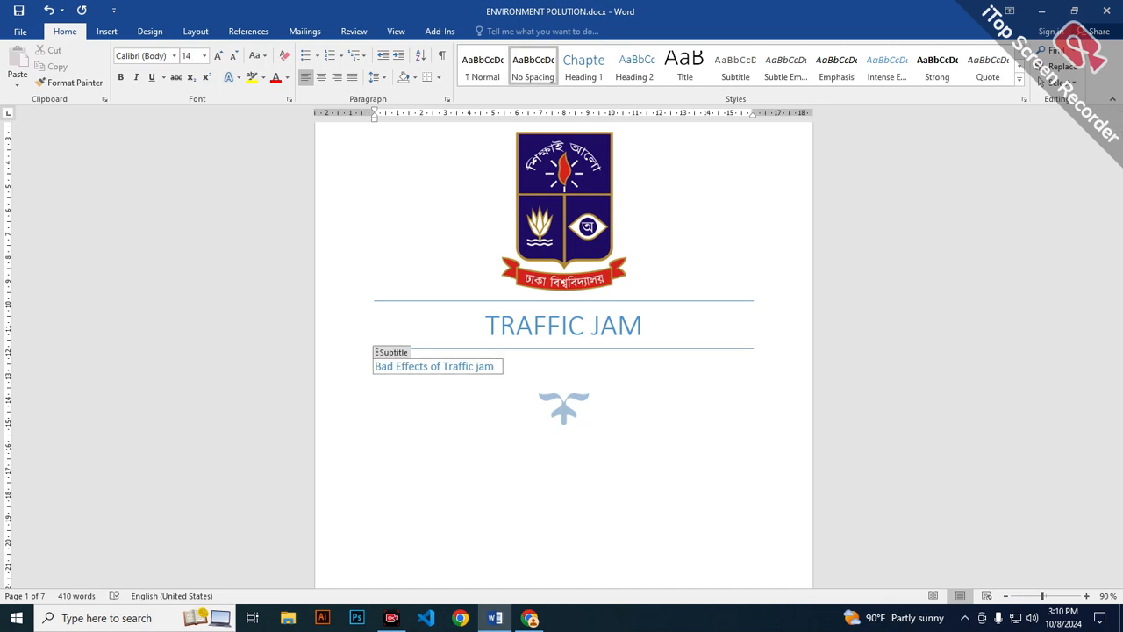
{"action": "key", "text": "shift+Home"}
{"action": "key", "text": "F2"}
{"action": "key", "text": "Up"}
{"action": "key", "text": "Return"}
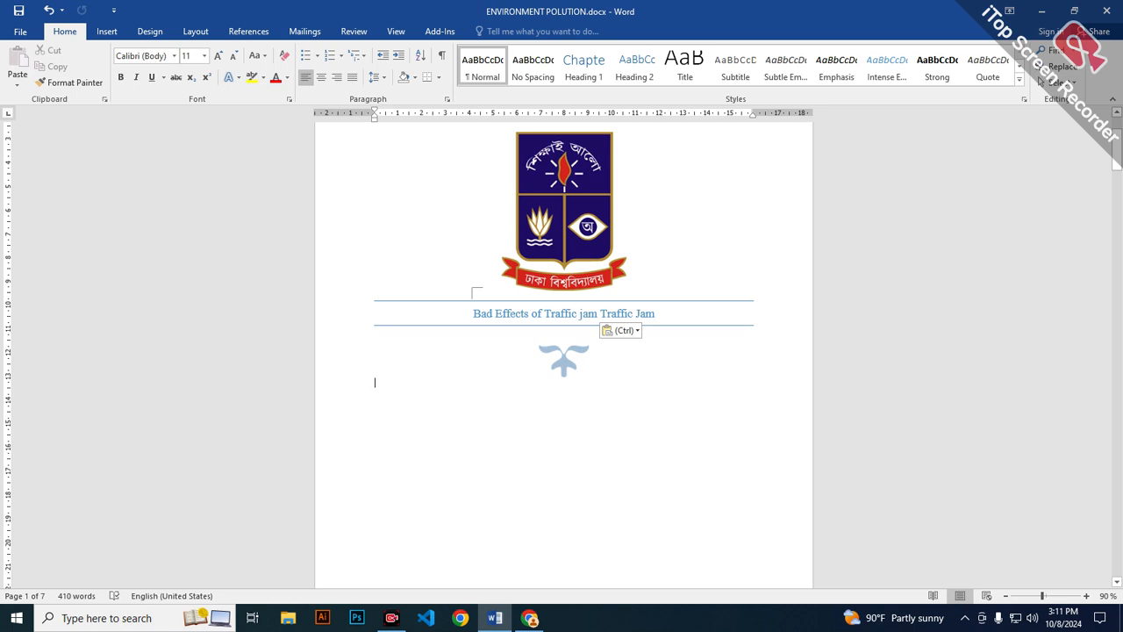
{"action": "key", "text": "ctrl"}
{"action": "key", "text": "Escape"}
{"action": "key", "text": "ctrl+z"}
{"action": "key", "text": "ctrl+z"}
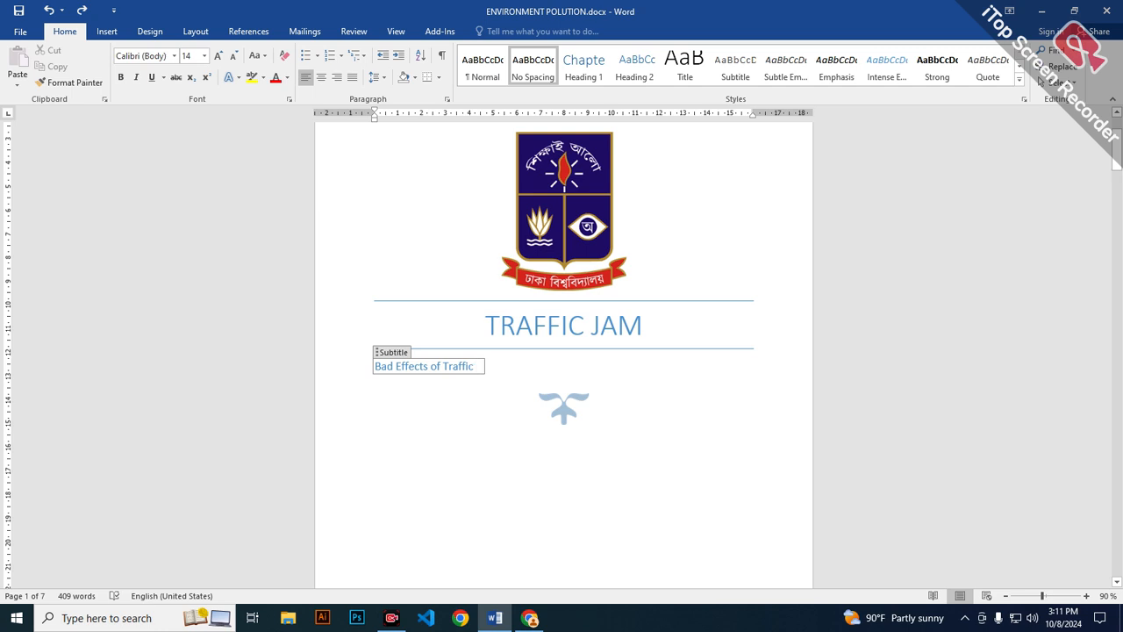
Correct the cover page subtitle to read "Bad Effects of Traffic Jam" and center it.
{"action": "type", "text": "Jam"}
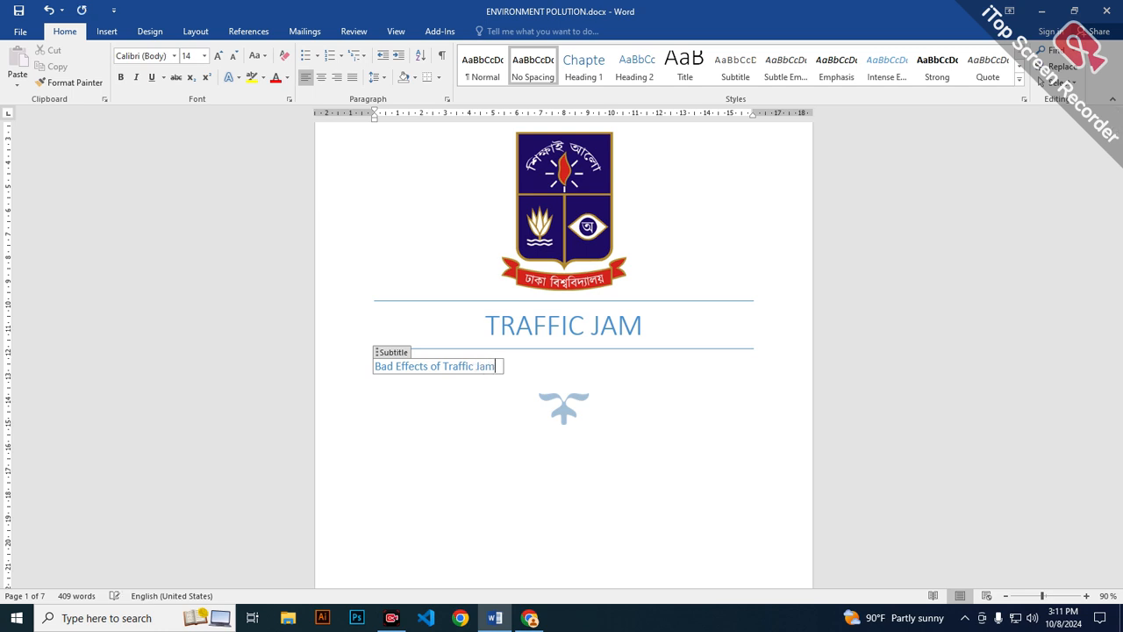
{"action": "left_click", "coordinate": [496, 430]}
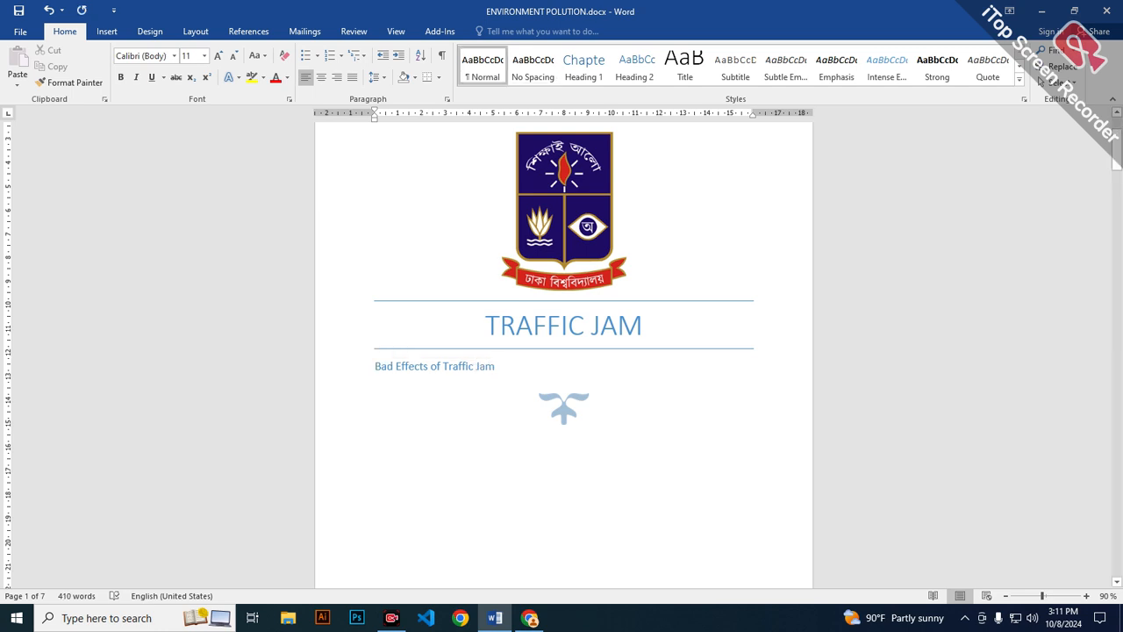
{"action": "left_click_drag", "start_coordinate": [498, 366], "coordinate": [371, 365]}
{"action": "left_click", "coordinate": [321, 77]}
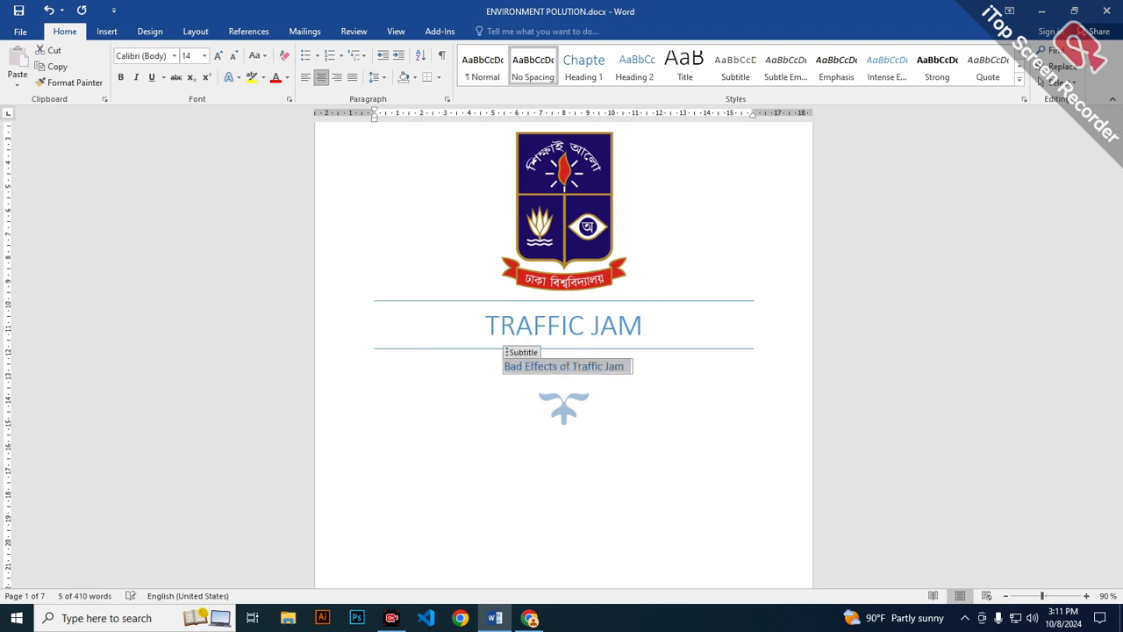
{"action": "left_click", "coordinate": [496, 429]}
Replace the date near the foot of the cover page with 7/10/2024.
{"action": "scroll", "coordinate": [563, 351], "scroll_direction": "down", "scroll_amount": 2}
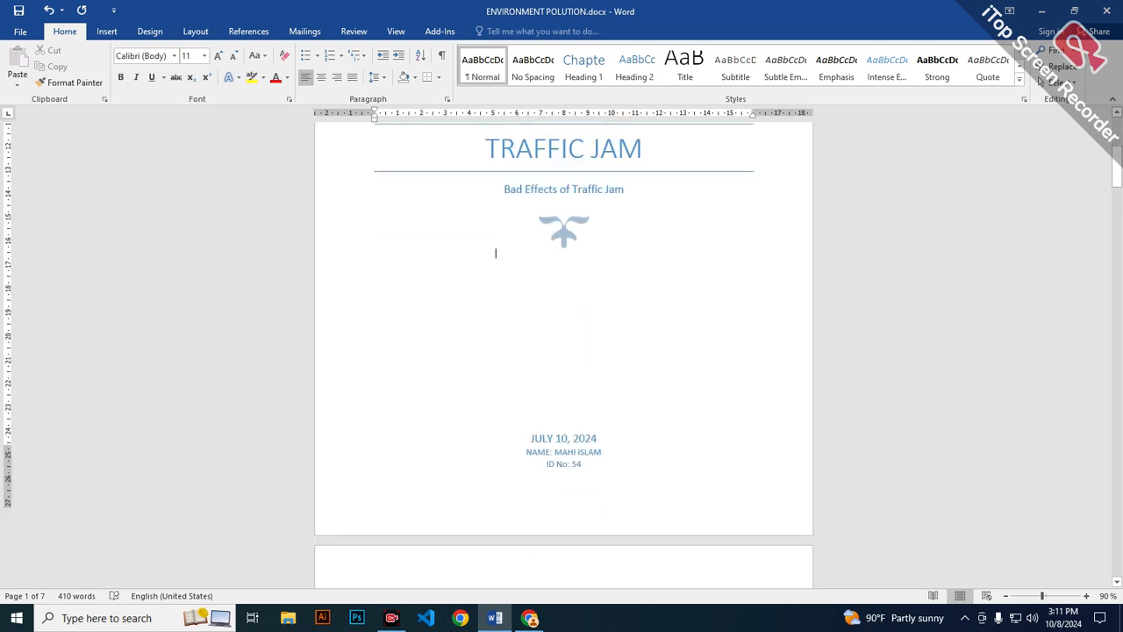
{"action": "scroll", "coordinate": [563, 379], "scroll_direction": "down", "scroll_amount": 1}
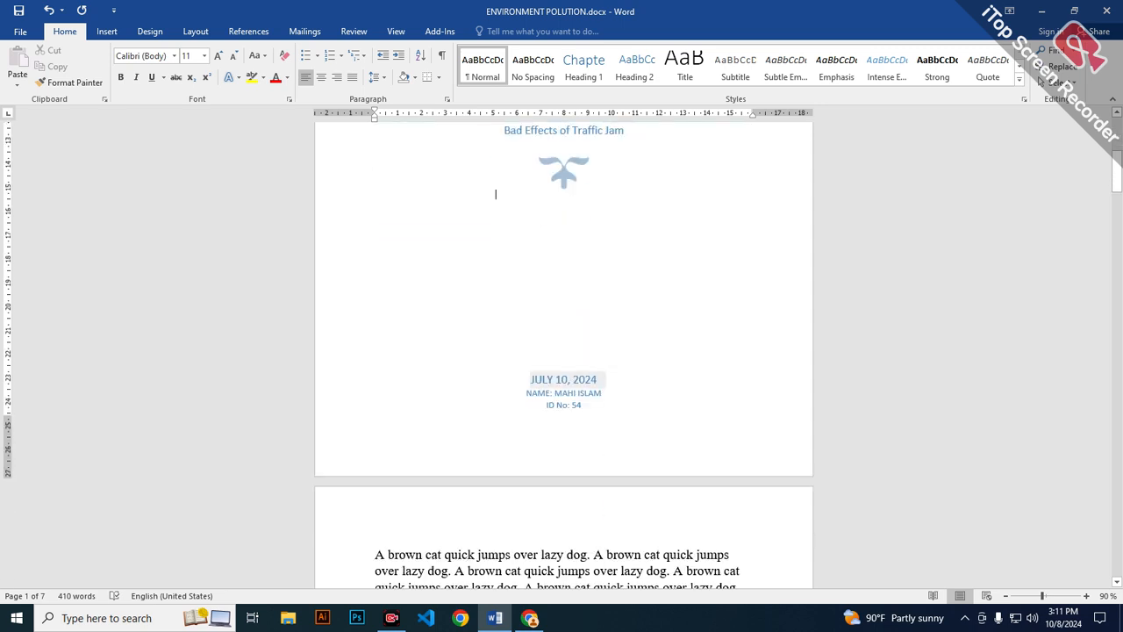
{"action": "left_click", "coordinate": [563, 379]}
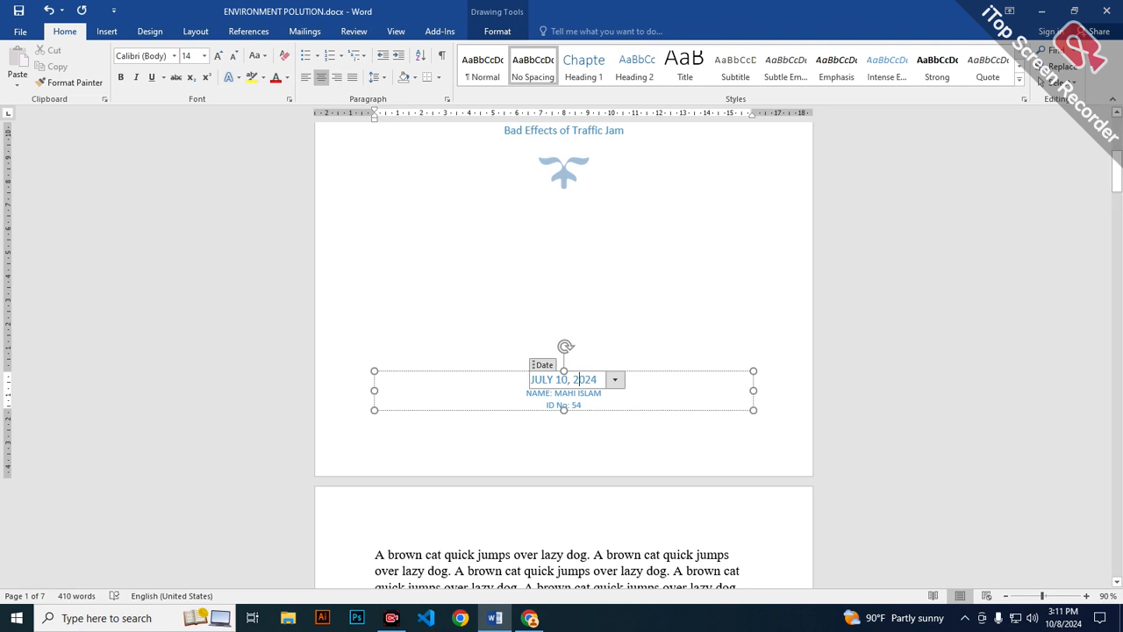
{"action": "key", "text": "BackSpace"}
{"action": "key", "text": "BackSpace"}
{"action": "key", "text": "BackSpace"}
{"action": "key", "text": "BackSpace"}
{"action": "key", "text": "BackSpace"}
{"action": "key", "text": "BackSpace"}
{"action": "key", "text": "BackSpace"}
{"action": "key", "text": "BackSpace"}
{"action": "key", "text": "BackSpace"}
{"action": "key", "text": "BackSpace"}
{"action": "key", "text": "BackSpace"}
{"action": "key", "text": "BackSpace"}
{"action": "key", "text": "BackSpace"}
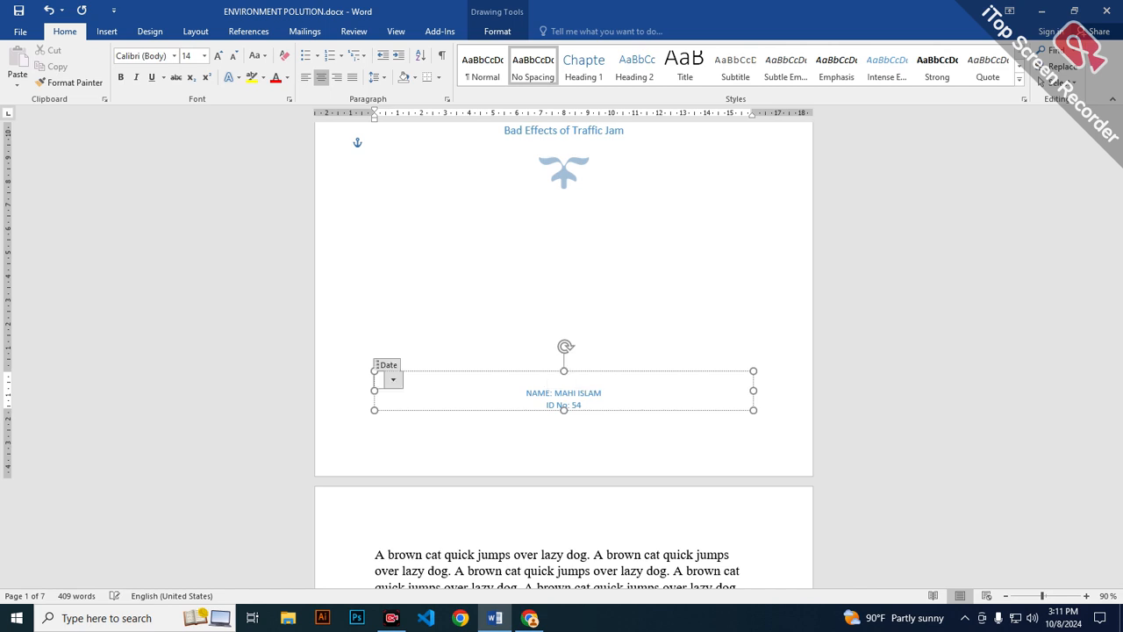
{"action": "key", "text": "ctrl+z"}
{"action": "type", "text": "7"}
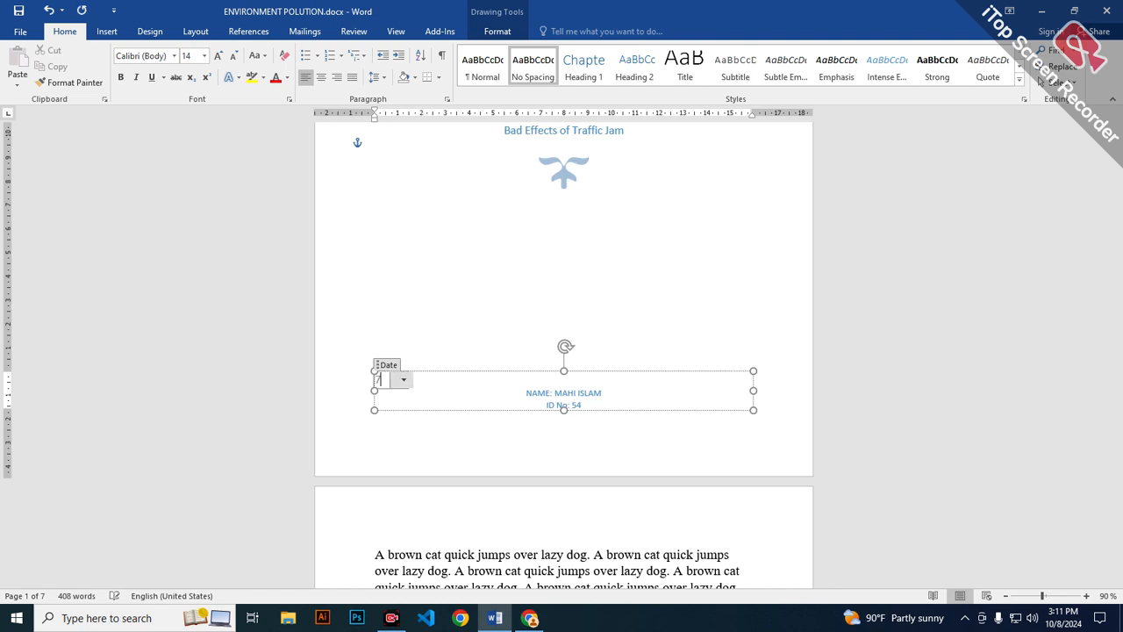
{"action": "type", "text": "/10/2024"}
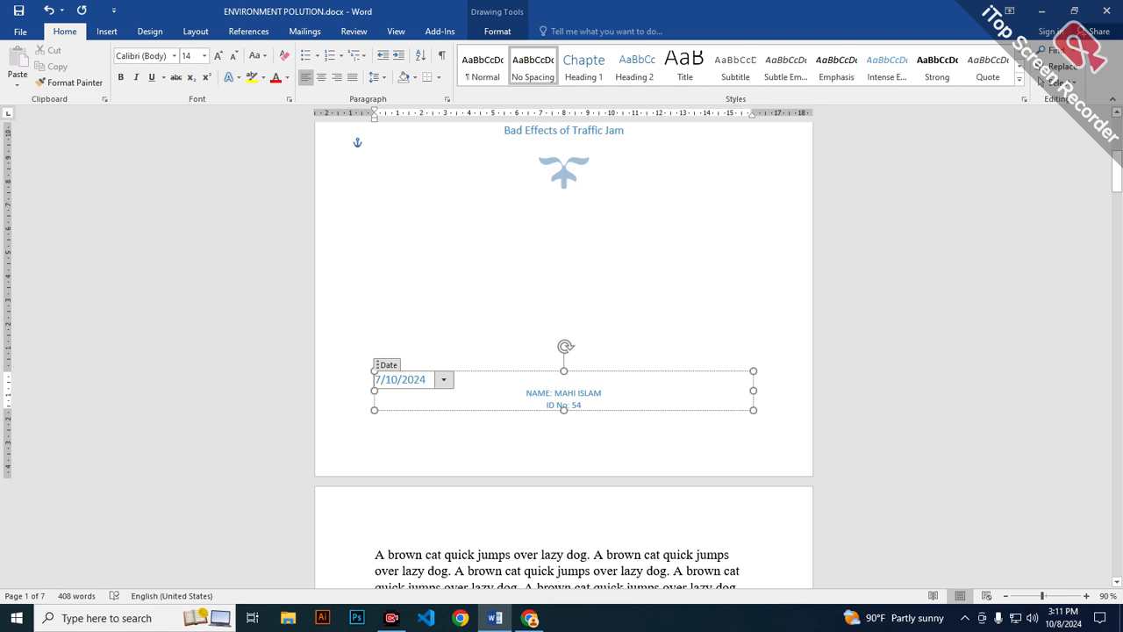
{"action": "left_click", "coordinate": [494, 194]}
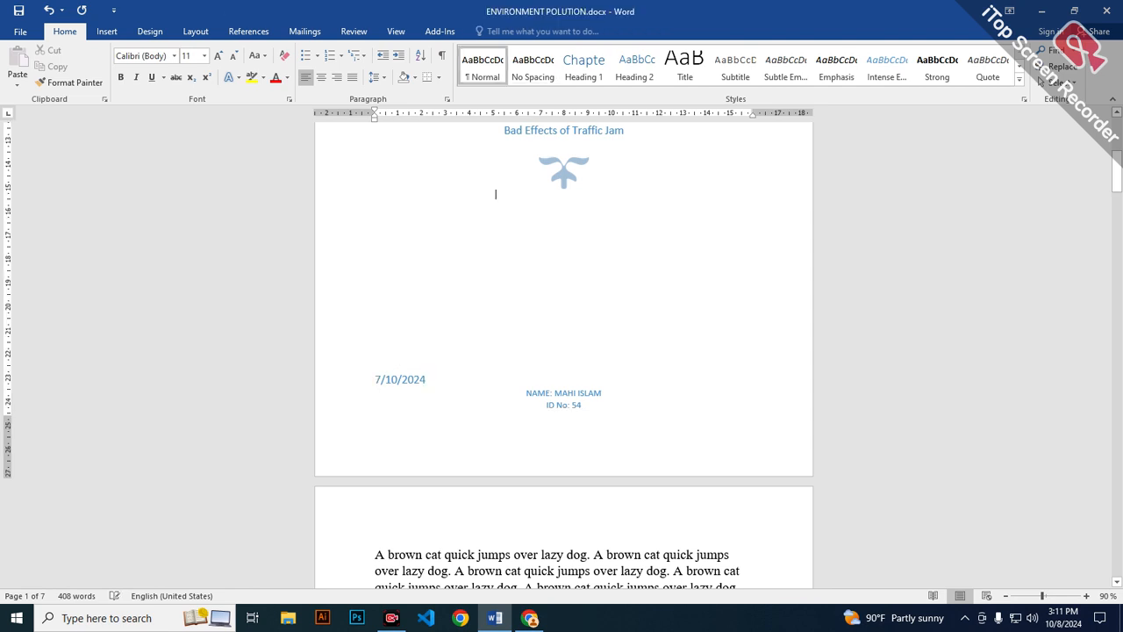
Center the date above the name line on the cover page.
{"action": "left_click_drag", "start_coordinate": [427, 380], "coordinate": [374, 380]}
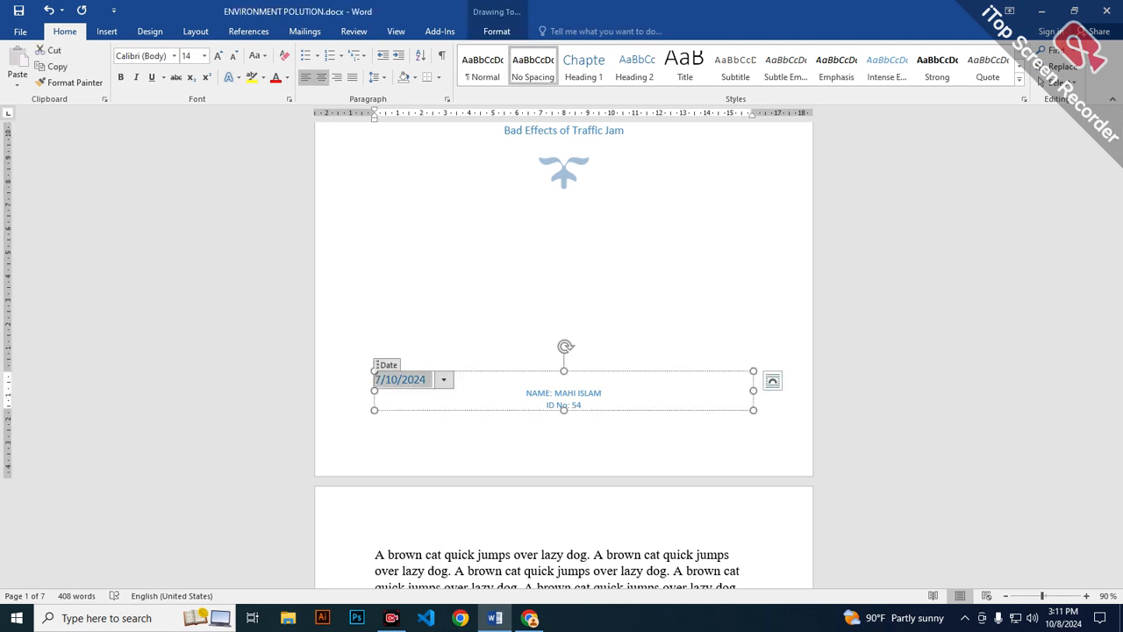
{"action": "left_click", "coordinate": [321, 77]}
{"action": "left_click", "coordinate": [555, 393]}
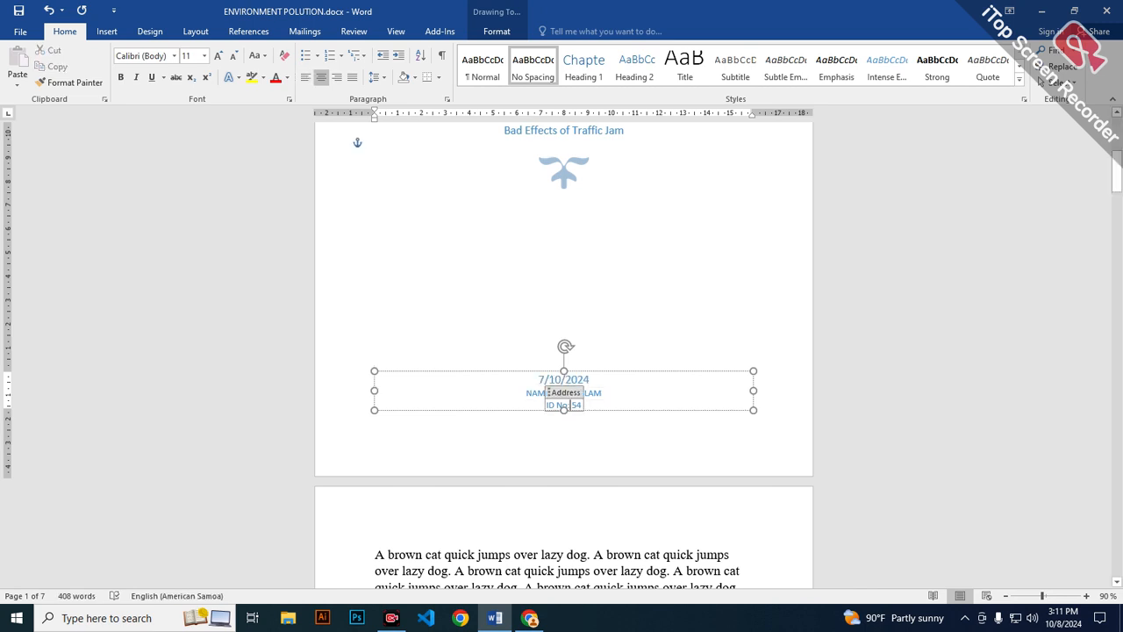
{"action": "left_click", "coordinate": [496, 194]}
Insert a blank page from the empty area of the document's last page, below the formulas.
{"action": "scroll", "coordinate": [496, 194], "scroll_direction": "up", "scroll_amount": 6}
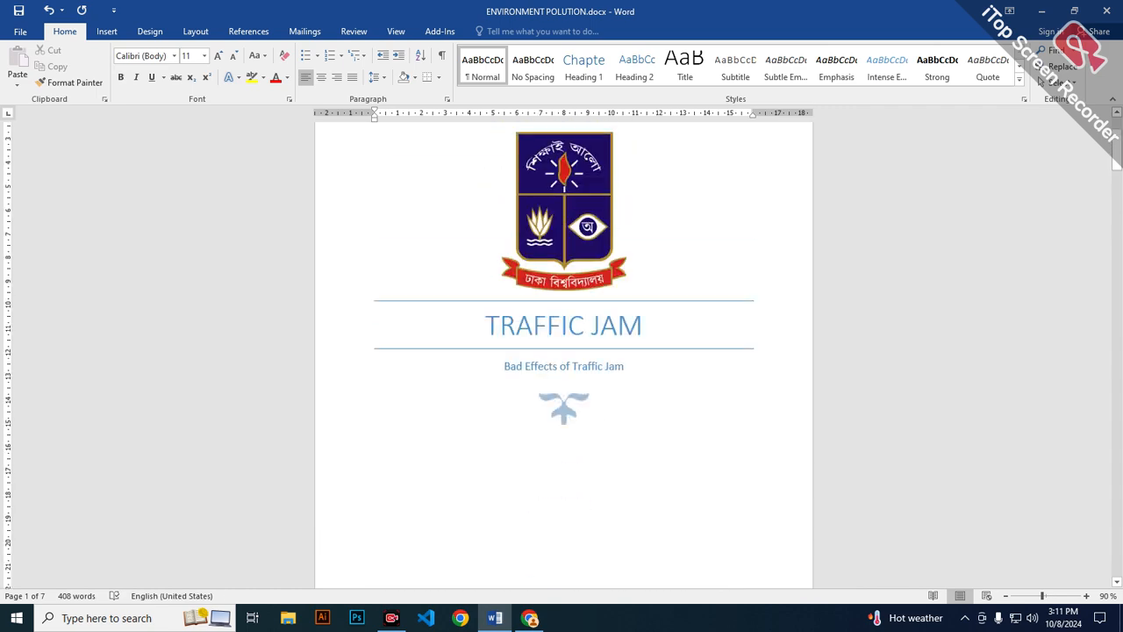
{"action": "scroll", "coordinate": [494, 556], "scroll_direction": "down", "scroll_amount": 10}
{"action": "scroll", "coordinate": [563, 351], "scroll_direction": "down", "scroll_amount": 10}
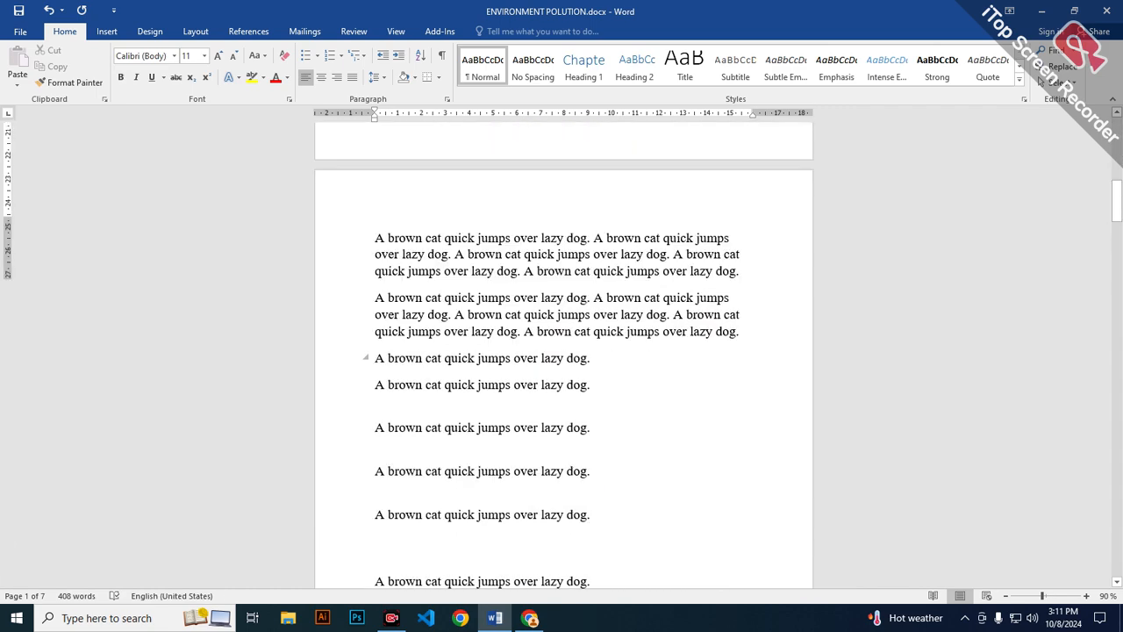
{"action": "scroll", "coordinate": [563, 351], "scroll_direction": "down", "scroll_amount": 10}
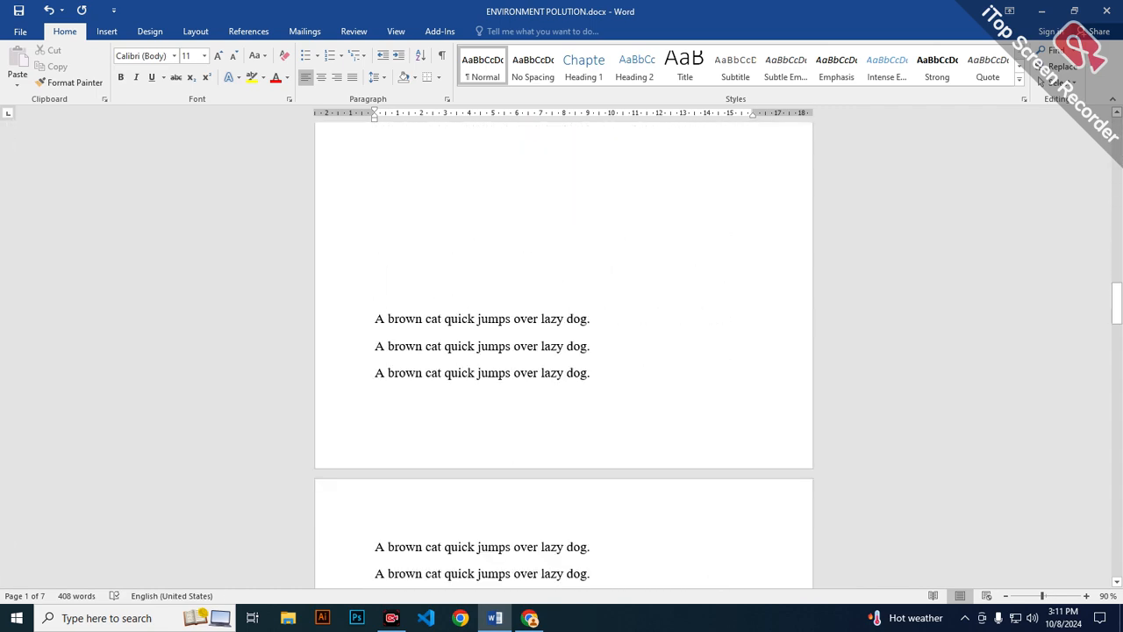
{"action": "scroll", "coordinate": [563, 350], "scroll_direction": "down", "scroll_amount": 15}
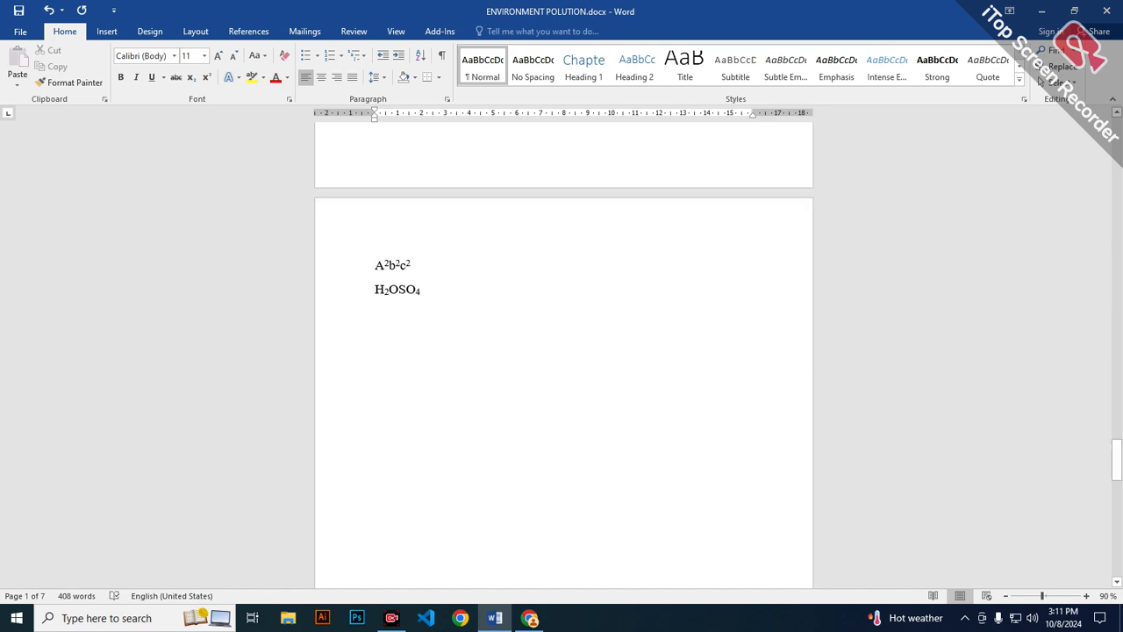
{"action": "scroll", "coordinate": [563, 350], "scroll_direction": "down", "scroll_amount": 5}
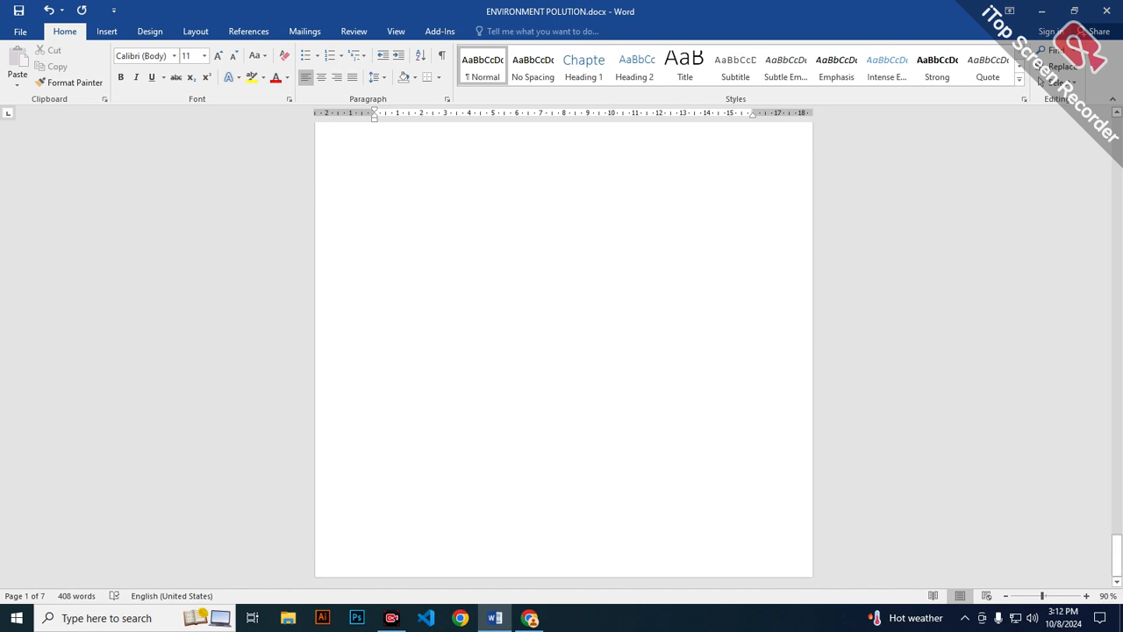
{"action": "double_click", "coordinate": [378, 446]}
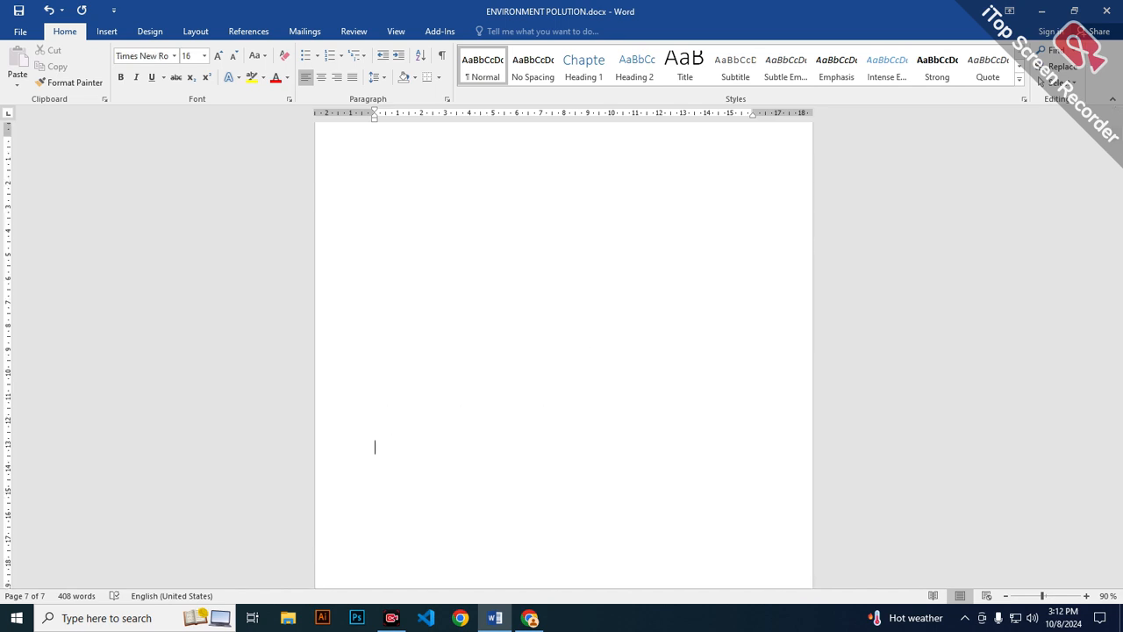
{"action": "left_click", "coordinate": [106, 31]}
{"action": "left_click", "coordinate": [47, 66]}
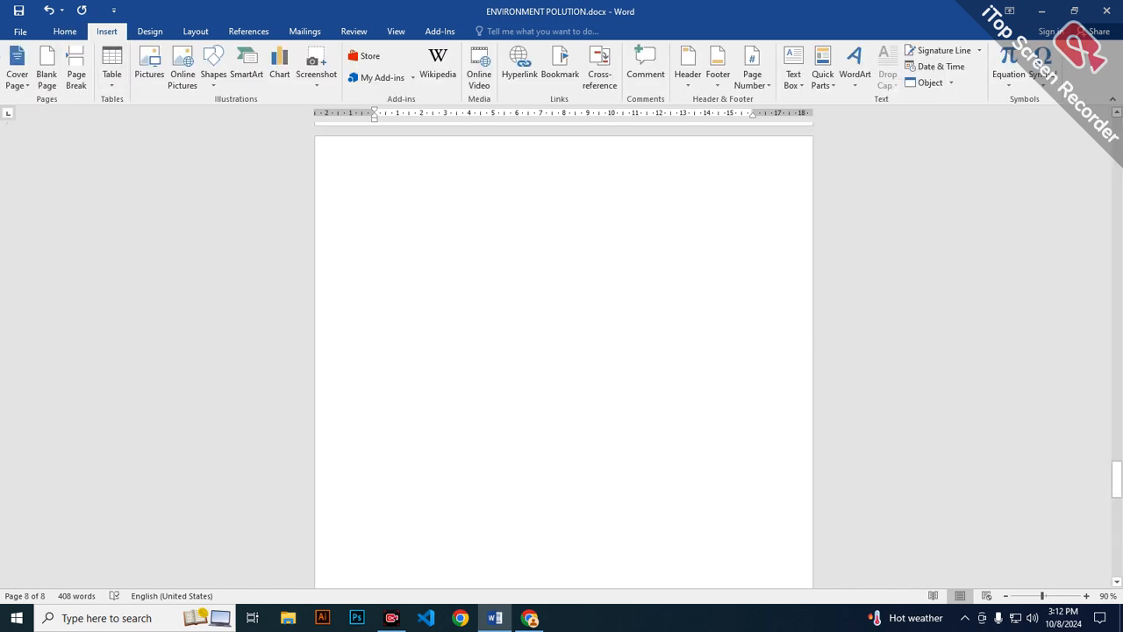
Insert a page break on page 5 before the second group of three "A brown cat" sentences.
{"action": "scroll", "coordinate": [563, 355], "scroll_direction": "up", "scroll_amount": 11}
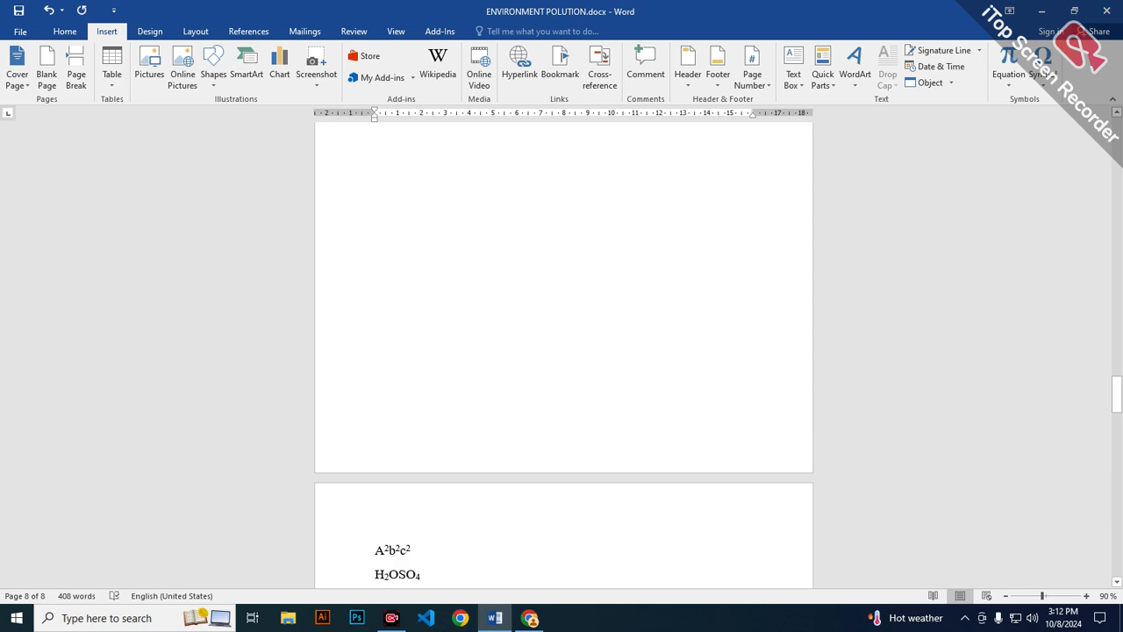
{"action": "scroll", "coordinate": [563, 355], "scroll_direction": "up", "scroll_amount": 5}
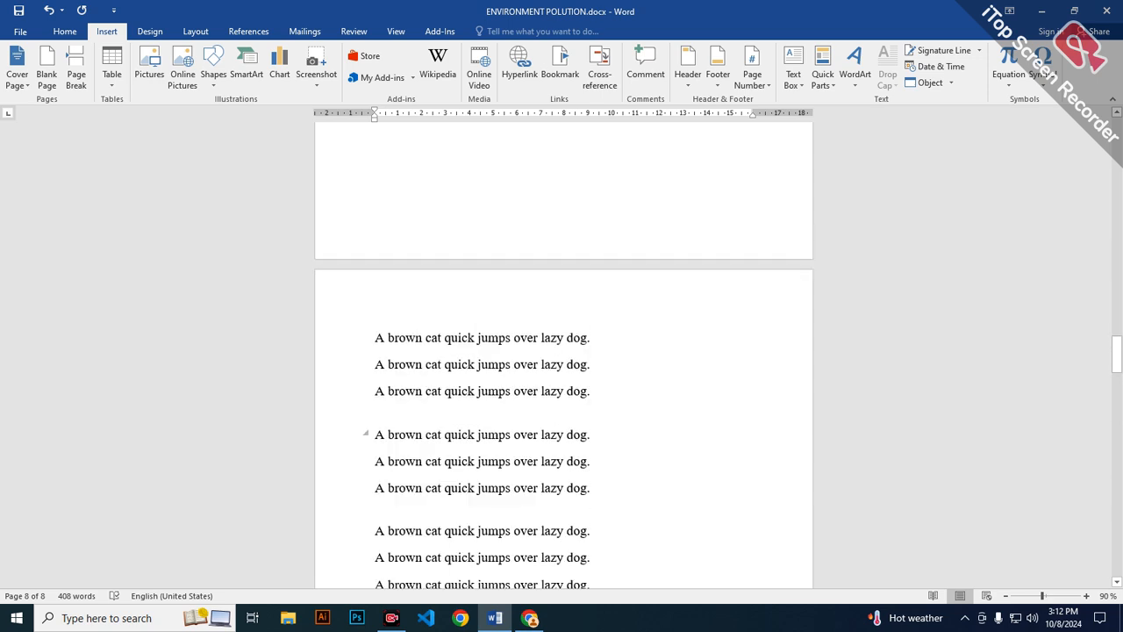
{"action": "left_click", "coordinate": [375, 435]}
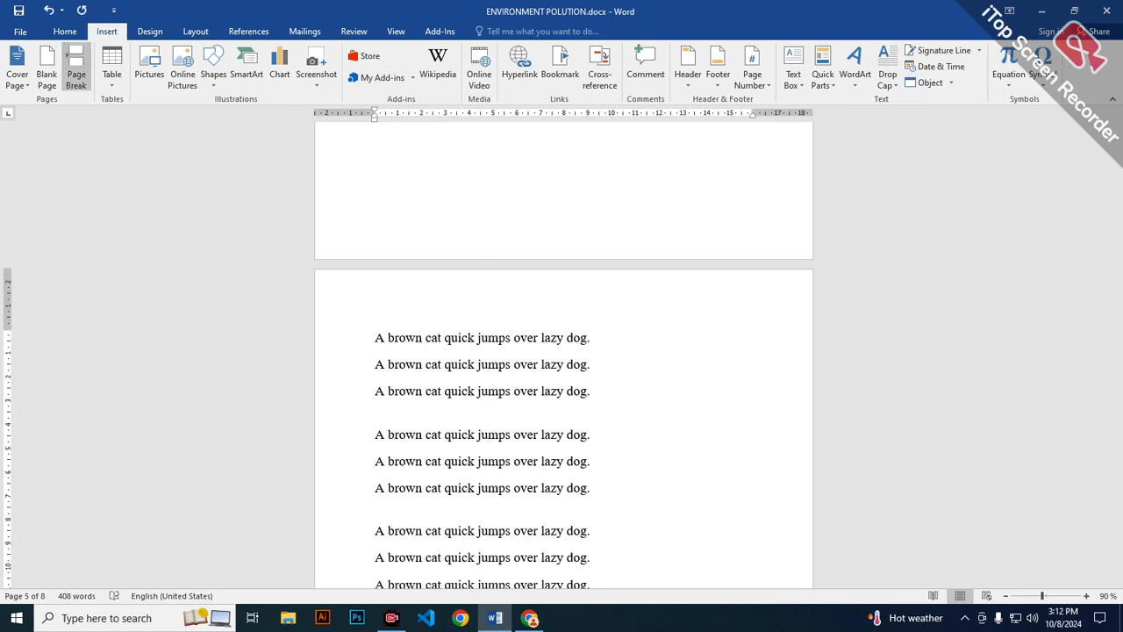
{"action": "left_click", "coordinate": [76, 74]}
{"action": "scroll", "coordinate": [564, 351], "scroll_direction": "down", "scroll_amount": 2}
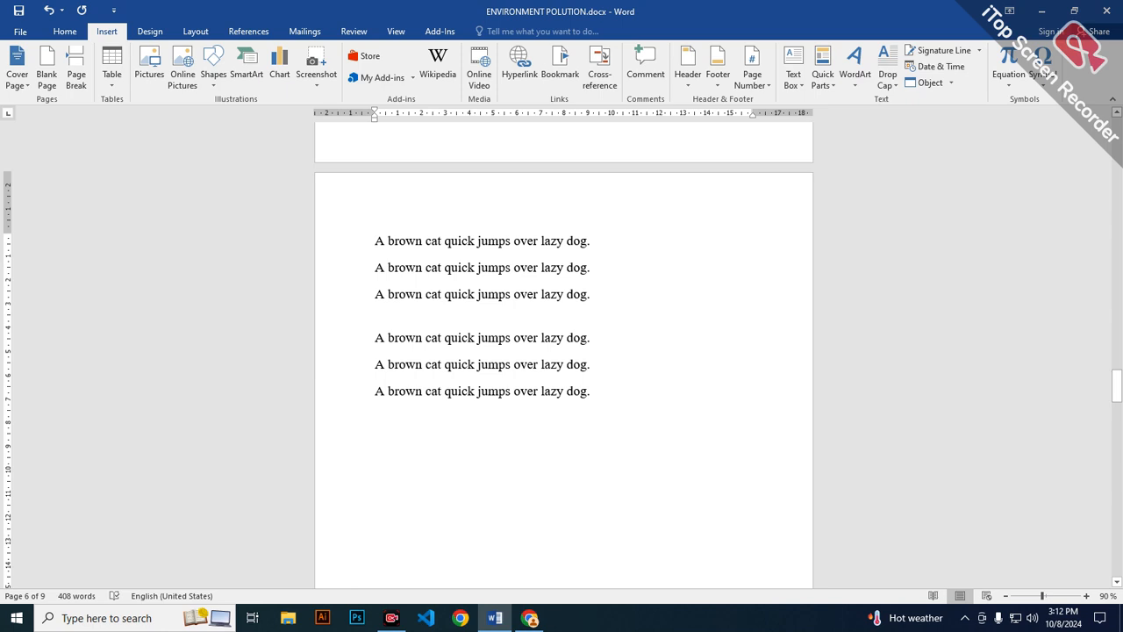
Add another page break ahead of the moved sentence groups to leave an empty page 6.
{"action": "key", "text": "ctrl+Return"}
{"action": "scroll", "coordinate": [563, 351], "scroll_direction": "down", "scroll_amount": 5}
{"action": "scroll", "coordinate": [564, 351], "scroll_direction": "up", "scroll_amount": 20}
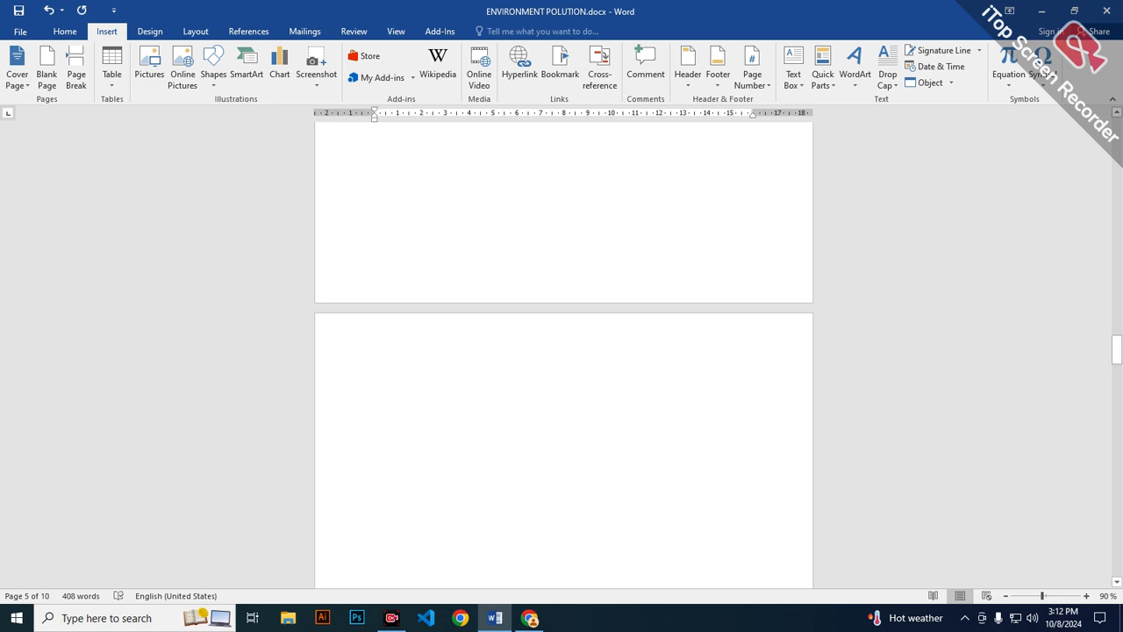
{"action": "key", "text": "ctrl+z"}
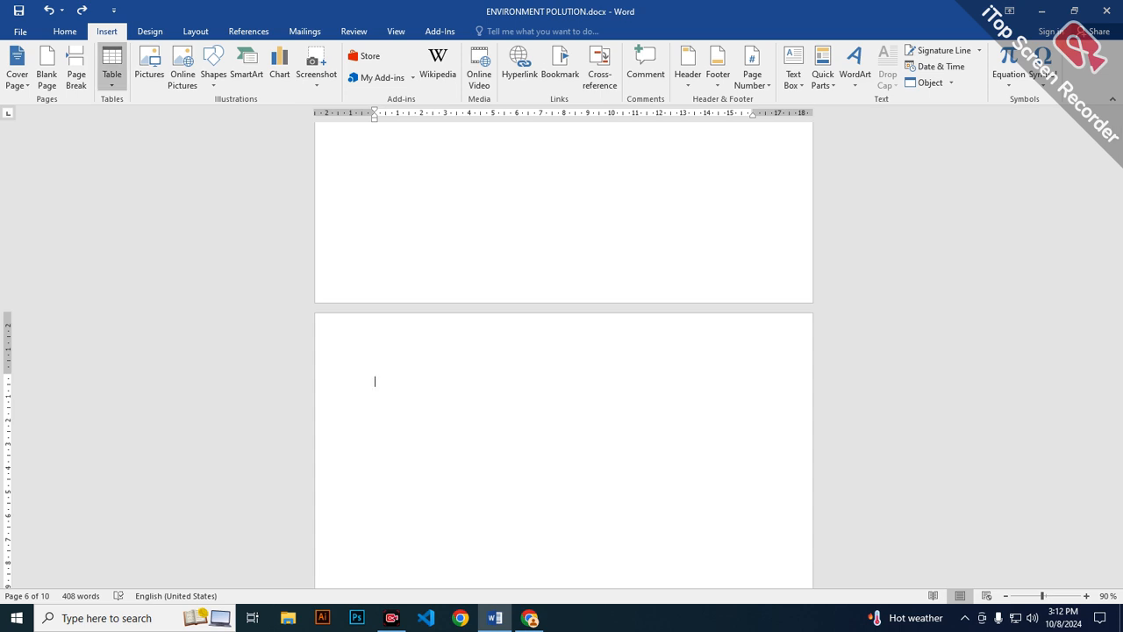
Insert a table of 5 columns and 5 rows on the empty page and add a blank line below it.
{"action": "left_click", "coordinate": [112, 75]}
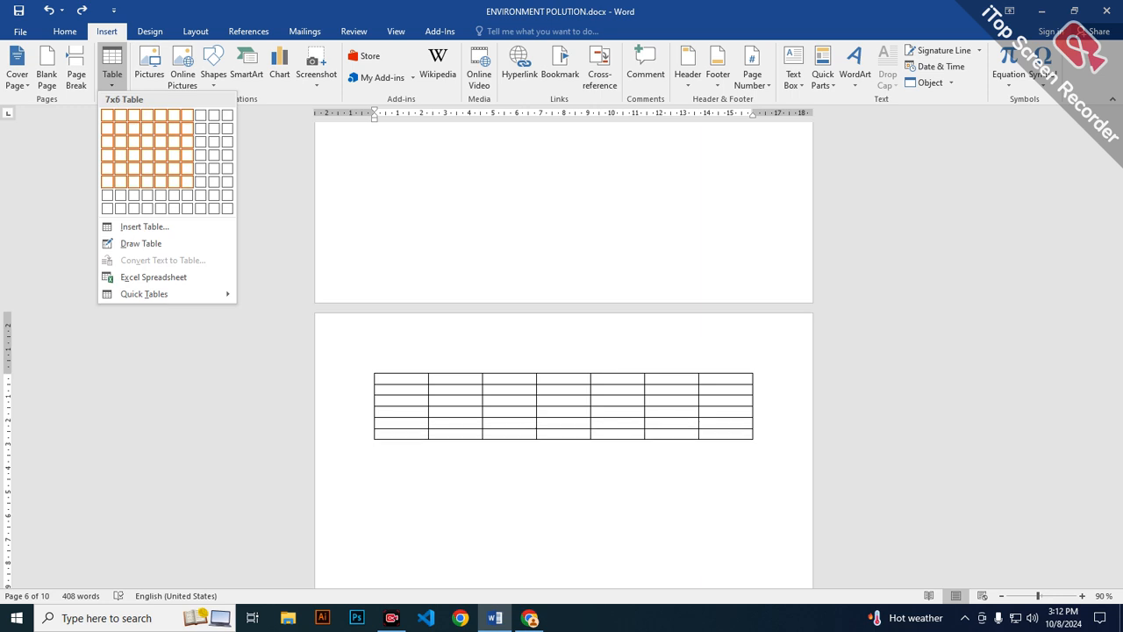
{"action": "left_click", "coordinate": [161, 167]}
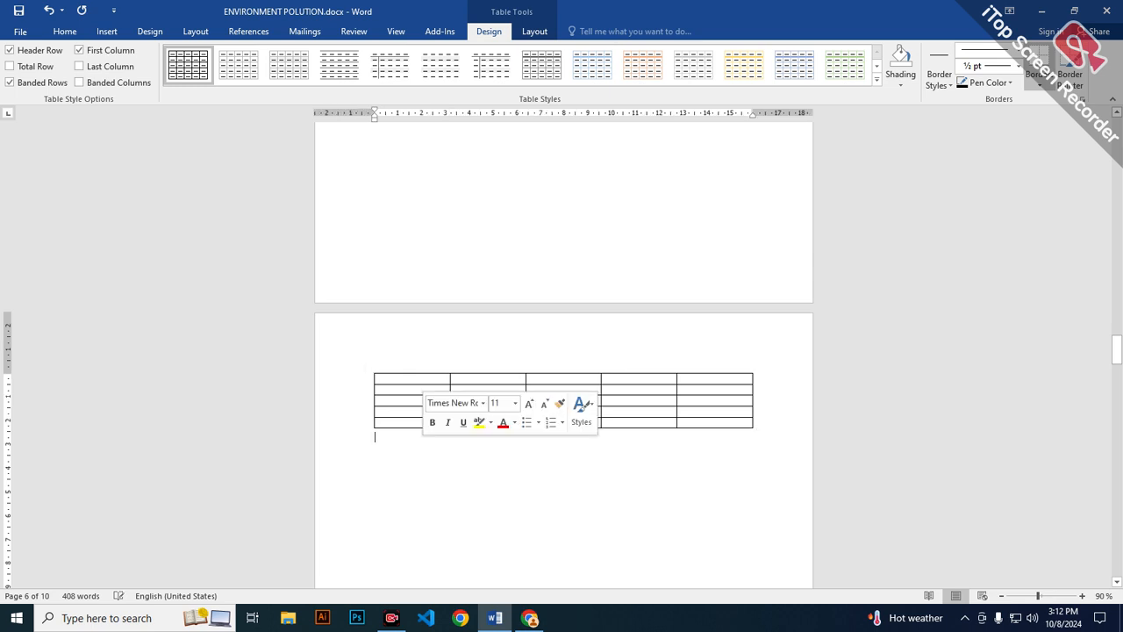
{"action": "double_click", "coordinate": [416, 441]}
{"action": "left_click", "coordinate": [415, 441]}
{"action": "key", "text": "ctrl+z"}
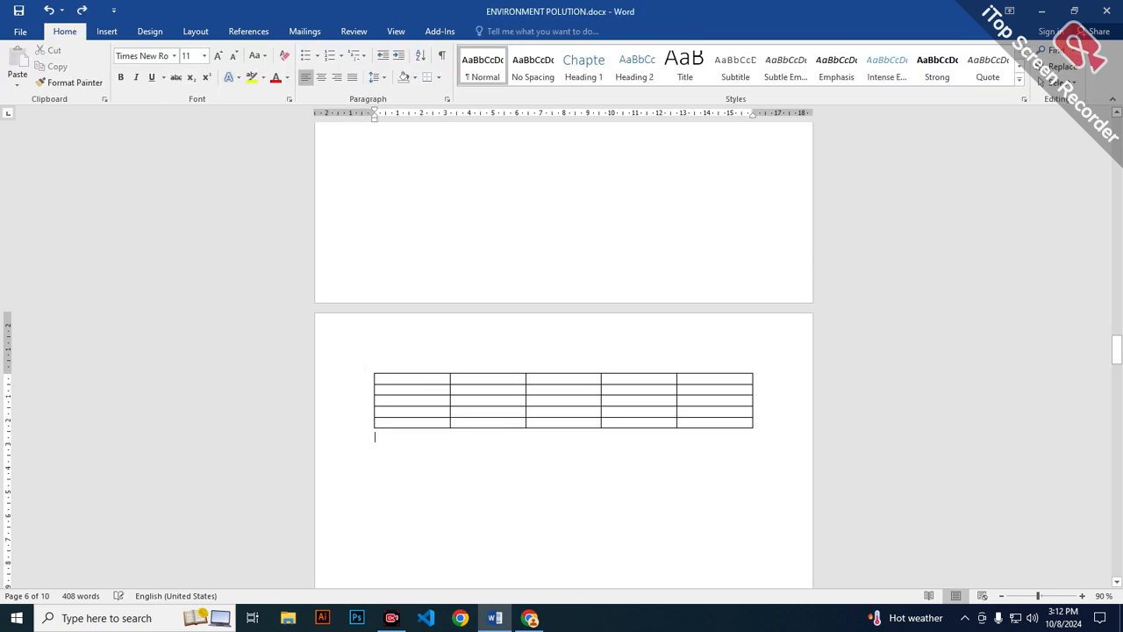
{"action": "key", "text": "Return"}
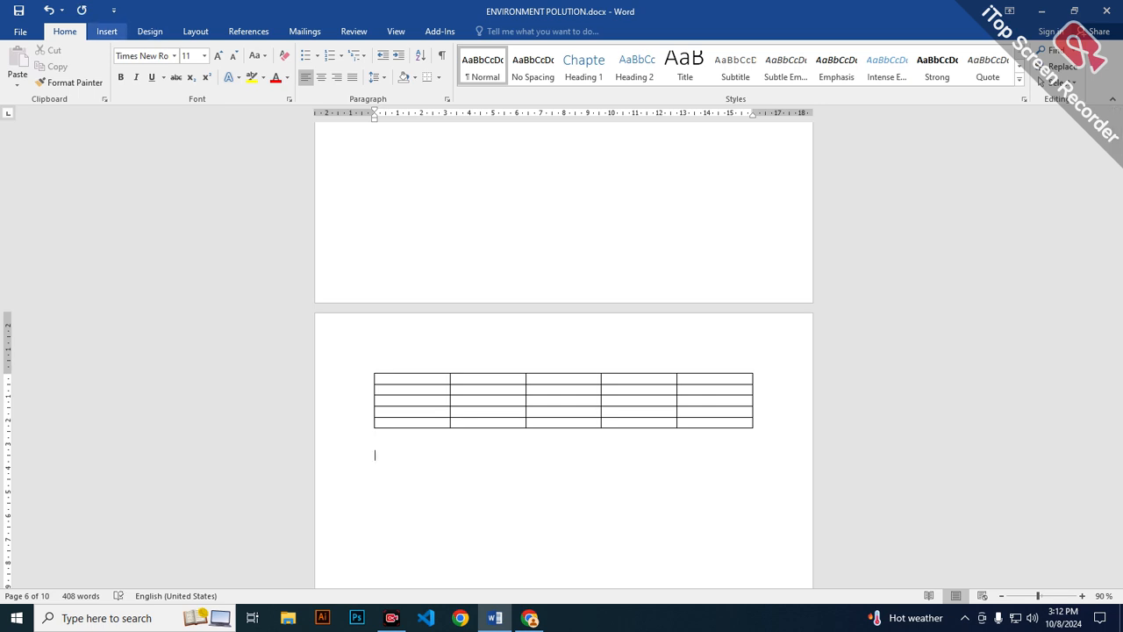
Insert a second table below the first by specifying 5 columns and 5 rows in the Insert Table settings.
{"action": "left_click", "coordinate": [106, 31]}
{"action": "left_click", "coordinate": [111, 65]}
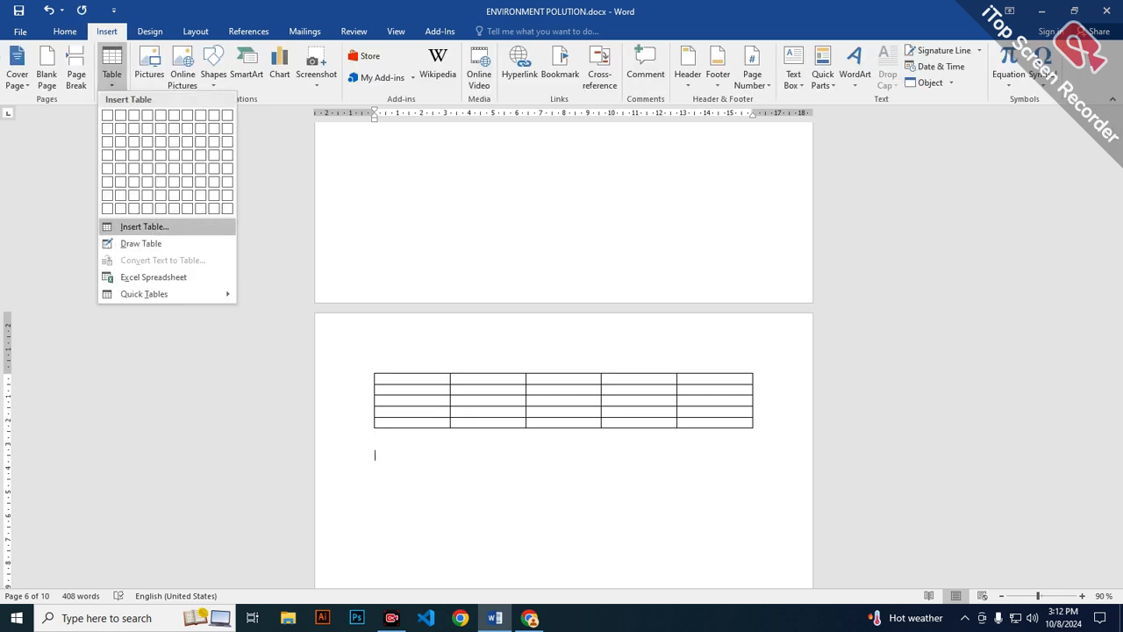
{"action": "left_click", "coordinate": [145, 226]}
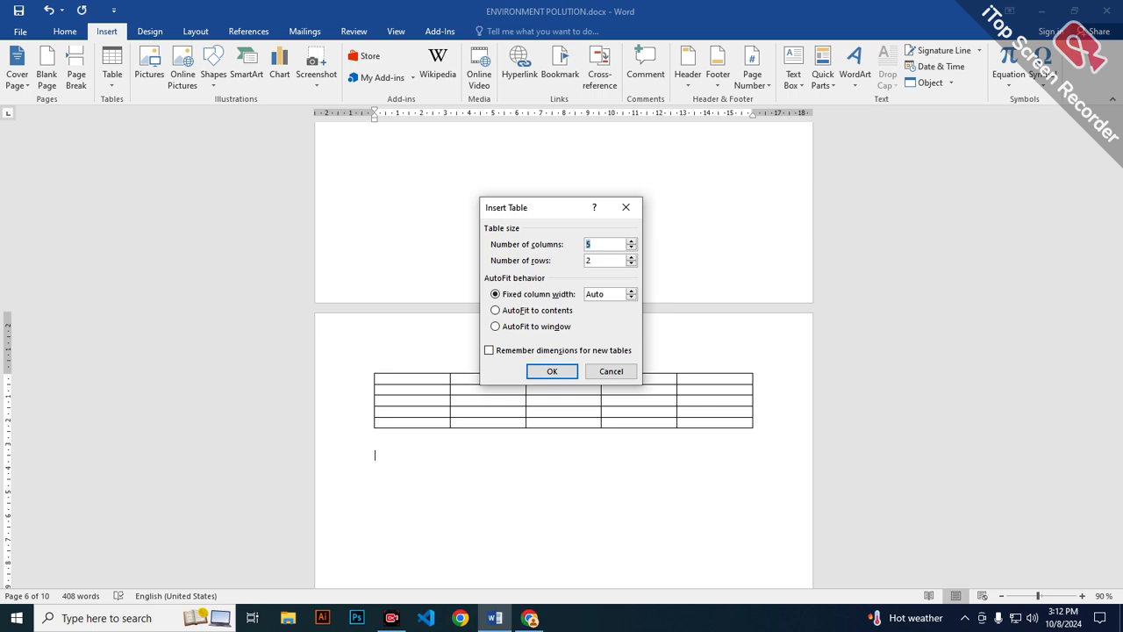
{"action": "left_click", "coordinate": [605, 244]}
{"action": "key", "text": "BackSpace"}
{"action": "type", "text": "5"}
{"action": "key", "text": "Return"}
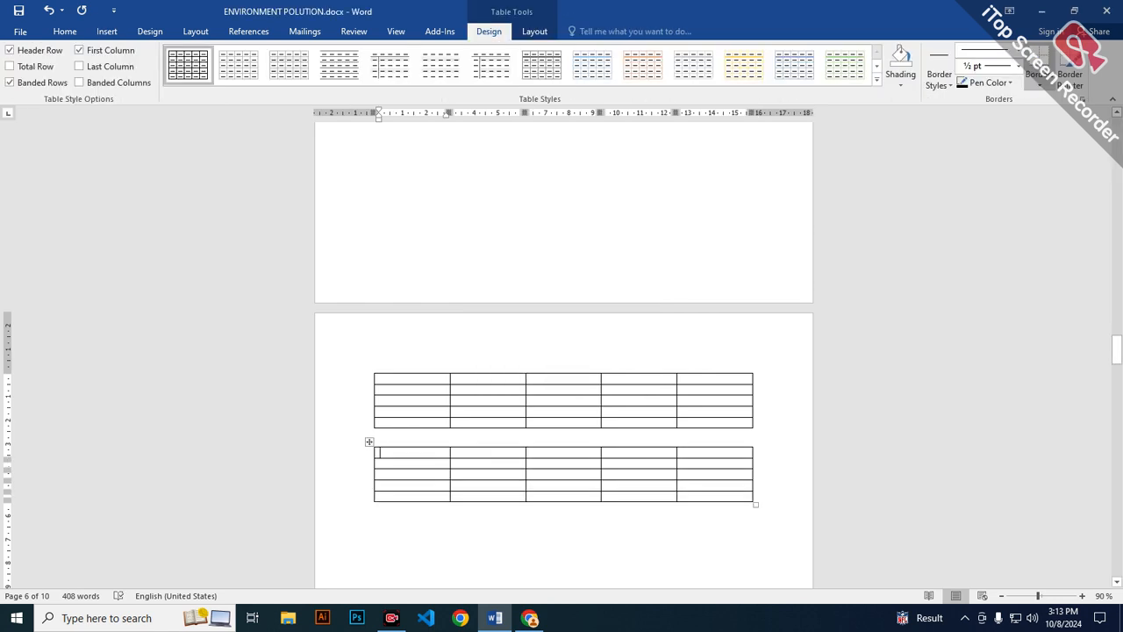
Extend the second table with six more rows after its last row.
{"action": "left_click", "coordinate": [682, 496]}
{"action": "key", "text": "Tab"}
{"action": "key", "text": "Tab"}
{"action": "key", "text": "Tab"}
{"action": "key", "text": "Tab"}
{"action": "key", "text": "Tab"}
{"action": "key", "text": "Tab"}
{"action": "key", "text": "Tab"}
{"action": "key", "text": "Tab"}
{"action": "key", "text": "Tab"}
{"action": "key", "text": "Tab"}
{"action": "key", "text": "Tab"}
{"action": "key", "text": "Tab"}
{"action": "key", "text": "Tab"}
{"action": "key", "text": "Tab"}
{"action": "key", "text": "Tab"}
{"action": "key", "text": "Tab"}
{"action": "key", "text": "Tab"}
{"action": "key", "text": "Tab"}
{"action": "key", "text": "Tab"}
{"action": "key", "text": "Tab"}
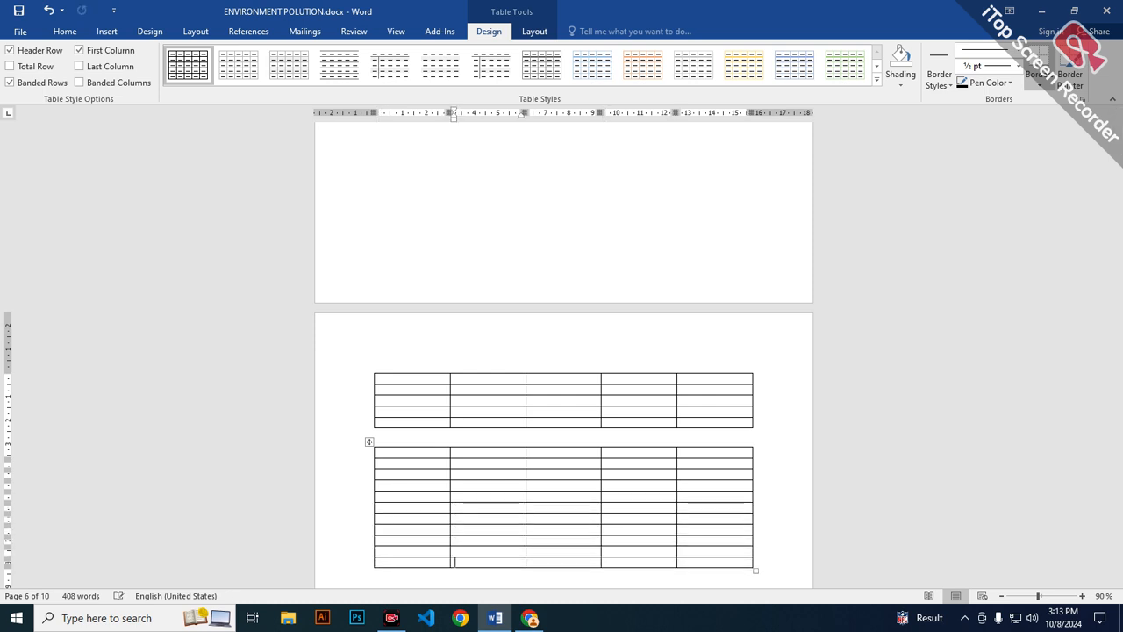
Delete the last three rows of the second table.
{"action": "left_click_drag", "start_coordinate": [412, 540], "coordinate": [741, 561]}
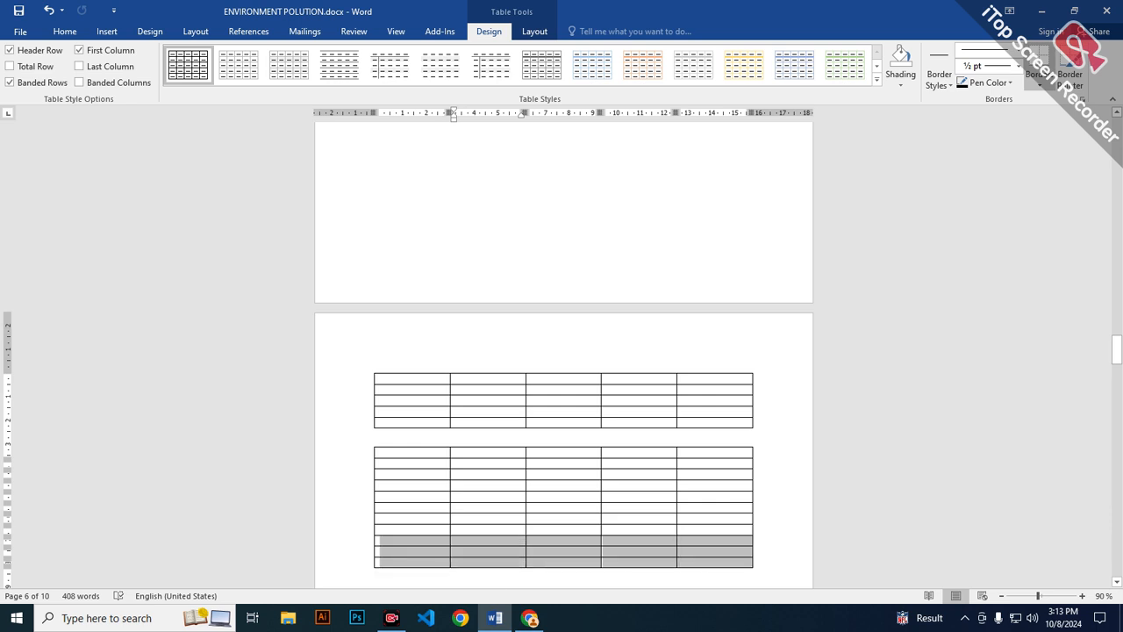
{"action": "key", "text": "BackSpace"}
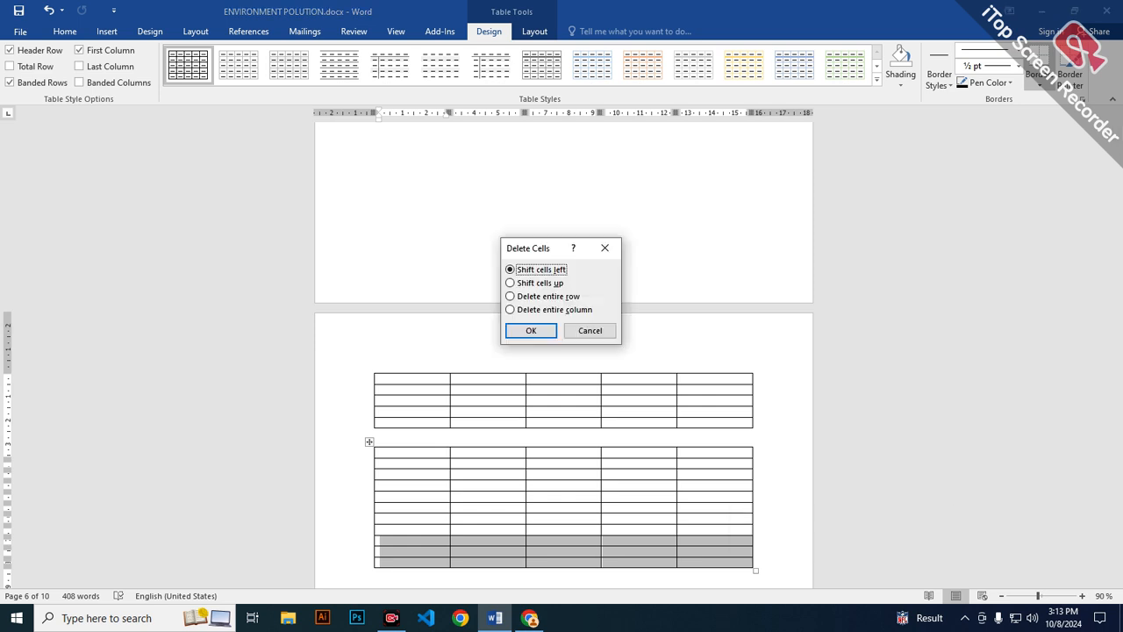
{"action": "key", "text": "Return"}
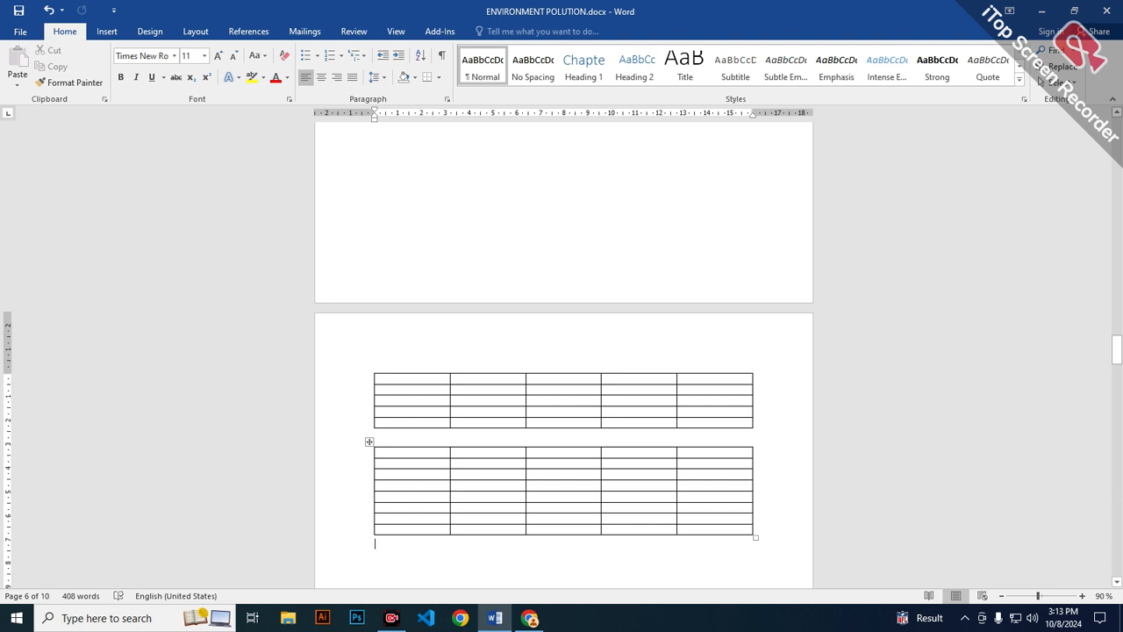
Move the second table up against the first table, and undo that move.
{"action": "left_click_drag", "start_coordinate": [369, 442], "coordinate": [369, 397]}
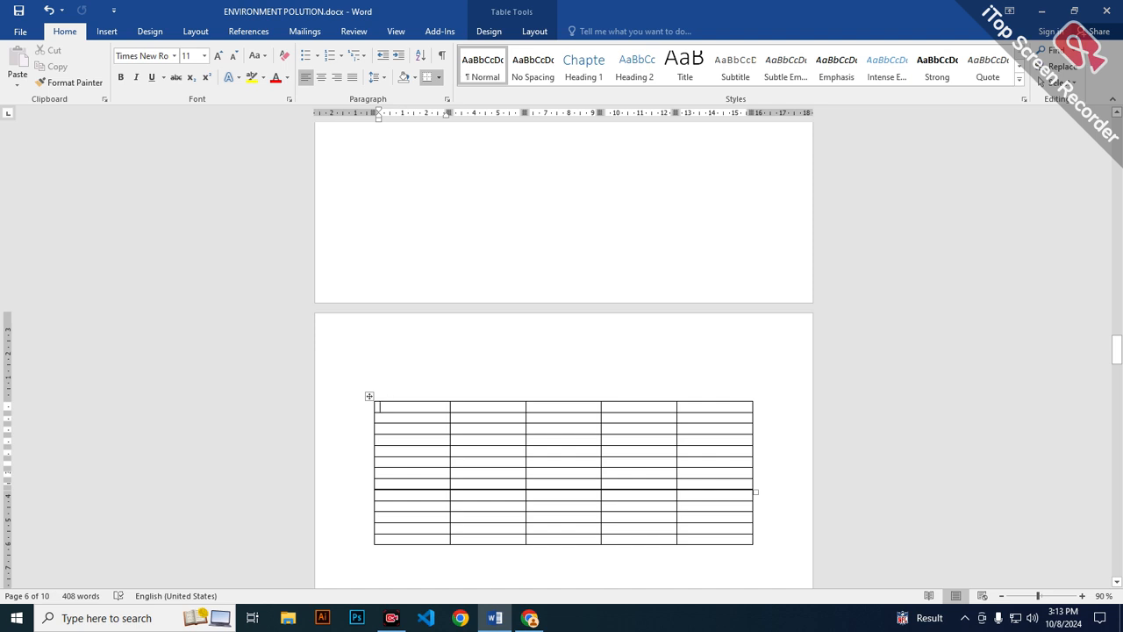
{"action": "key", "text": "ctrl+z"}
{"action": "left_click", "coordinate": [617, 378]}
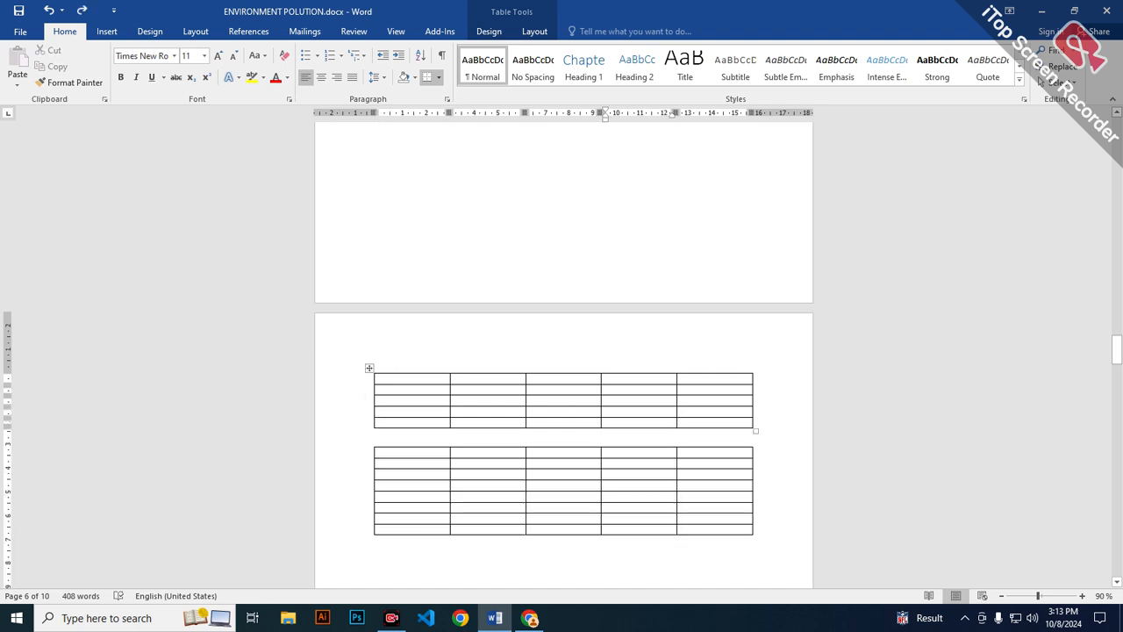
{"action": "left_click", "coordinate": [473, 474]}
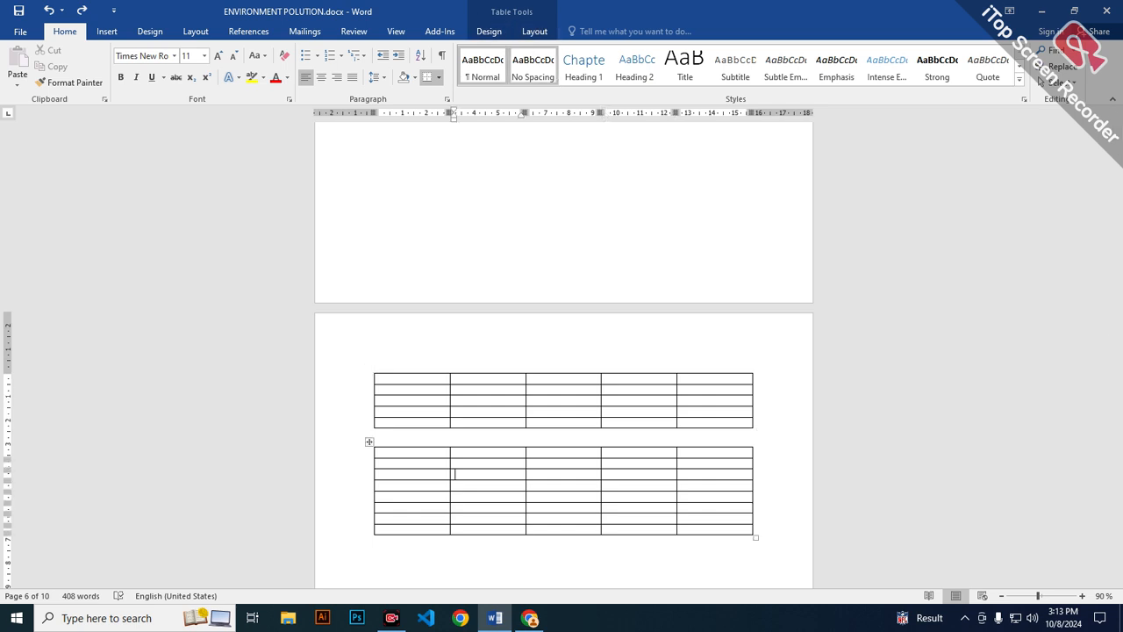
Draw a single-cell table about 14.24 cm wide and 5.02 cm high below the second table with Draw Table.
{"action": "scroll", "coordinate": [453, 471], "scroll_direction": "down", "scroll_amount": 3}
{"action": "left_click", "coordinate": [496, 426]}
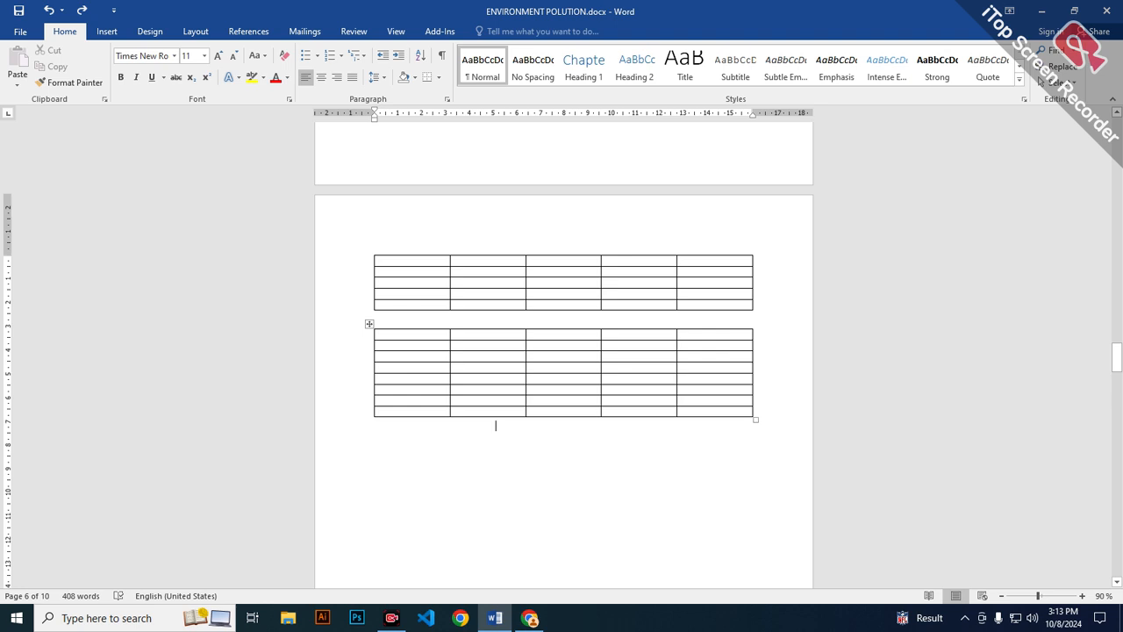
{"action": "left_click", "coordinate": [107, 31]}
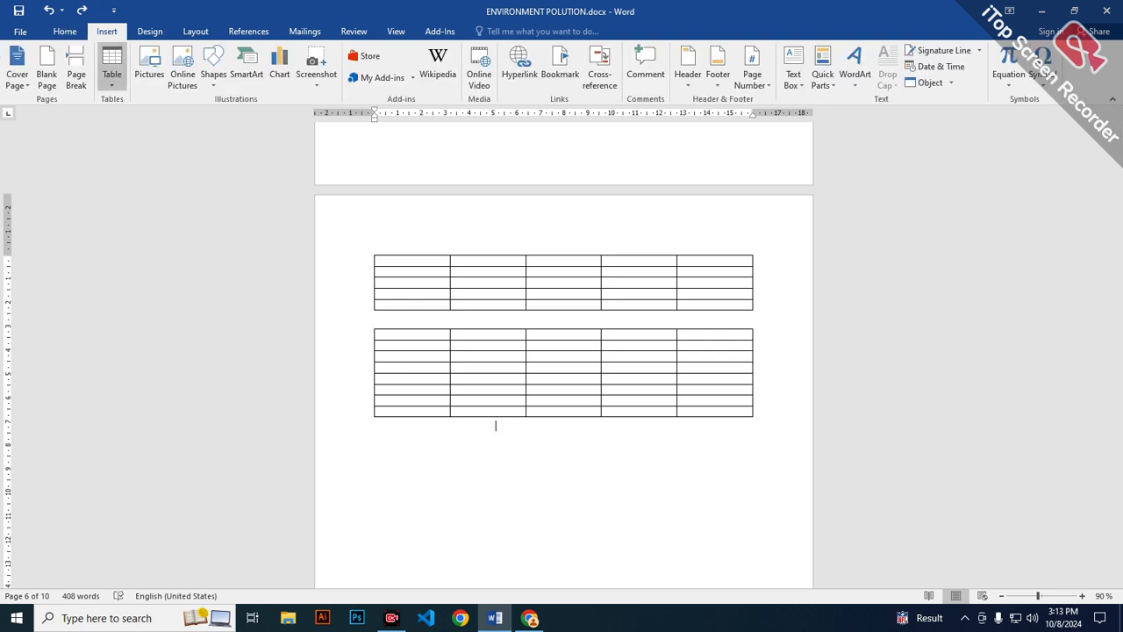
{"action": "left_click", "coordinate": [111, 70]}
{"action": "left_click", "coordinate": [131, 244]}
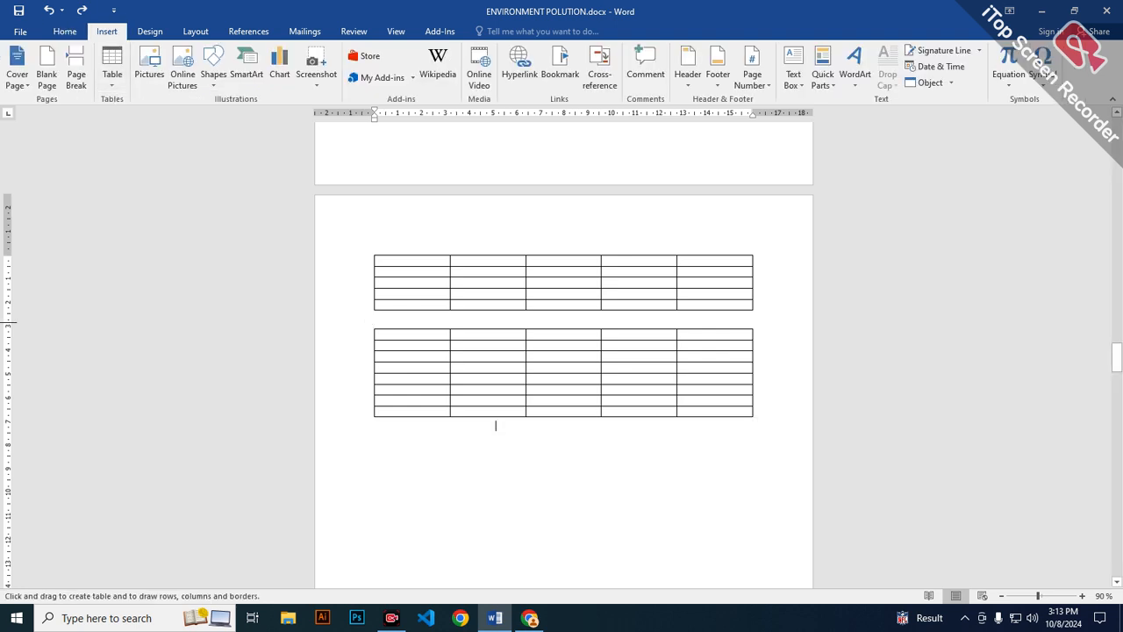
{"action": "mouse_move", "coordinate": [397, 455]}
{"action": "left_mouse_down"}
{"action": "mouse_move", "coordinate": [621, 579]}
{"action": "mouse_move", "coordinate": [736, 578]}
{"action": "left_mouse_up"}
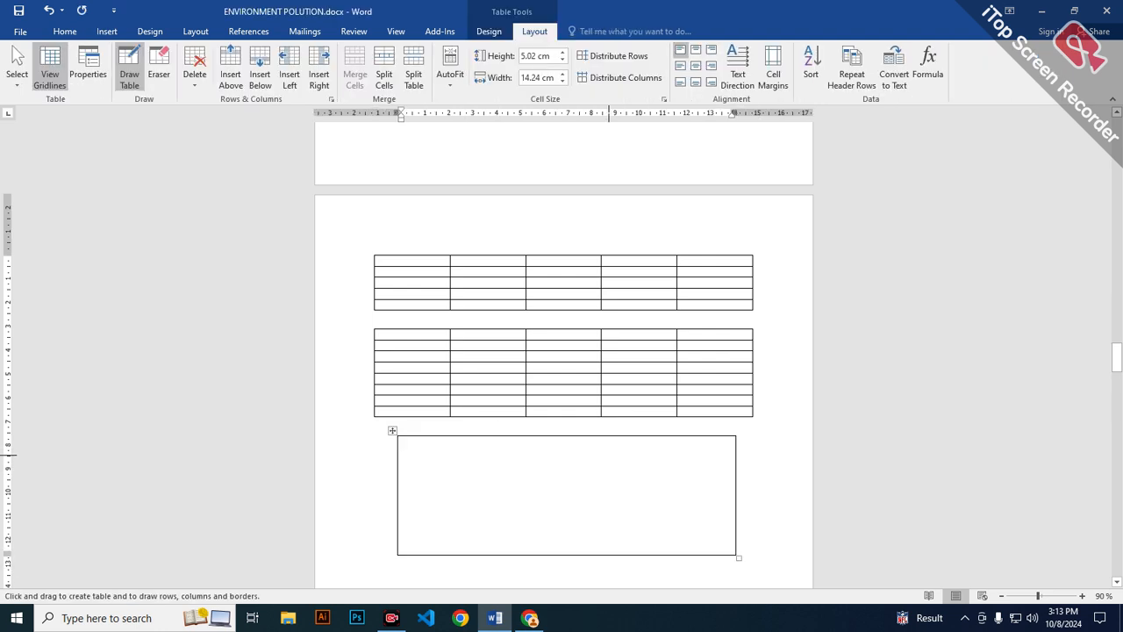
Divide the drawn table into four cells with one vertical and one horizontal line, and stop drawing.
{"action": "left_click_drag", "start_coordinate": [607, 452], "coordinate": [607, 549]}
{"action": "left_click_drag", "start_coordinate": [398, 502], "coordinate": [725, 507]}
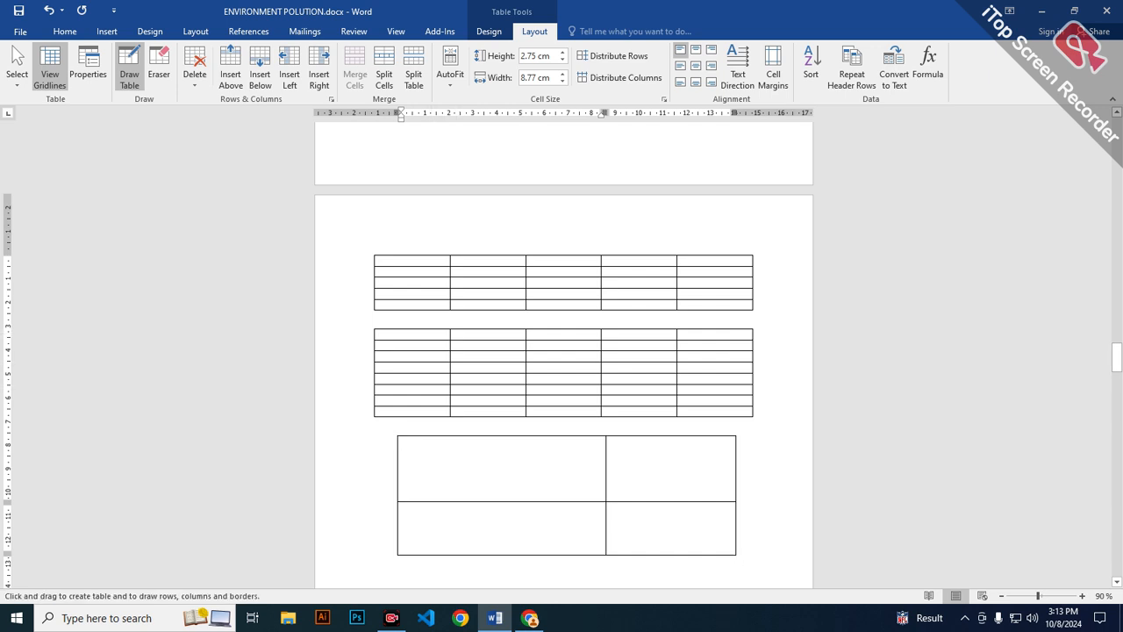
{"action": "scroll", "coordinate": [432, 379], "scroll_direction": "down", "scroll_amount": 4}
{"action": "scroll", "coordinate": [421, 455], "scroll_direction": "down", "scroll_amount": 1}
{"action": "left_click", "coordinate": [489, 409]}
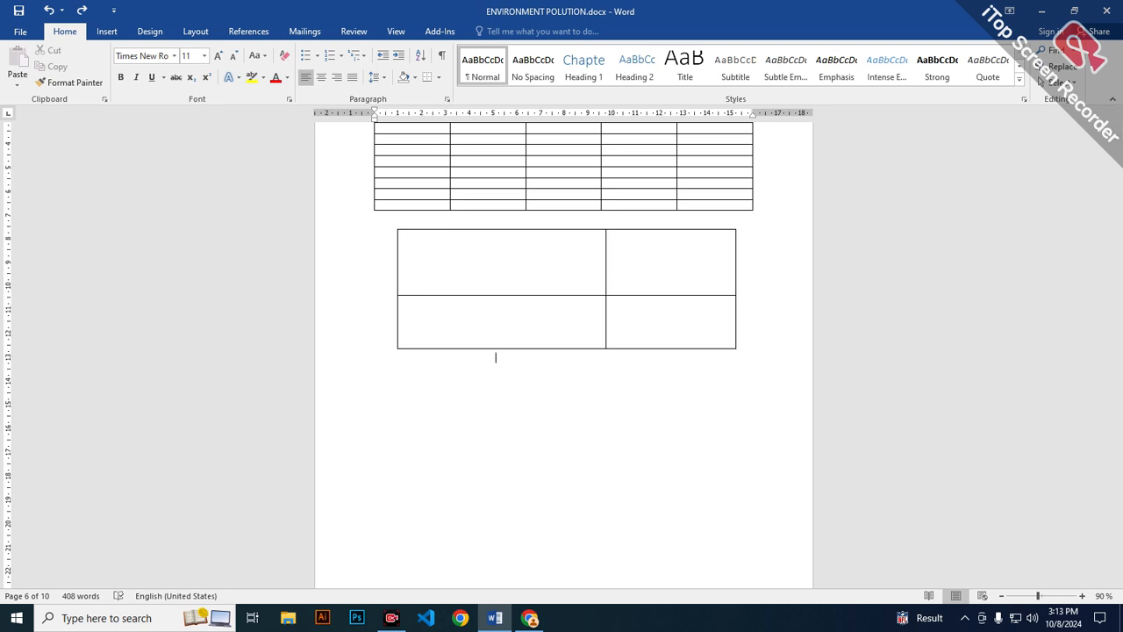
Apply a blue Grid Tables style with a solid header row and banded rows to the second table.
{"action": "scroll", "coordinate": [494, 445], "scroll_direction": "up", "scroll_amount": 3}
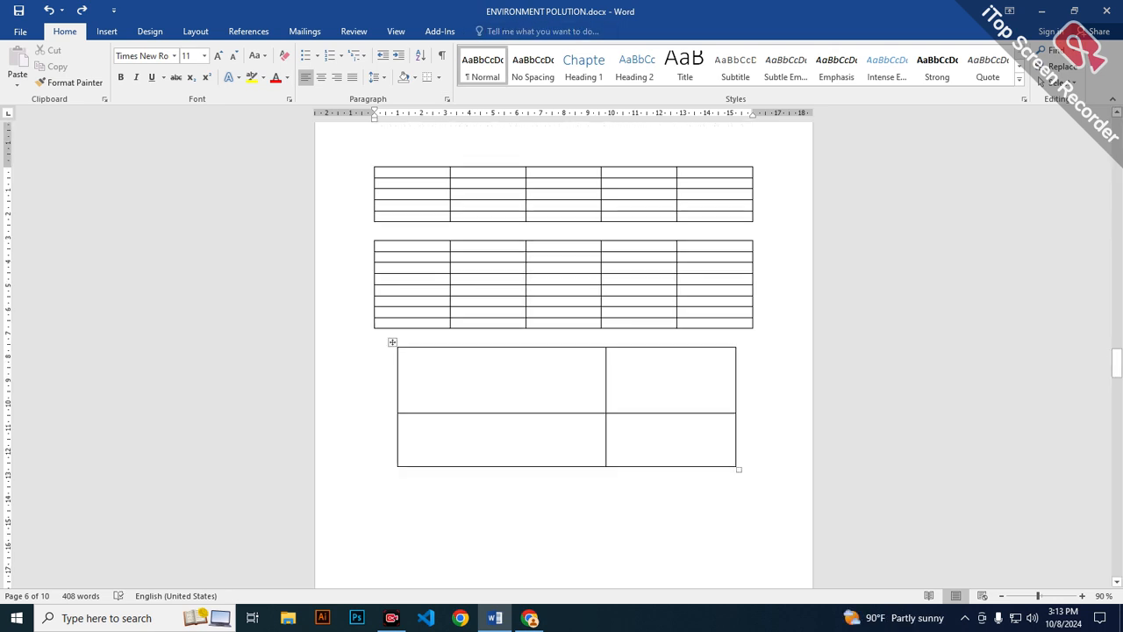
{"action": "left_click", "coordinate": [455, 279]}
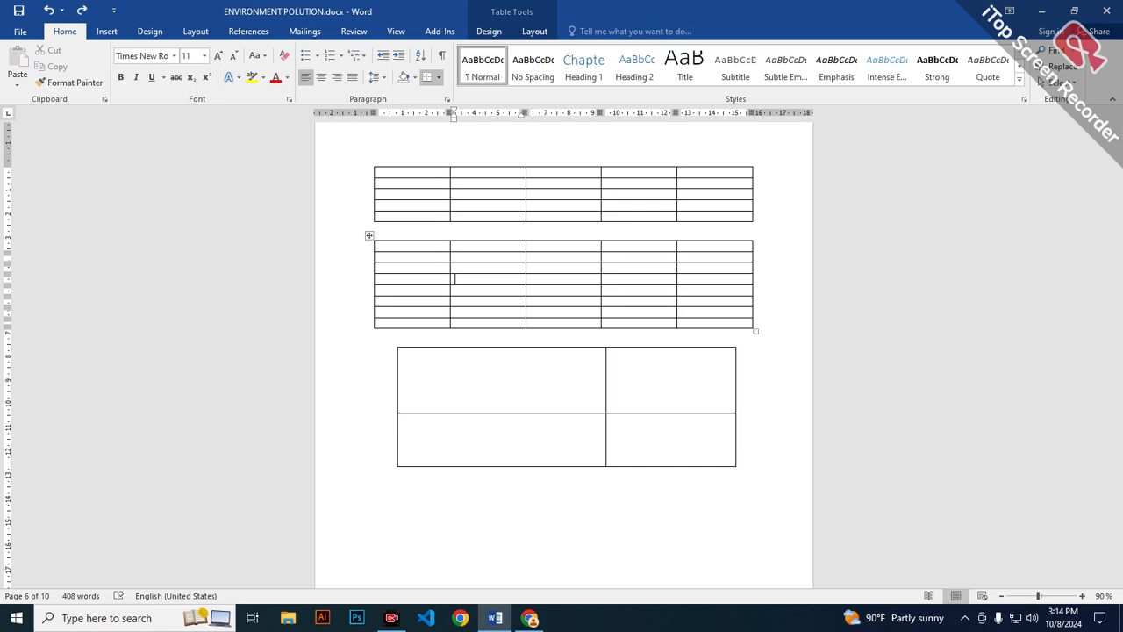
{"action": "left_click", "coordinate": [534, 30]}
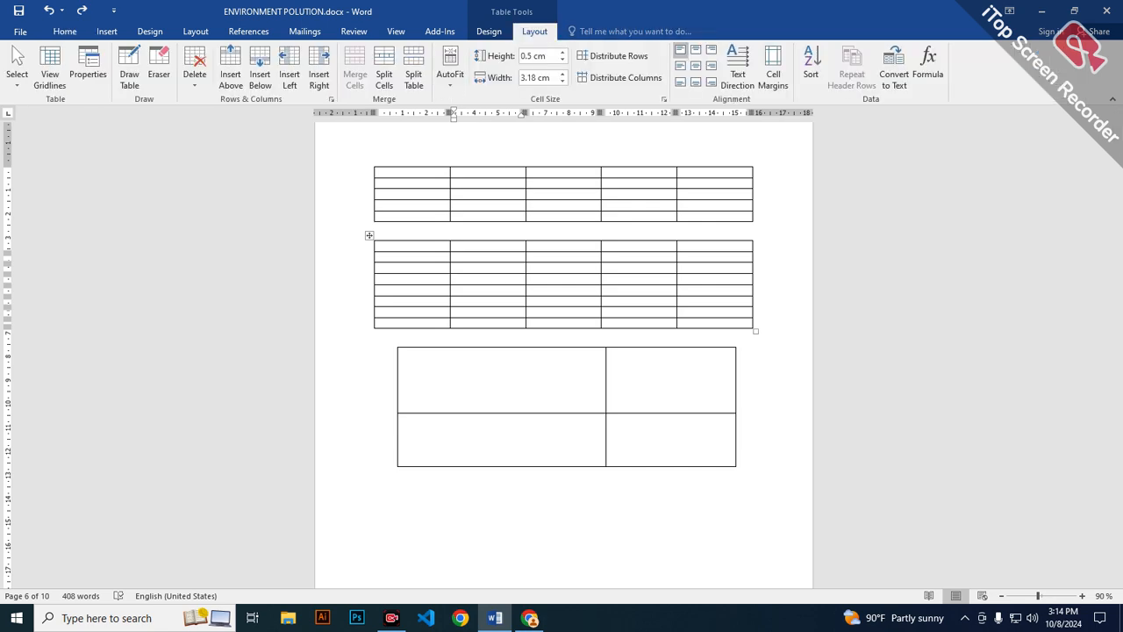
{"action": "left_click", "coordinate": [489, 31]}
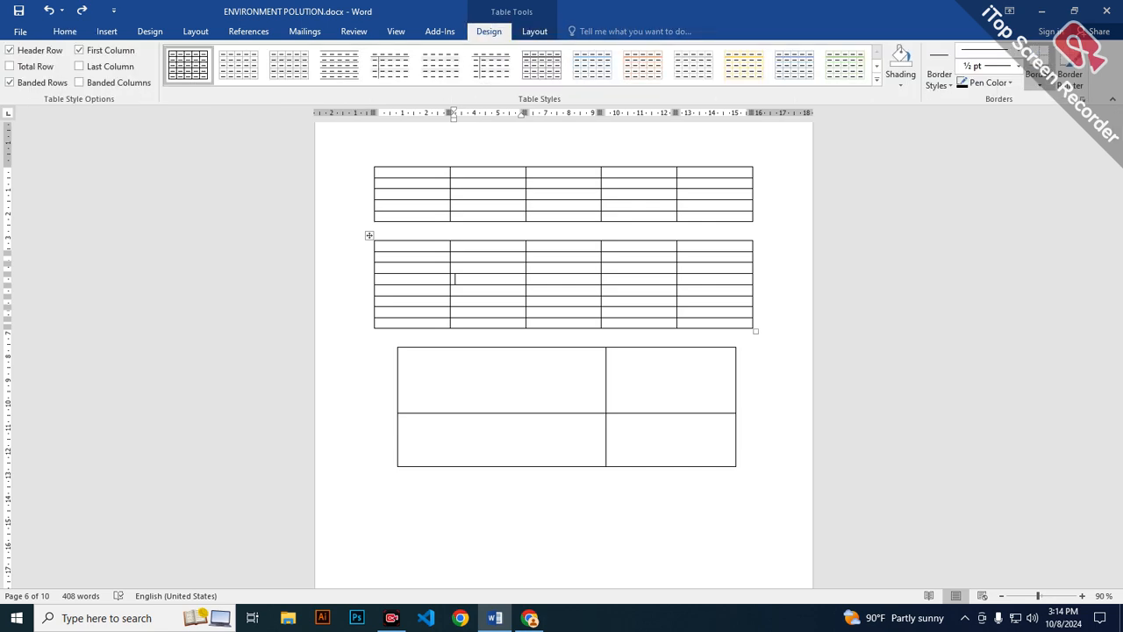
{"action": "left_click", "coordinate": [876, 79]}
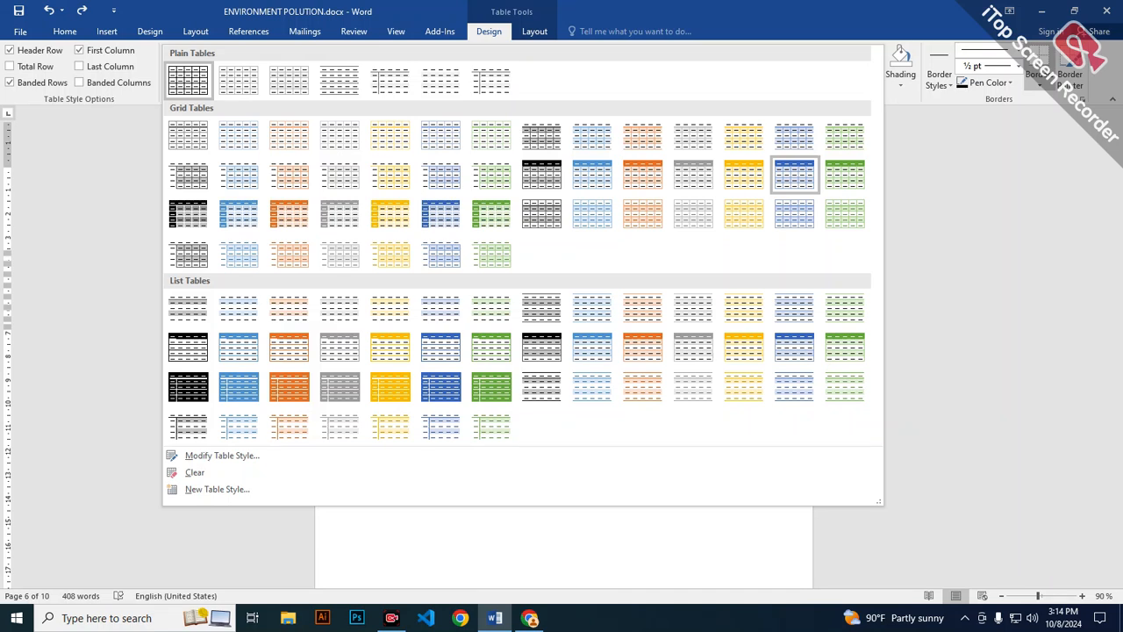
{"action": "key", "text": "Escape"}
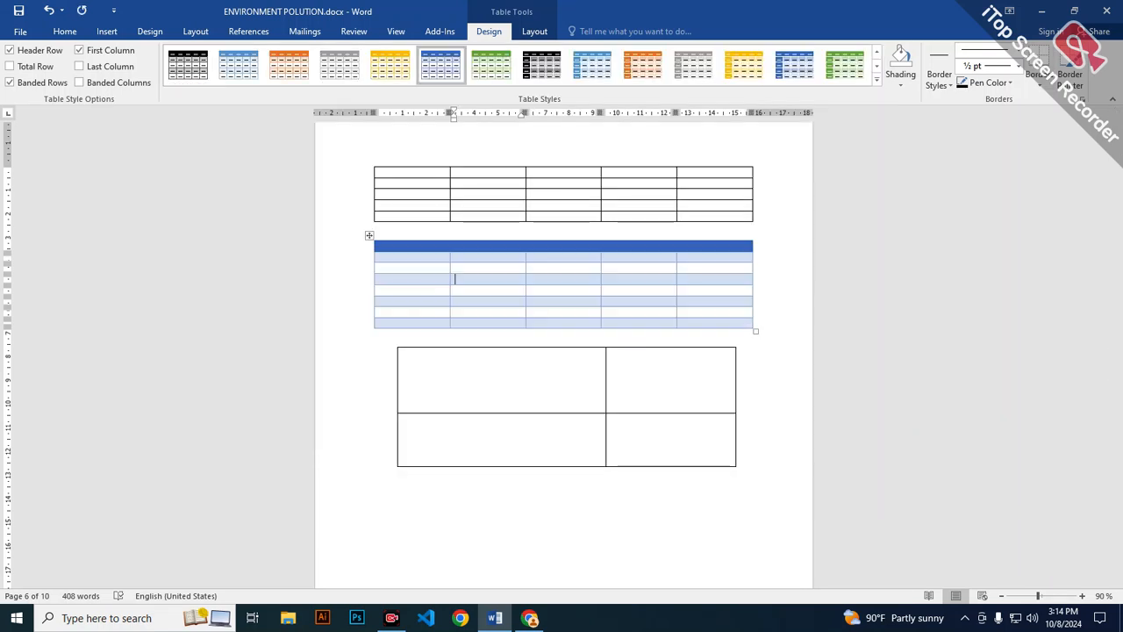
Set the table border pen to a 6 pt line in standard orange.
{"action": "left_click", "coordinate": [1018, 66]}
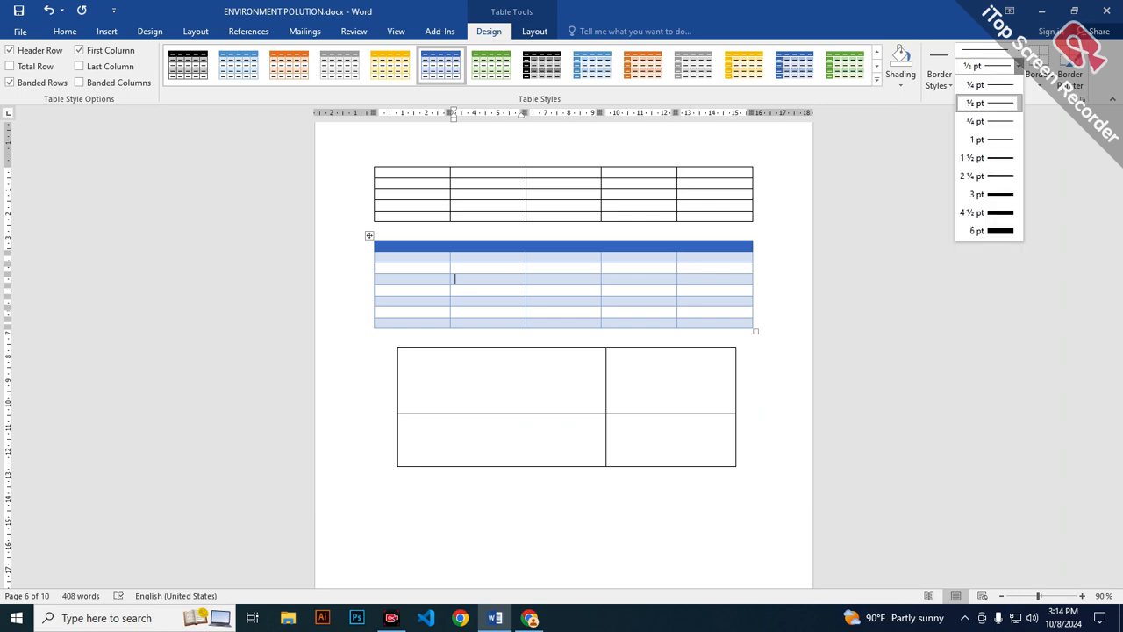
{"action": "left_click", "coordinate": [986, 231]}
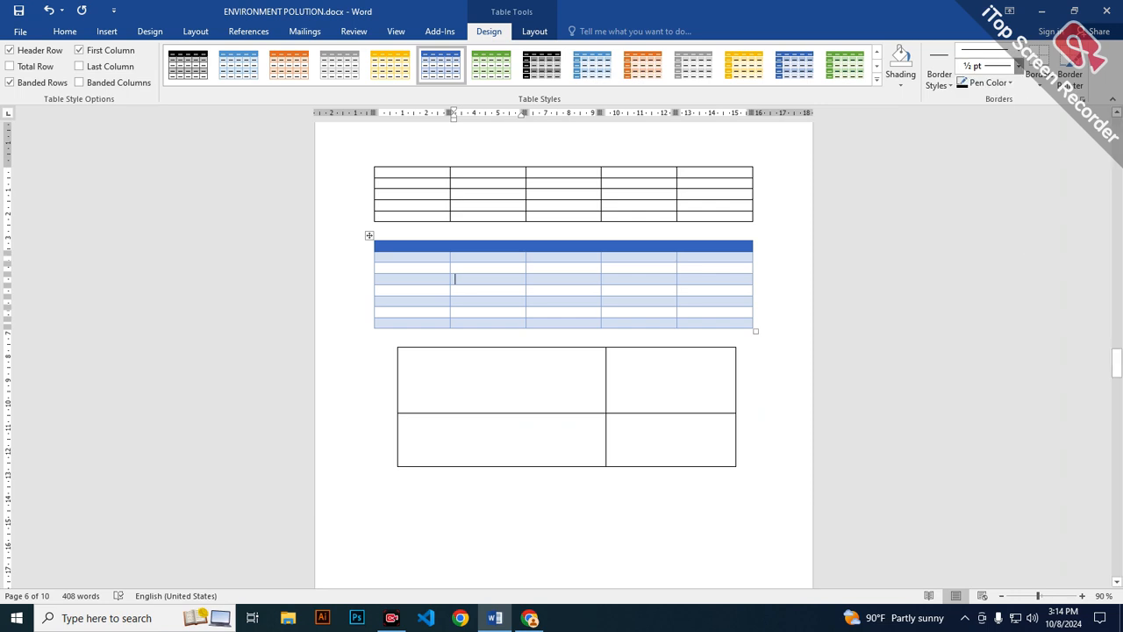
{"action": "left_click", "coordinate": [1009, 82]}
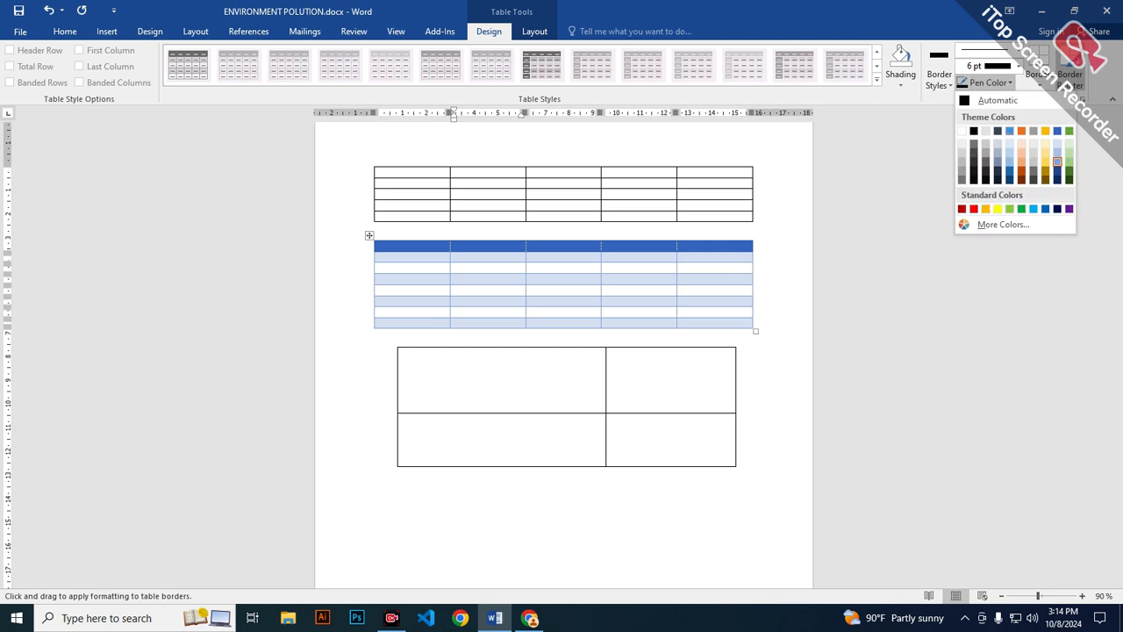
{"action": "left_click", "coordinate": [985, 209]}
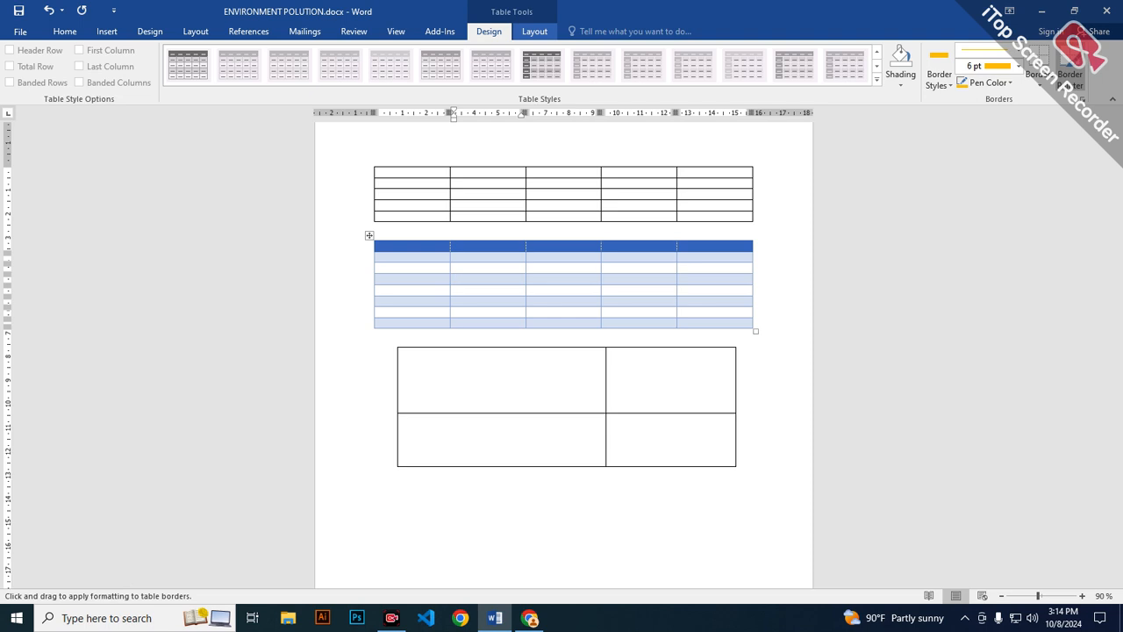
Draw an orange-bordered table of three columns and two rows below the black four-cell table.
{"action": "left_click", "coordinate": [535, 30]}
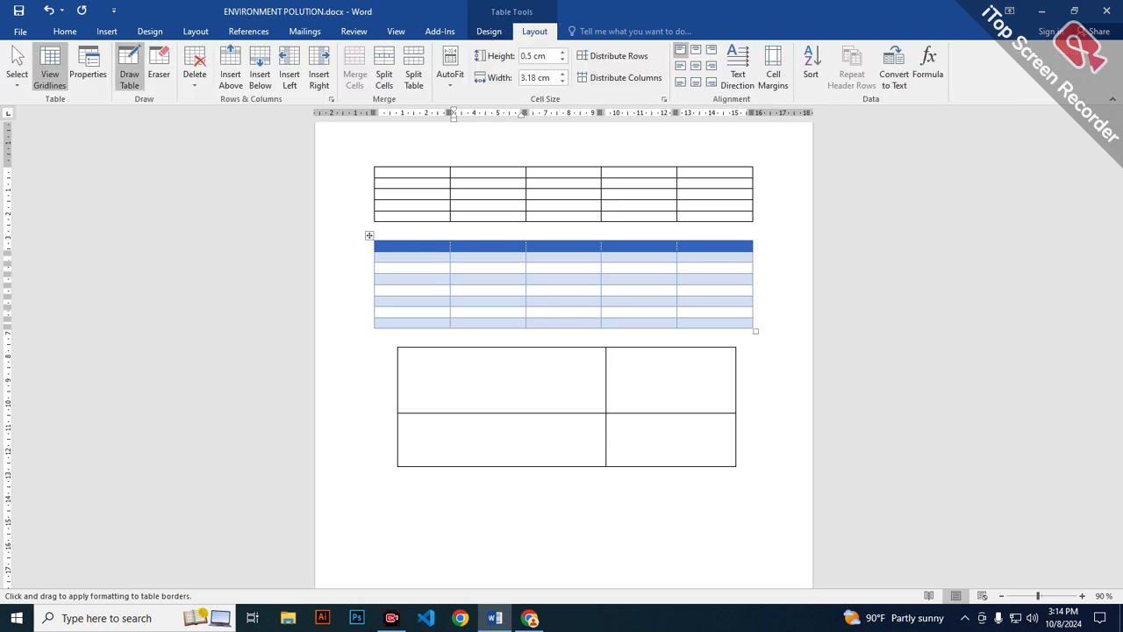
{"action": "scroll", "coordinate": [426, 379], "scroll_direction": "down", "scroll_amount": 3}
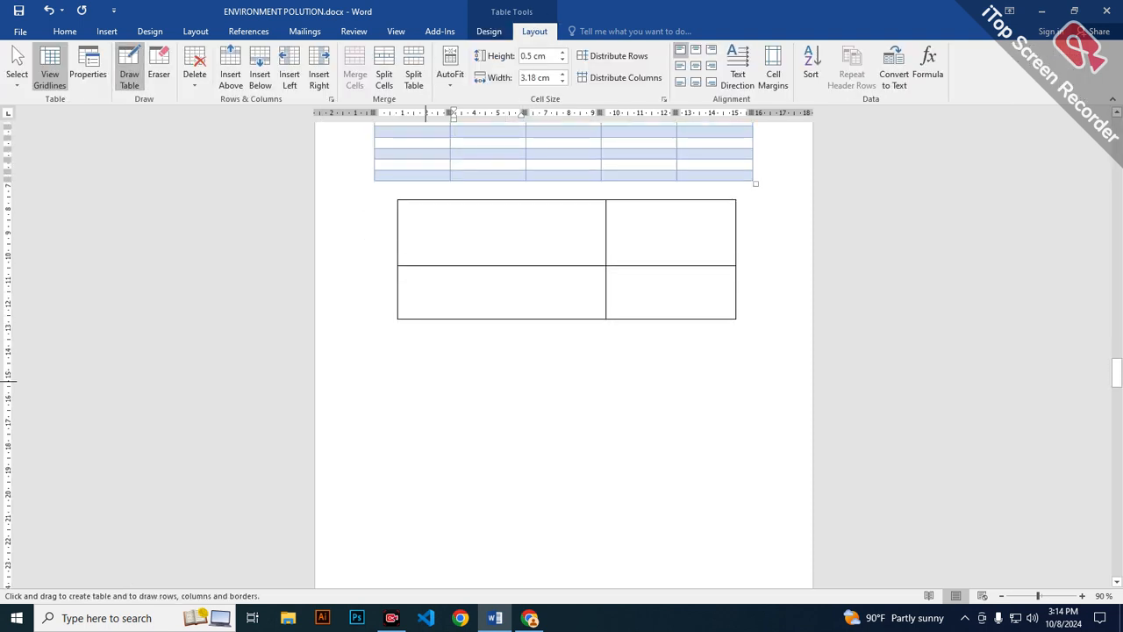
{"action": "mouse_move", "coordinate": [401, 353]}
{"action": "left_mouse_down"}
{"action": "mouse_move", "coordinate": [462, 467]}
{"action": "mouse_move", "coordinate": [736, 480]}
{"action": "left_mouse_up"}
{"action": "left_click_drag", "start_coordinate": [609, 352], "coordinate": [608, 478]}
{"action": "left_click_drag", "start_coordinate": [491, 342], "coordinate": [491, 478]}
{"action": "left_click_drag", "start_coordinate": [404, 407], "coordinate": [733, 409]}
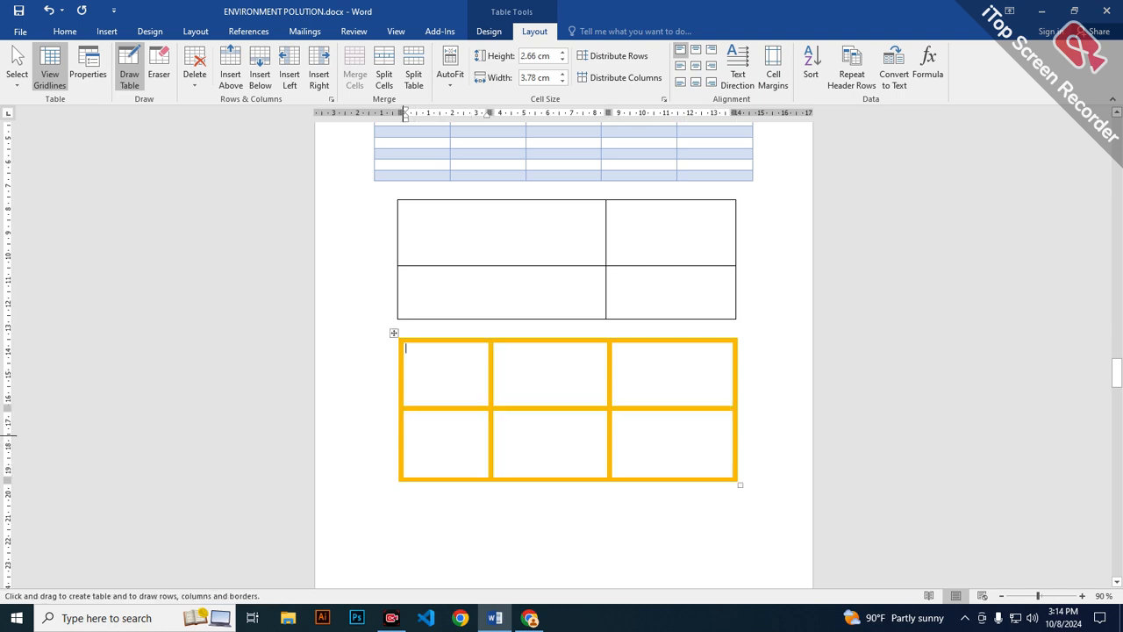
Erase the whole orange-bordered table with the Eraser.
{"action": "left_click", "coordinate": [158, 66]}
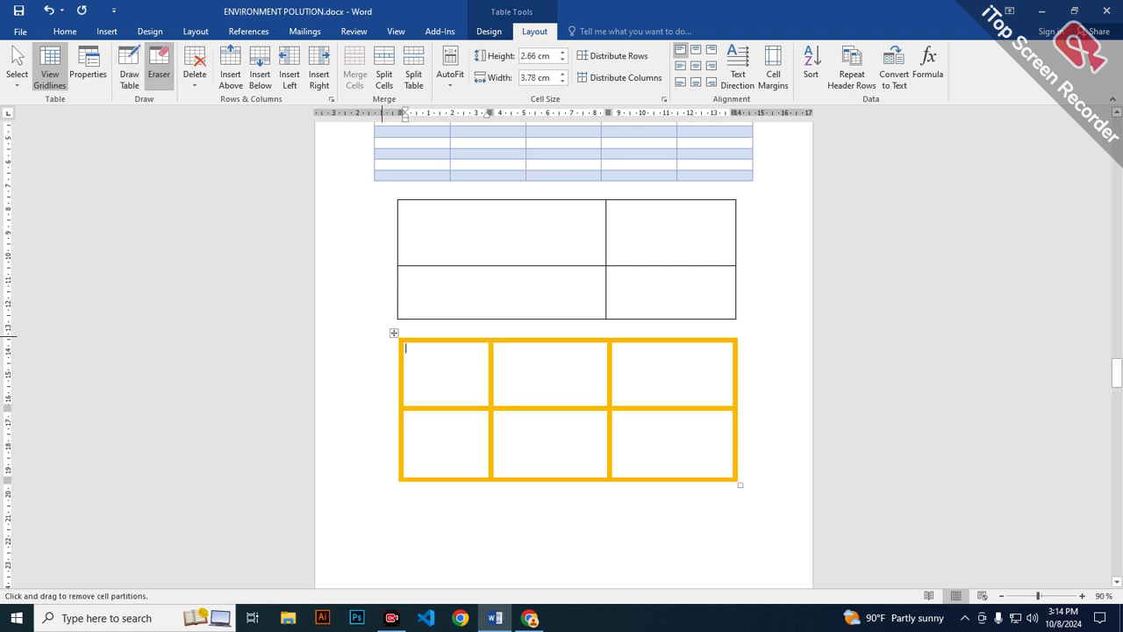
{"action": "left_click_drag", "start_coordinate": [382, 336], "coordinate": [737, 535]}
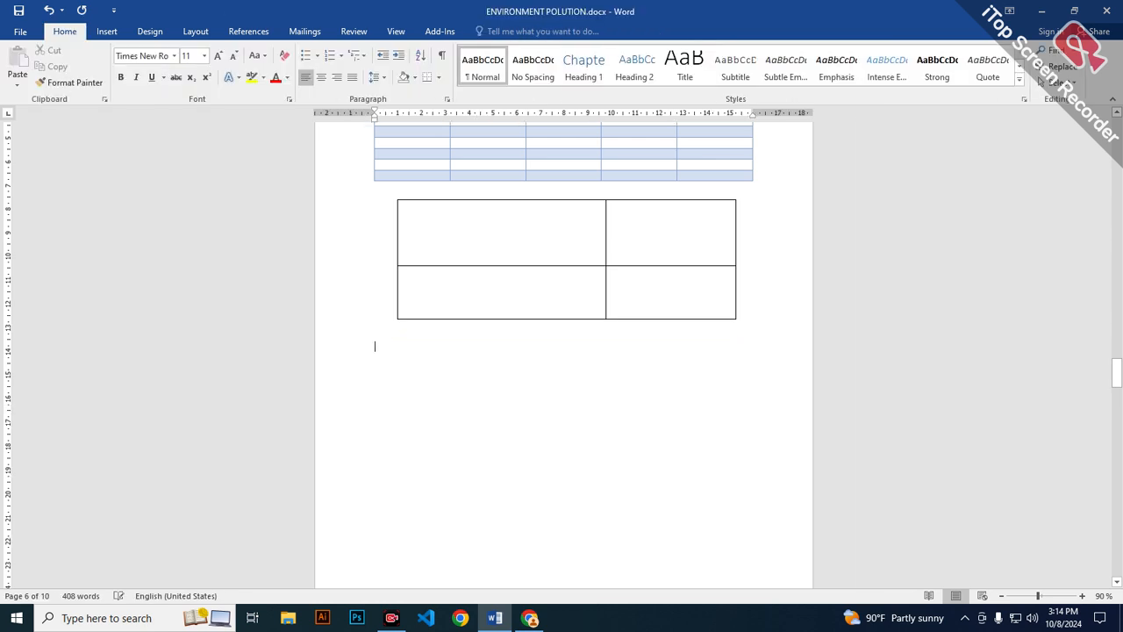
Insert one row above the third row of the blue table and another row below the new one.
{"action": "scroll", "coordinate": [561, 350], "scroll_direction": "up", "scroll_amount": 4}
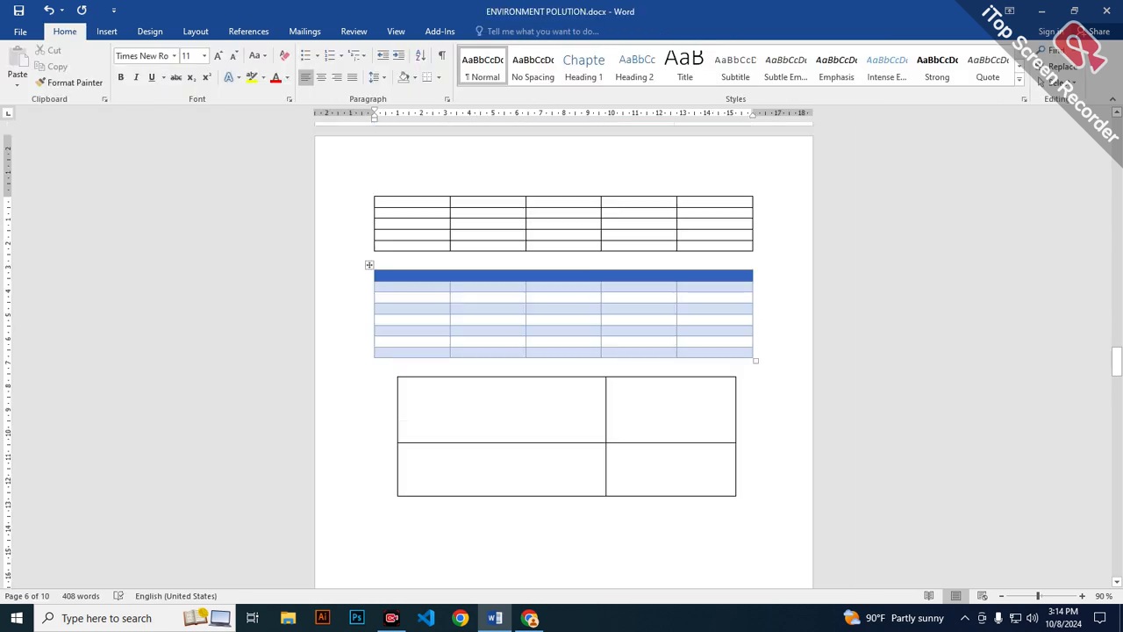
{"action": "left_click", "coordinate": [604, 297]}
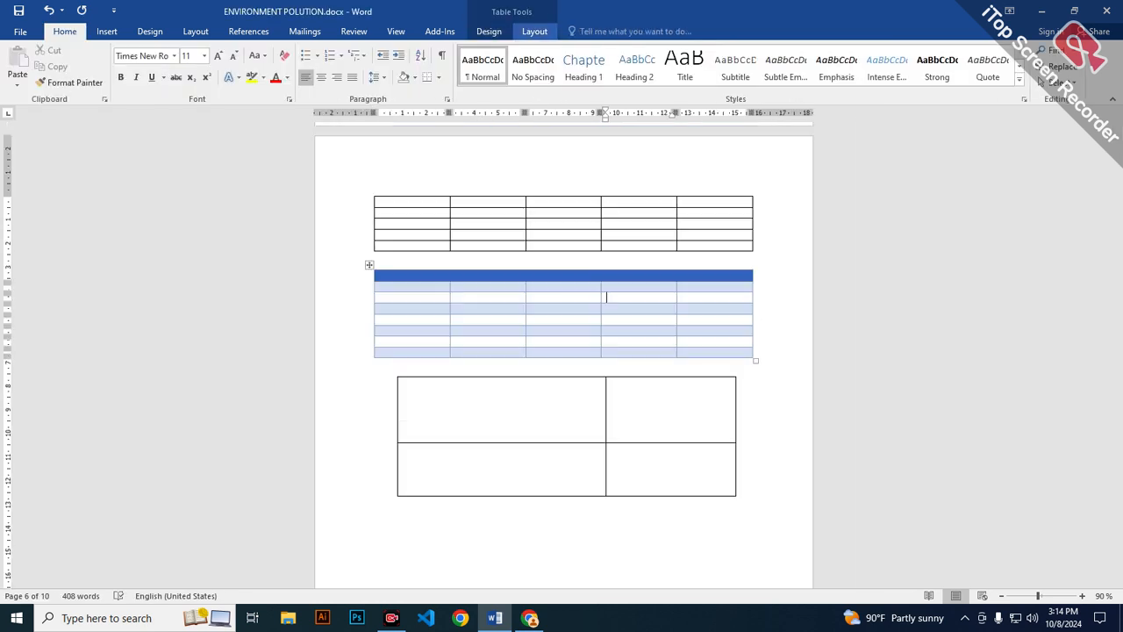
{"action": "left_click", "coordinate": [534, 31]}
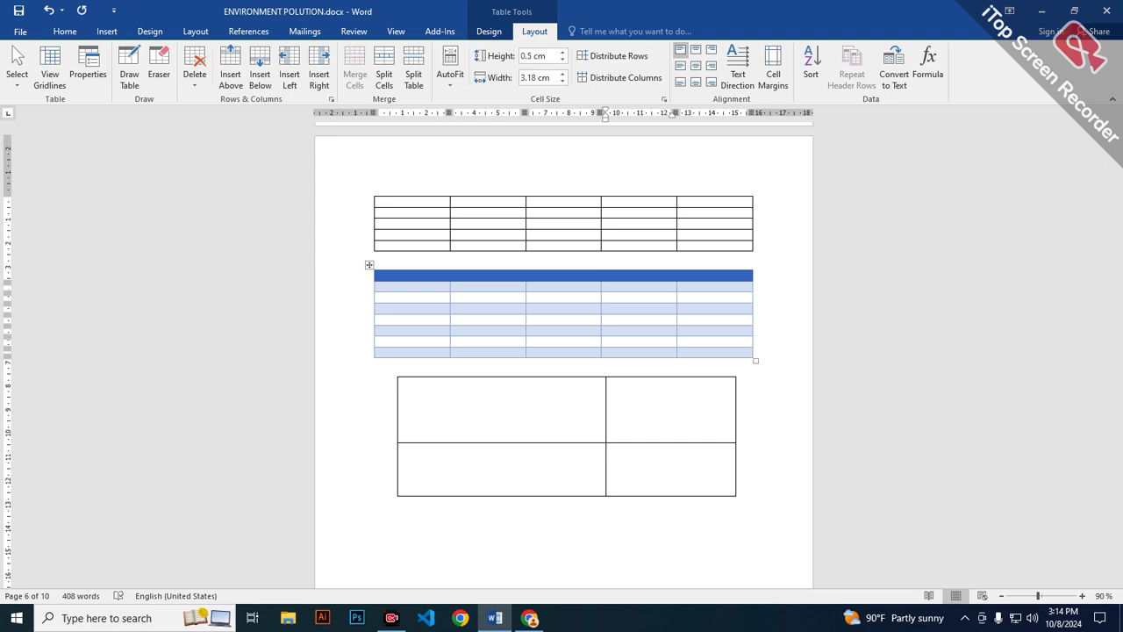
{"action": "left_click", "coordinate": [231, 68]}
{"action": "left_click", "coordinate": [260, 68]}
Insert five columns before the blue table's first column and five more to the right of those new columns.
{"action": "left_click", "coordinate": [290, 68]}
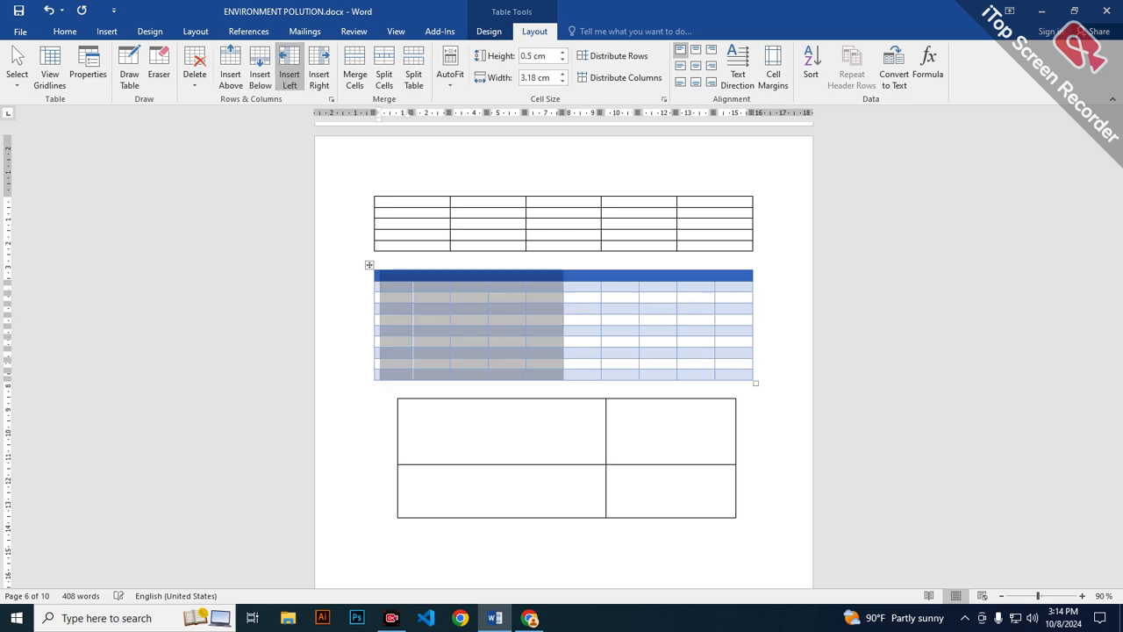
{"action": "left_click", "coordinate": [318, 68]}
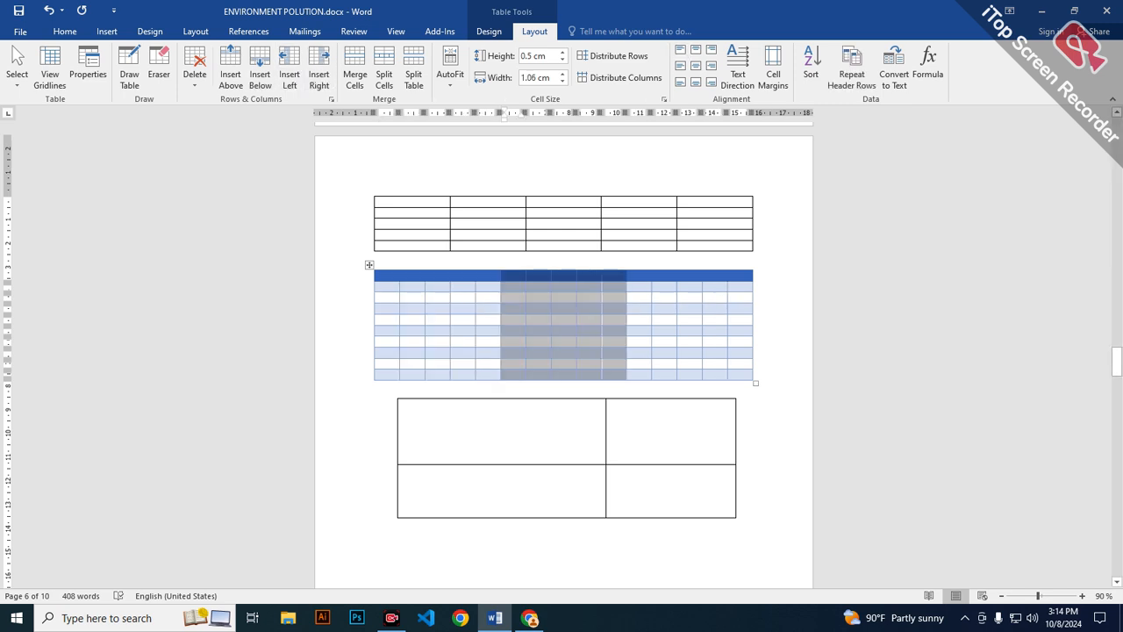
{"action": "left_click", "coordinate": [506, 319]}
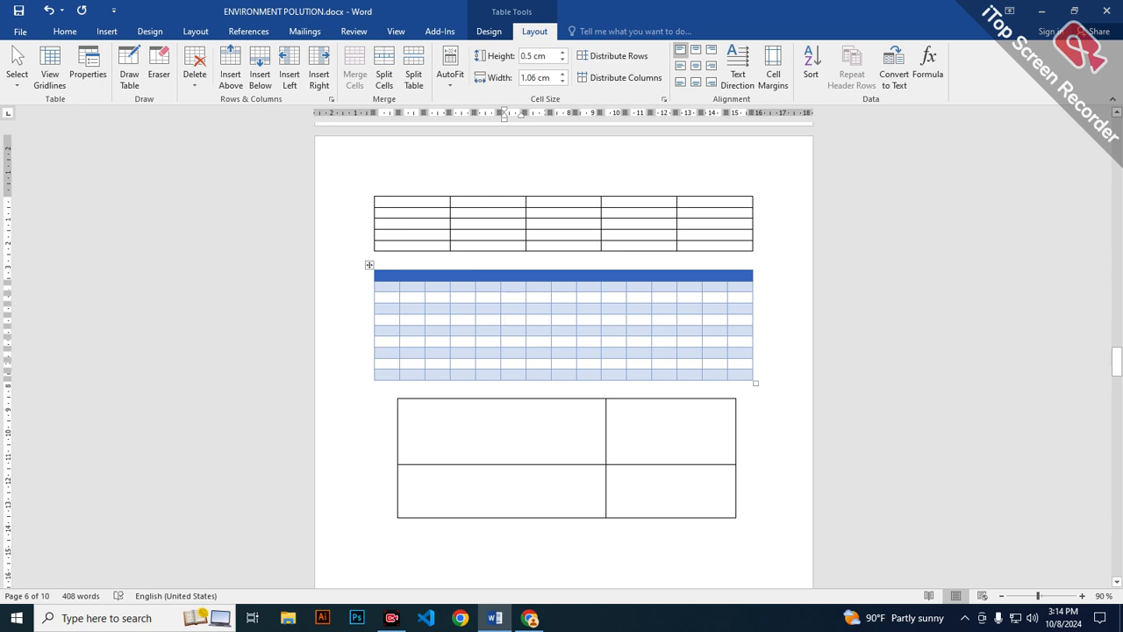
Merge all cells in the top four rows of the blue table into a single header cell.
{"action": "scroll", "coordinate": [561, 351], "scroll_direction": "up", "scroll_amount": 3}
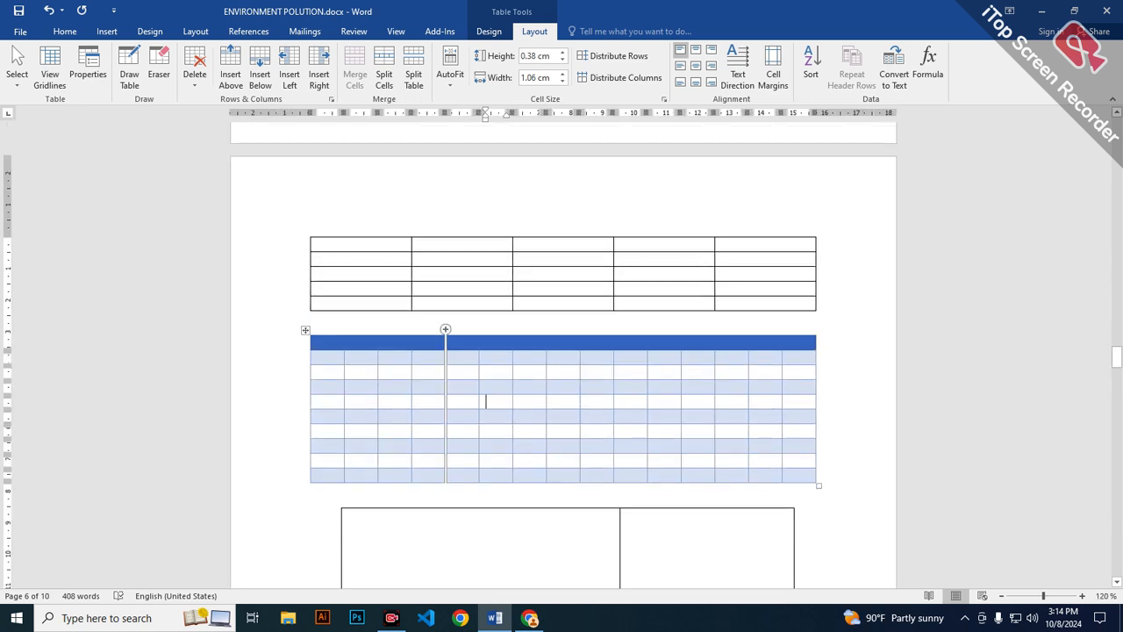
{"action": "left_click_drag", "start_coordinate": [329, 343], "coordinate": [796, 392]}
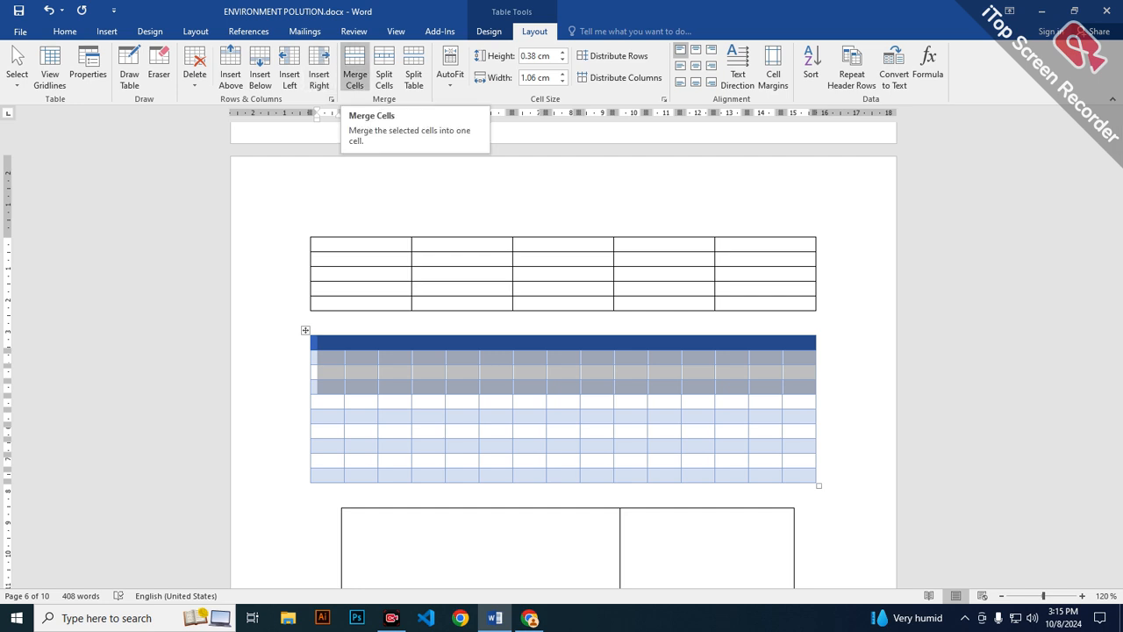
{"action": "left_click", "coordinate": [354, 75]}
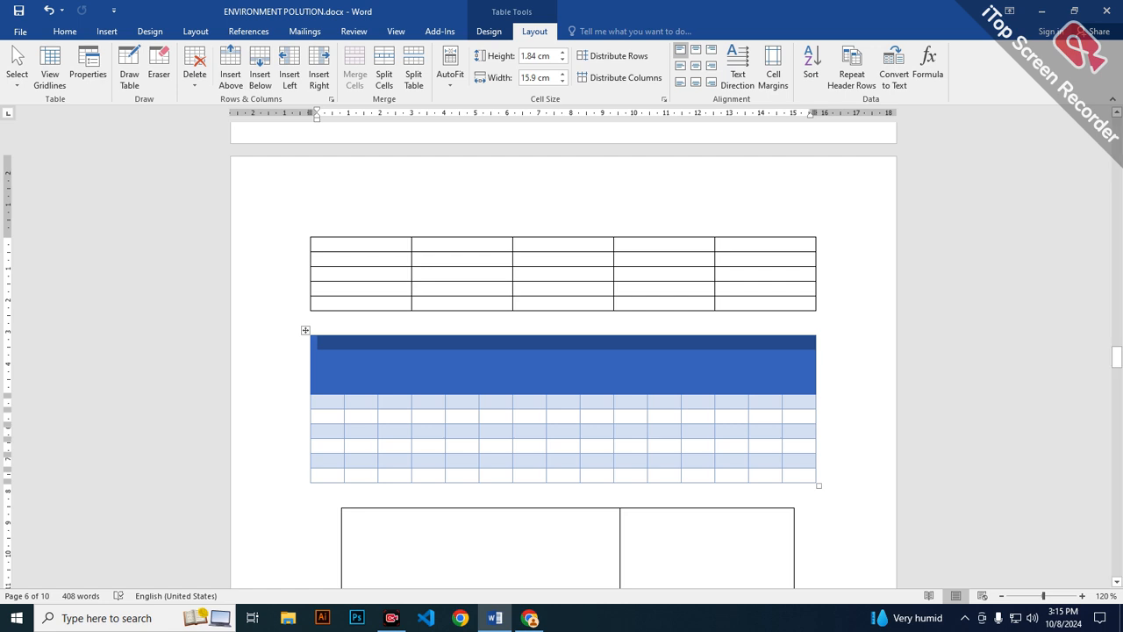
Enter "Bazar Report" in the merged header cell and centre it horizontally and vertically.
{"action": "type", "text": "Ba"}
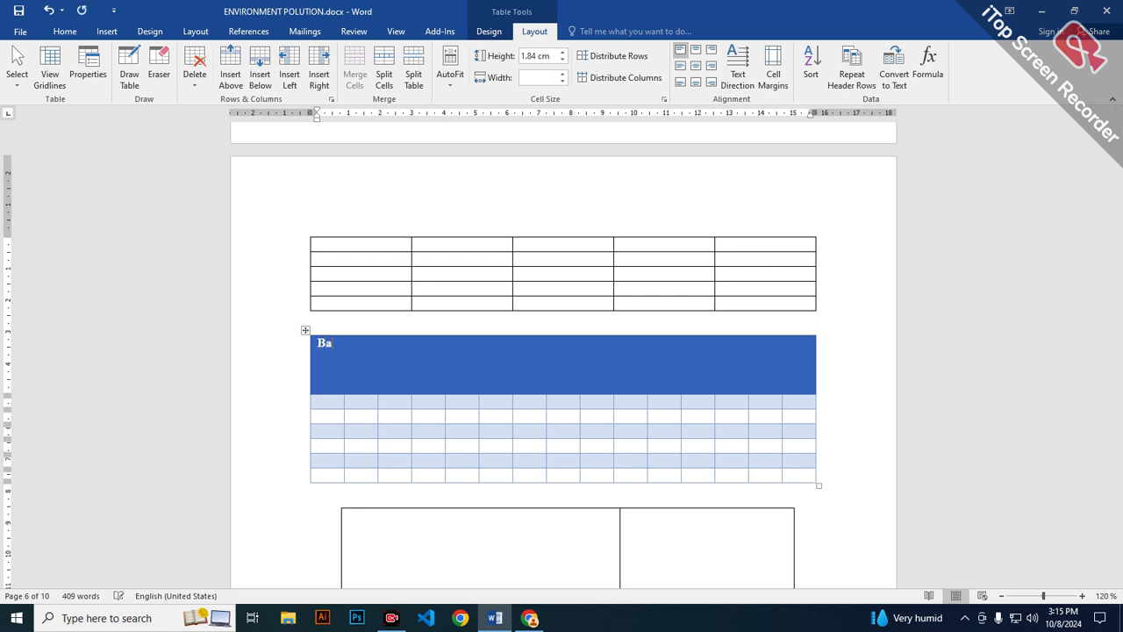
{"action": "type", "text": "zar Report"}
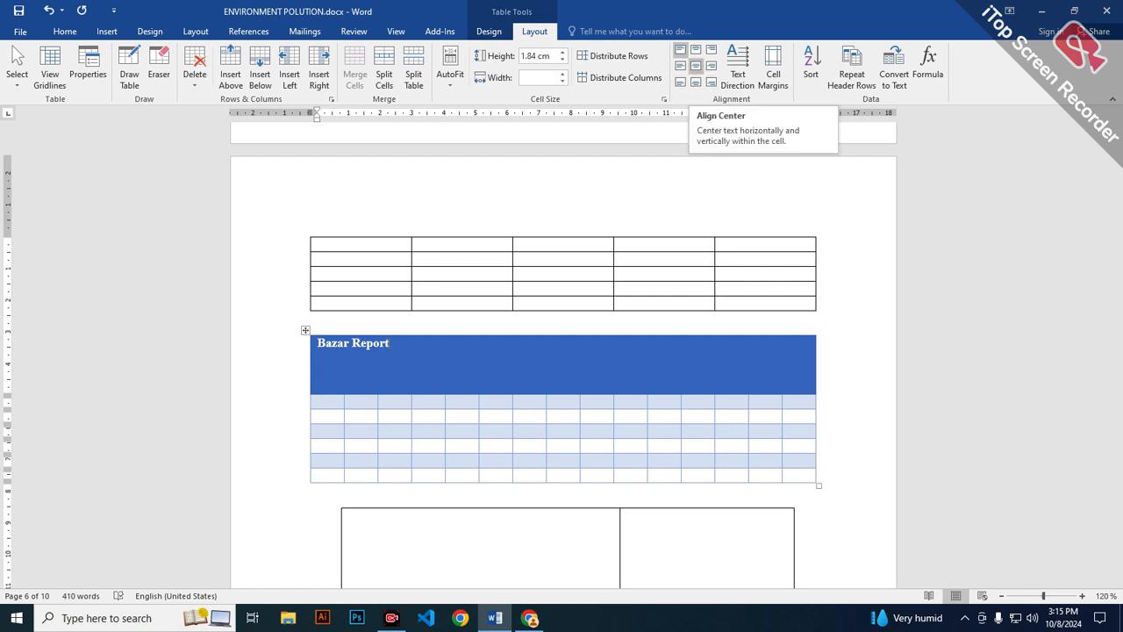
{"action": "left_click", "coordinate": [695, 66]}
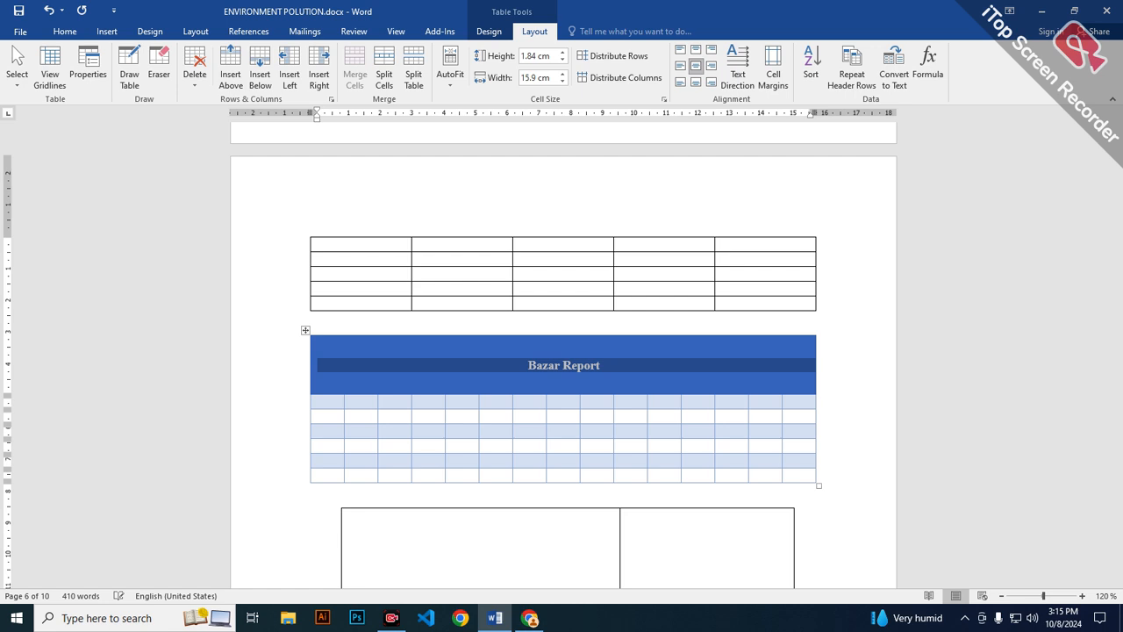
Cycle the Bazar Report heading through the rotated text directions and return it to horizontal.
{"action": "left_click", "coordinate": [601, 365]}
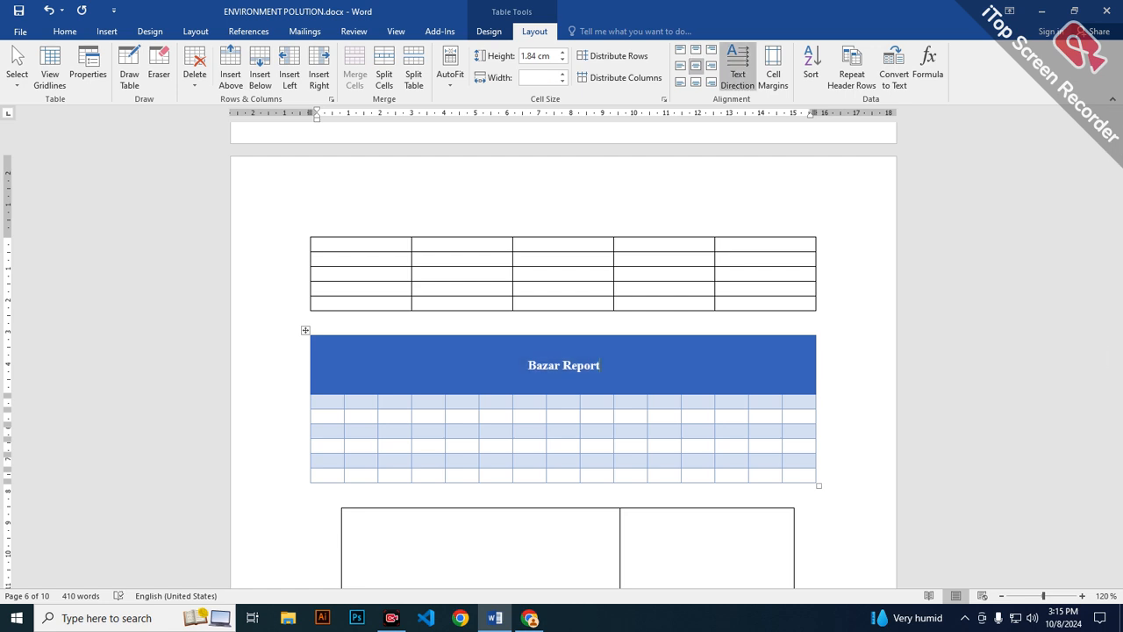
{"action": "left_click", "coordinate": [737, 66]}
{"action": "left_click", "coordinate": [737, 66]}
{"action": "left_click", "coordinate": [737, 66]}
{"action": "left_click", "coordinate": [737, 66]}
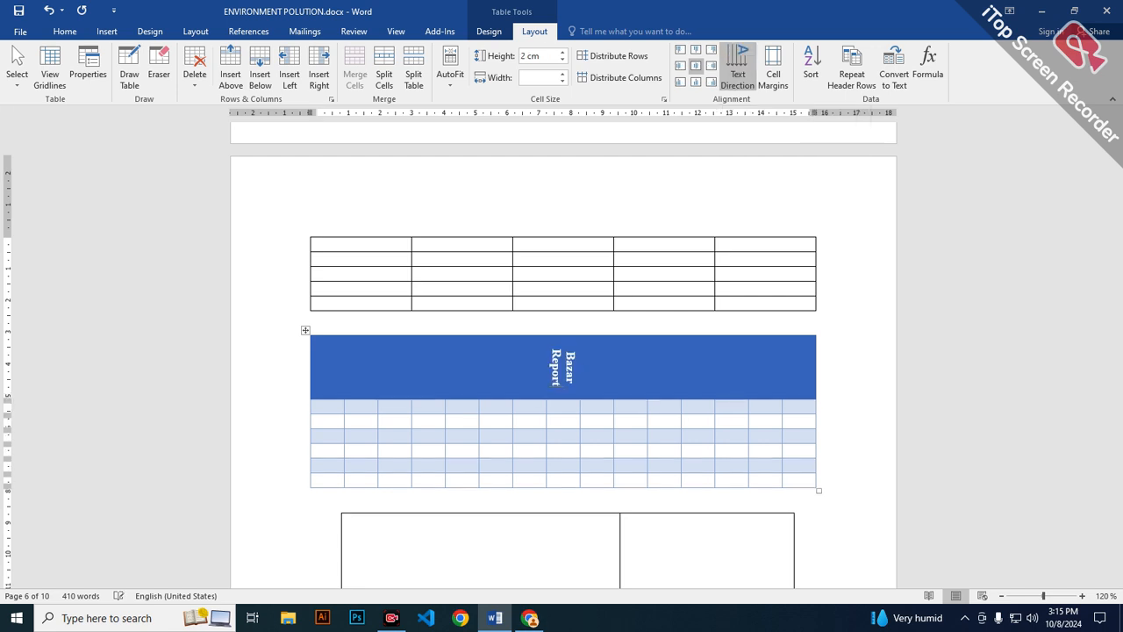
{"action": "left_click", "coordinate": [737, 66]}
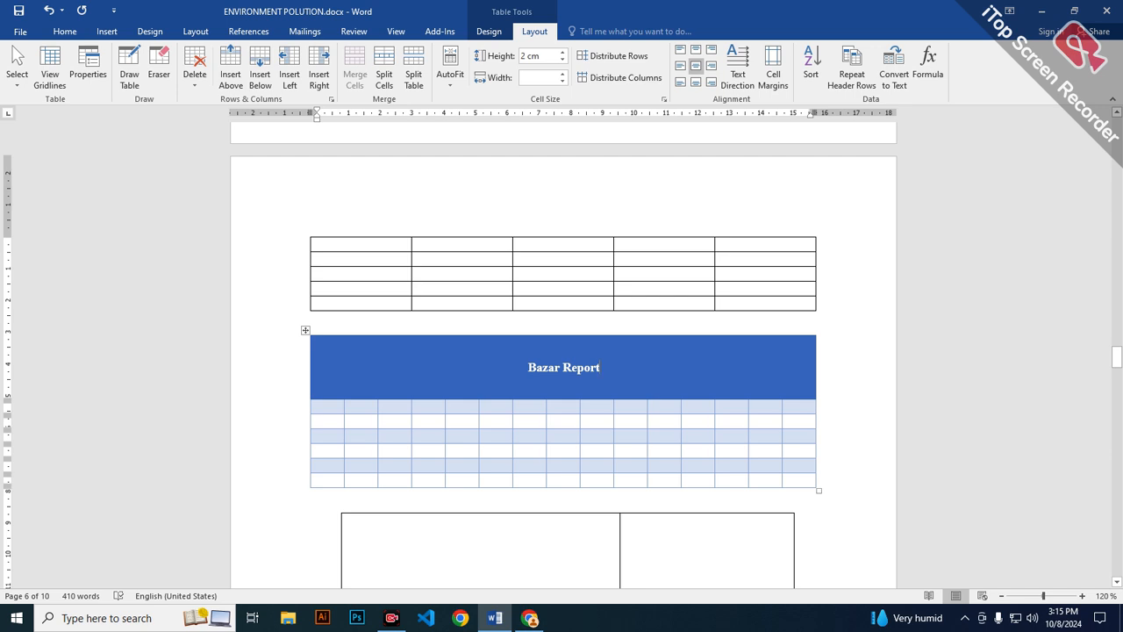
Split the Bazar Report header cell into 3 columns and 1 row.
{"action": "left_click", "coordinate": [385, 67]}
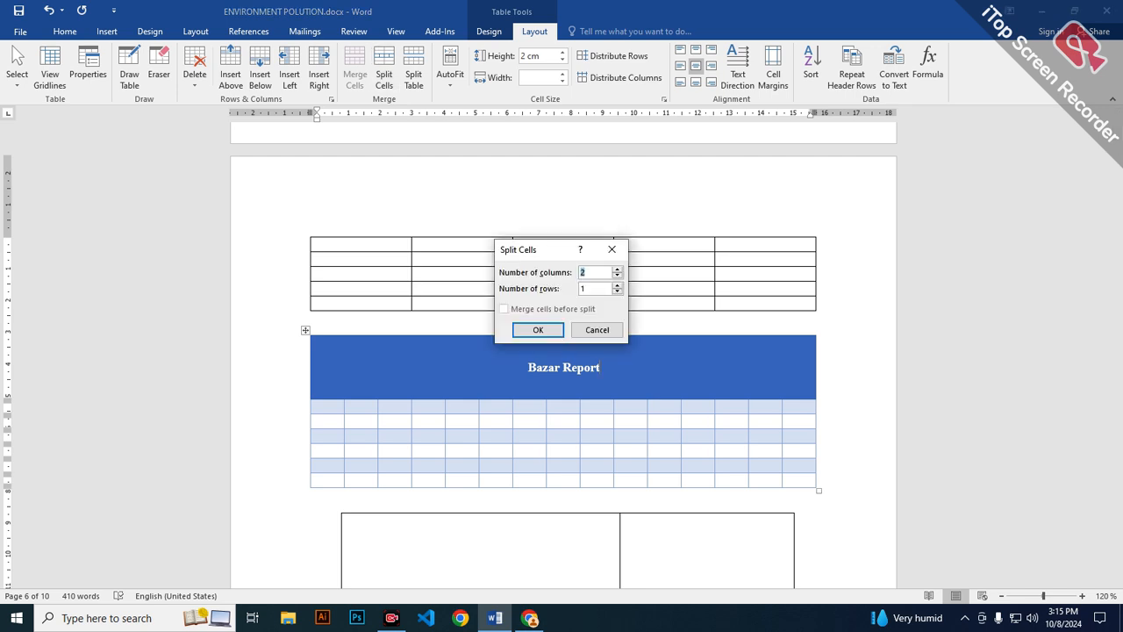
{"action": "left_click_drag", "start_coordinate": [545, 250], "coordinate": [538, 213]}
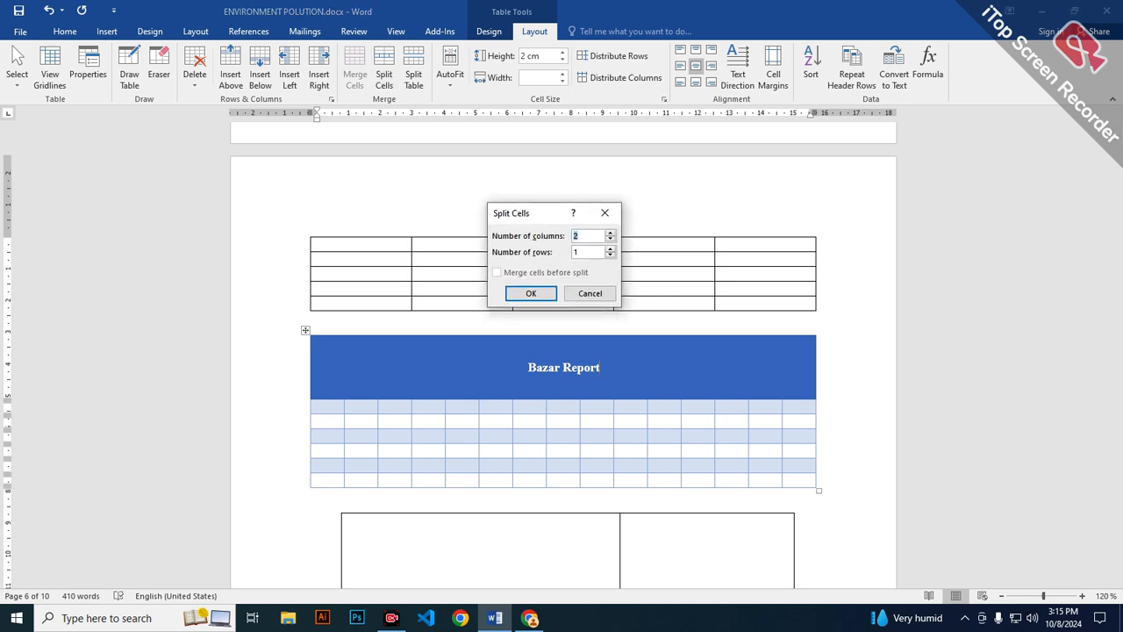
{"action": "key", "text": "BackSpace"}
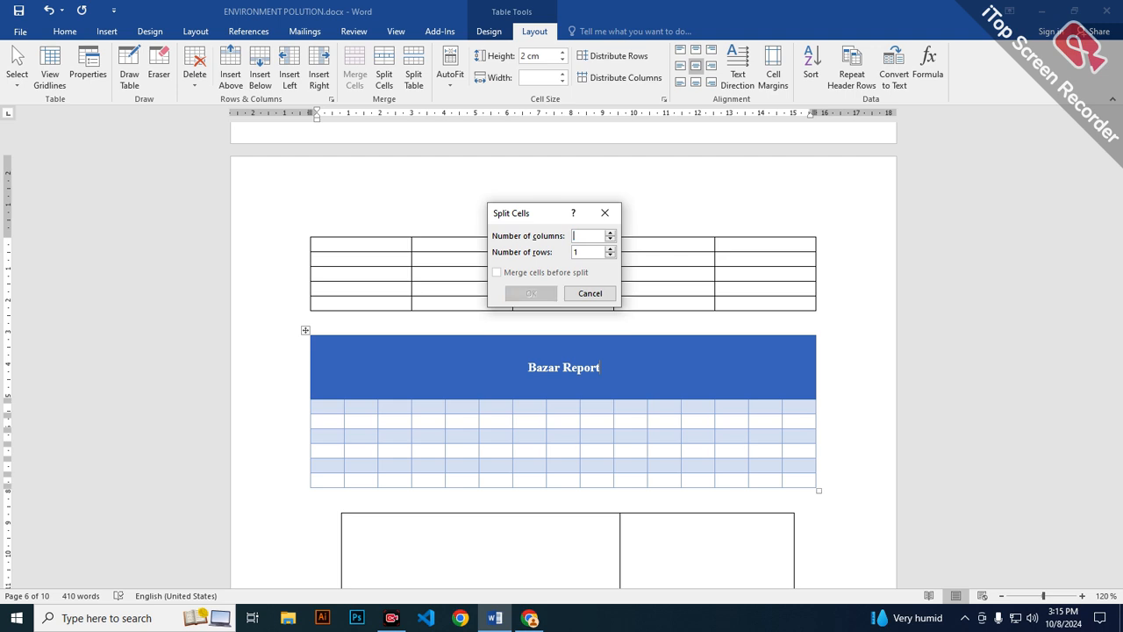
{"action": "type", "text": "3"}
{"action": "key", "text": "Return"}
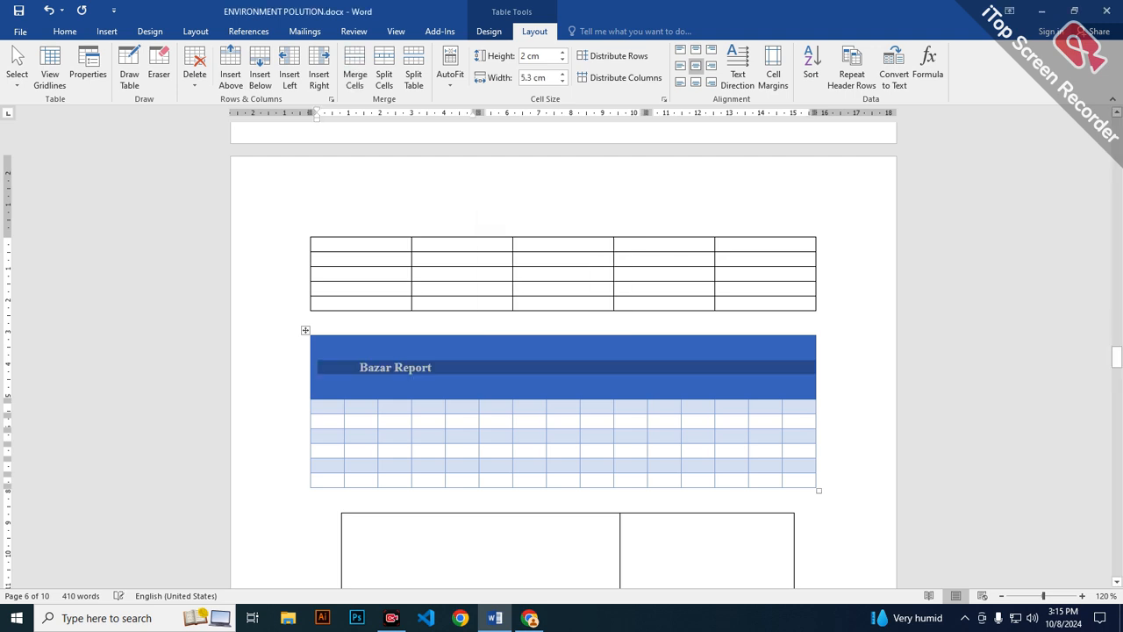
{"action": "left_click", "coordinate": [564, 367]}
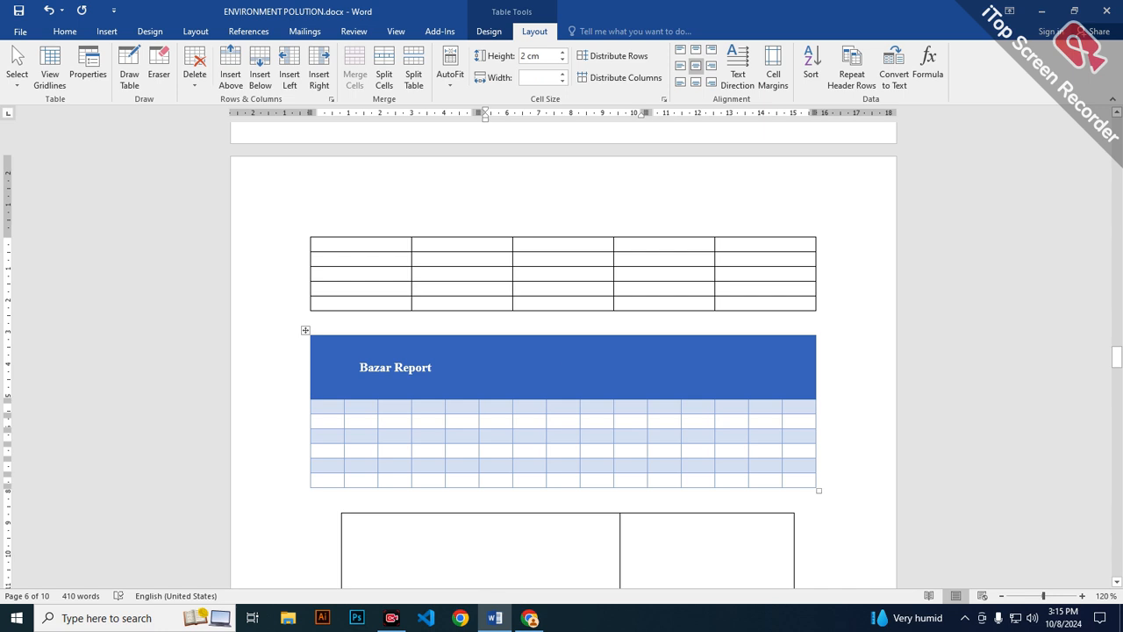
Apply the plain black grid style to the Bazar Report table and go to its third header cell.
{"action": "left_click", "coordinate": [489, 31]}
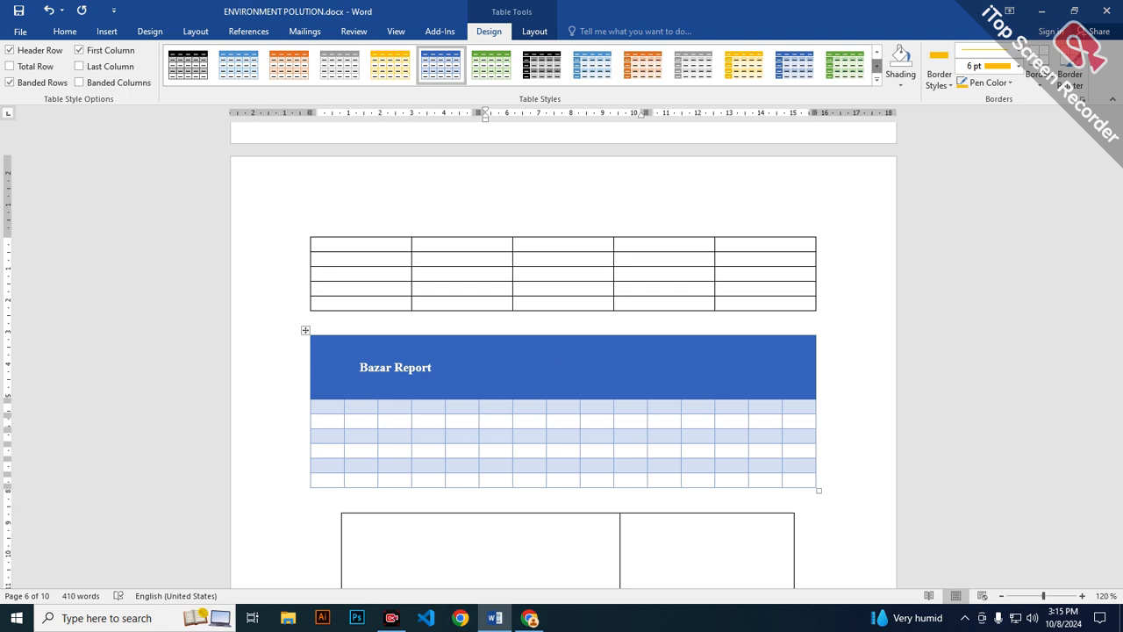
{"action": "left_click", "coordinate": [877, 66]}
{"action": "left_click", "coordinate": [876, 79]}
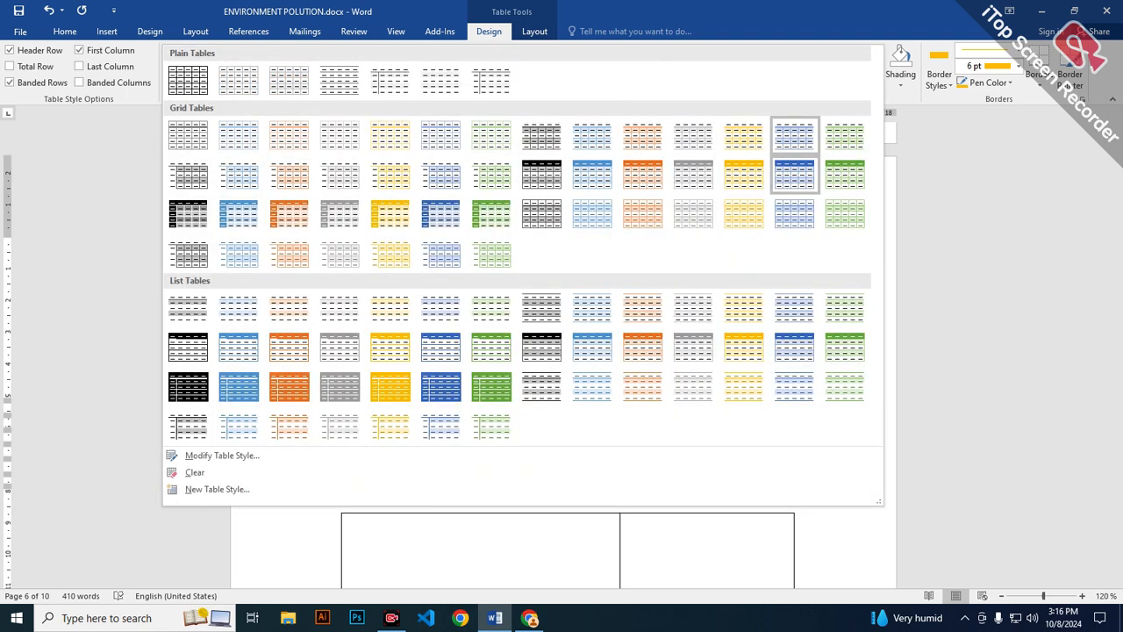
{"action": "left_click", "coordinate": [793, 174]}
{"action": "key", "text": "ctrl+z"}
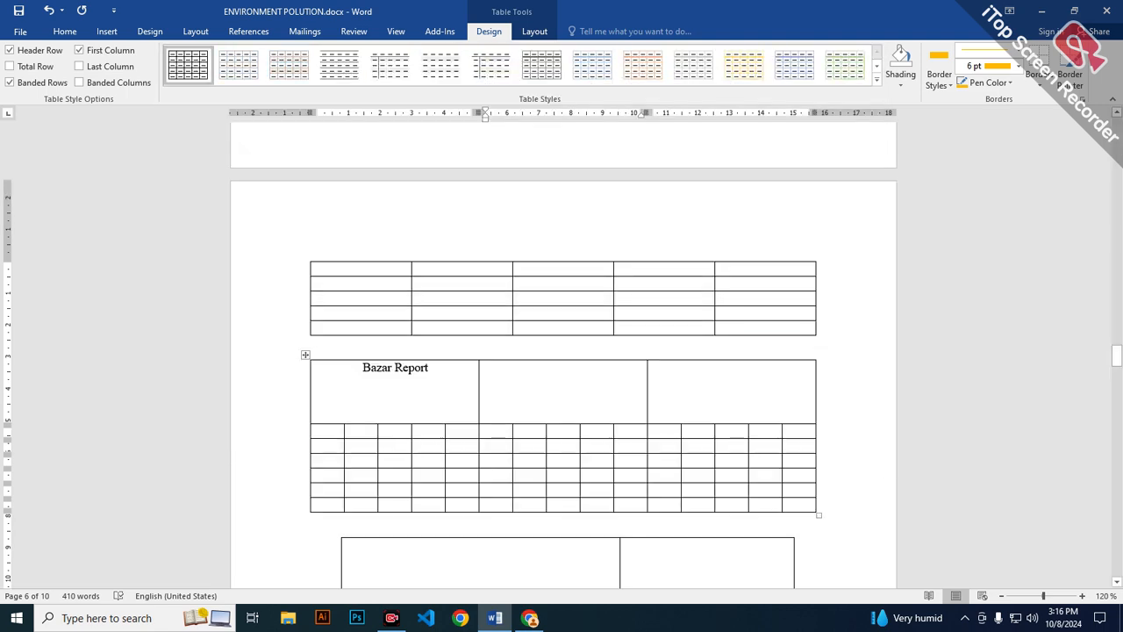
{"action": "left_click", "coordinate": [425, 368]}
{"action": "key", "text": "Tab"}
{"action": "key", "text": "Tab"}
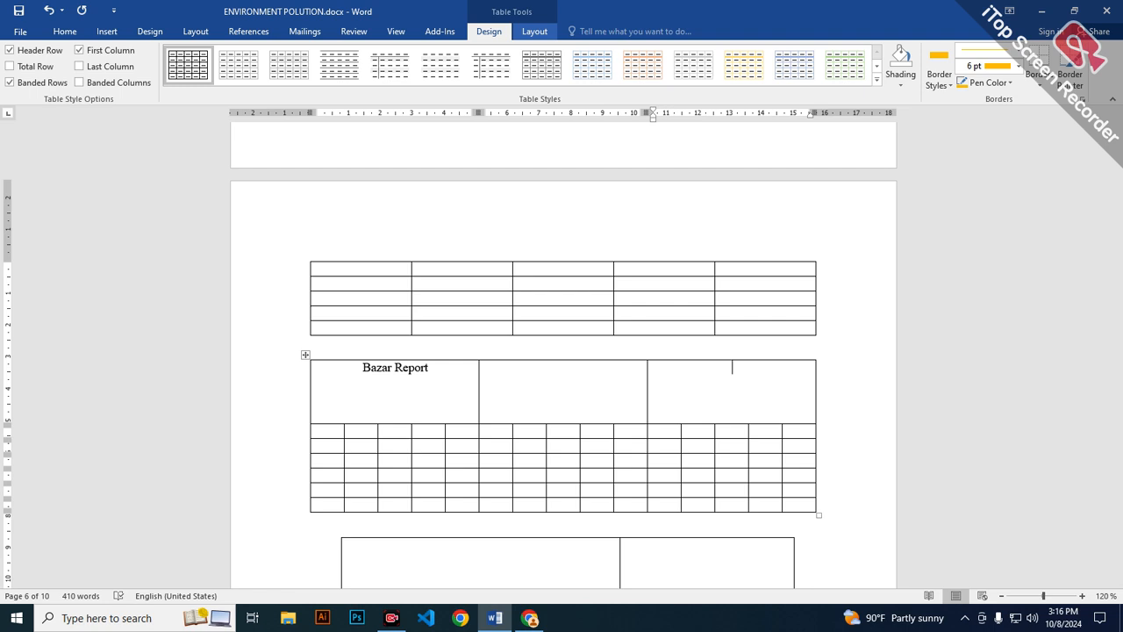
Split the five-row table above the Bazar Report table into two tables at its third row.
{"action": "left_click", "coordinate": [534, 31]}
{"action": "scroll", "coordinate": [563, 351], "scroll_direction": "down", "scroll_amount": 2}
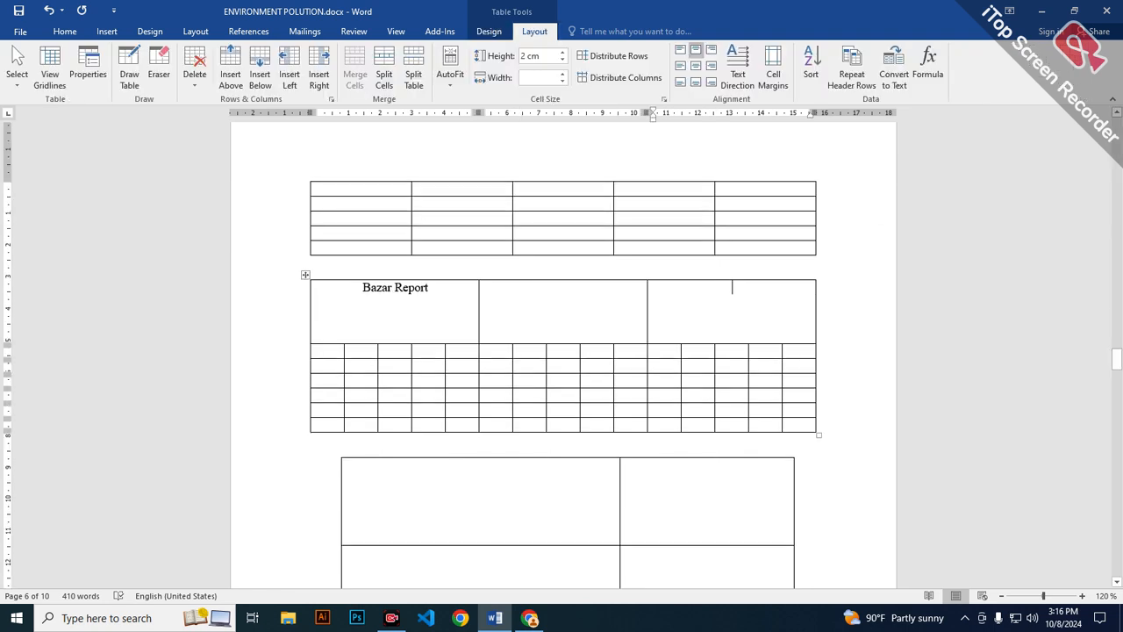
{"action": "left_click", "coordinate": [520, 217]}
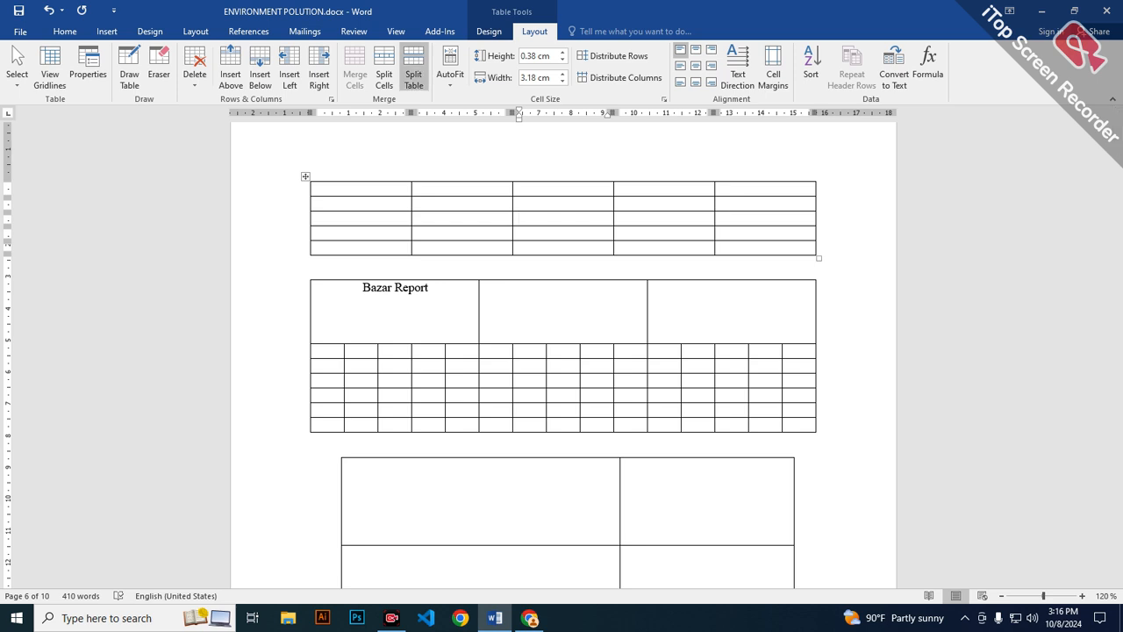
{"action": "left_click", "coordinate": [414, 68]}
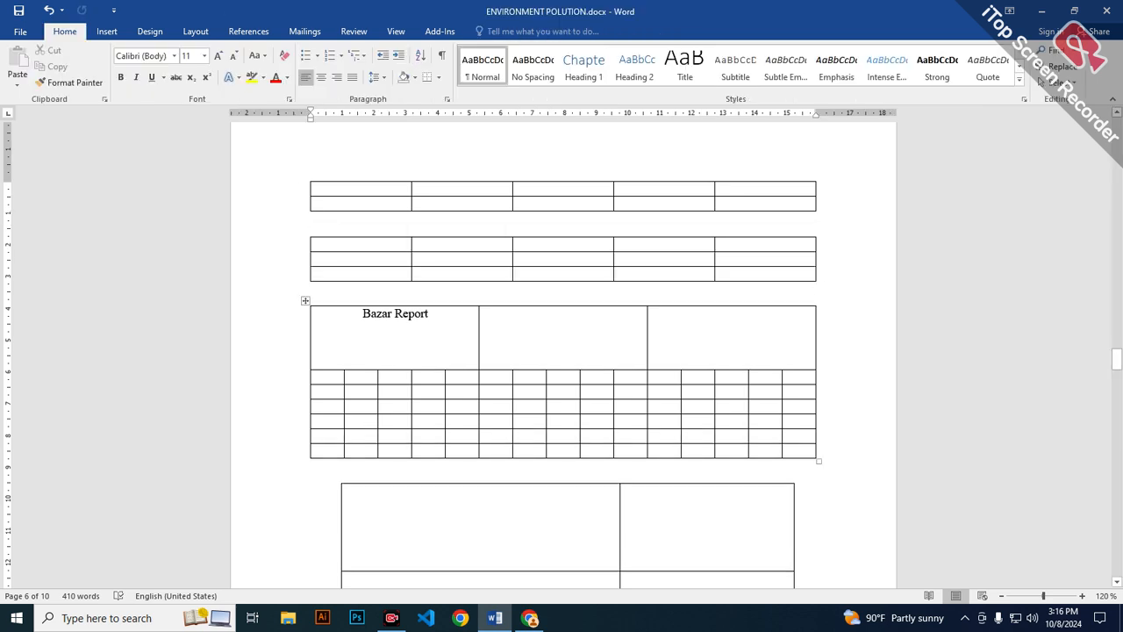
Enter 10 in each of the first two cells of the eleventh column, below the third header cell.
{"action": "left_click", "coordinate": [663, 377]}
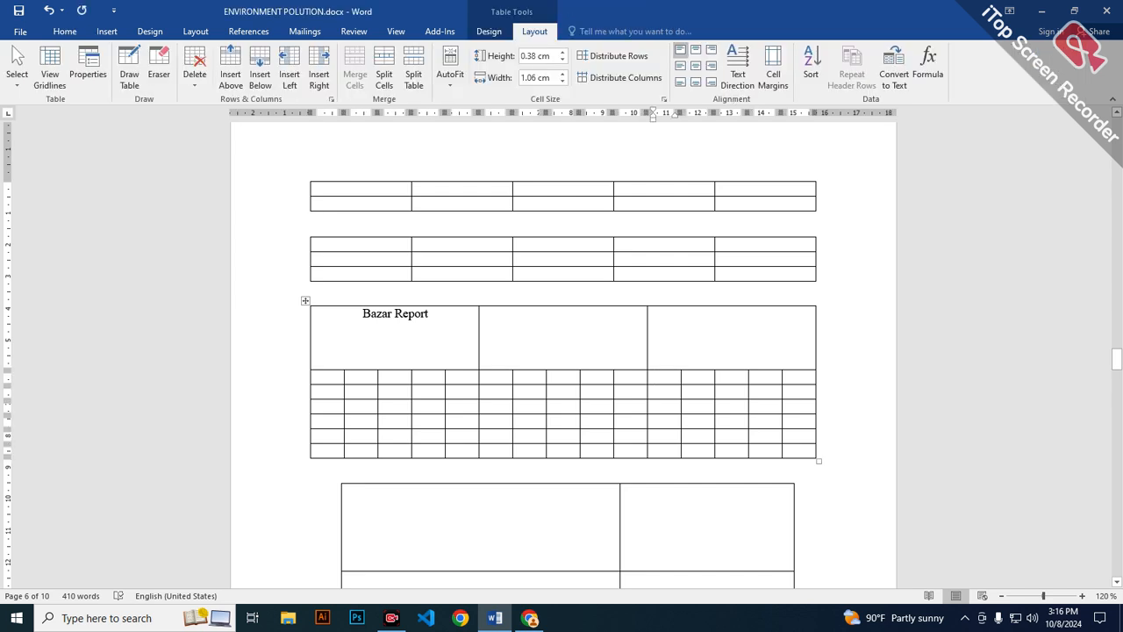
{"action": "type", "text": "10"}
{"action": "key", "text": "Down"}
{"action": "type", "text": "10"}
{"action": "key", "text": "Down"}
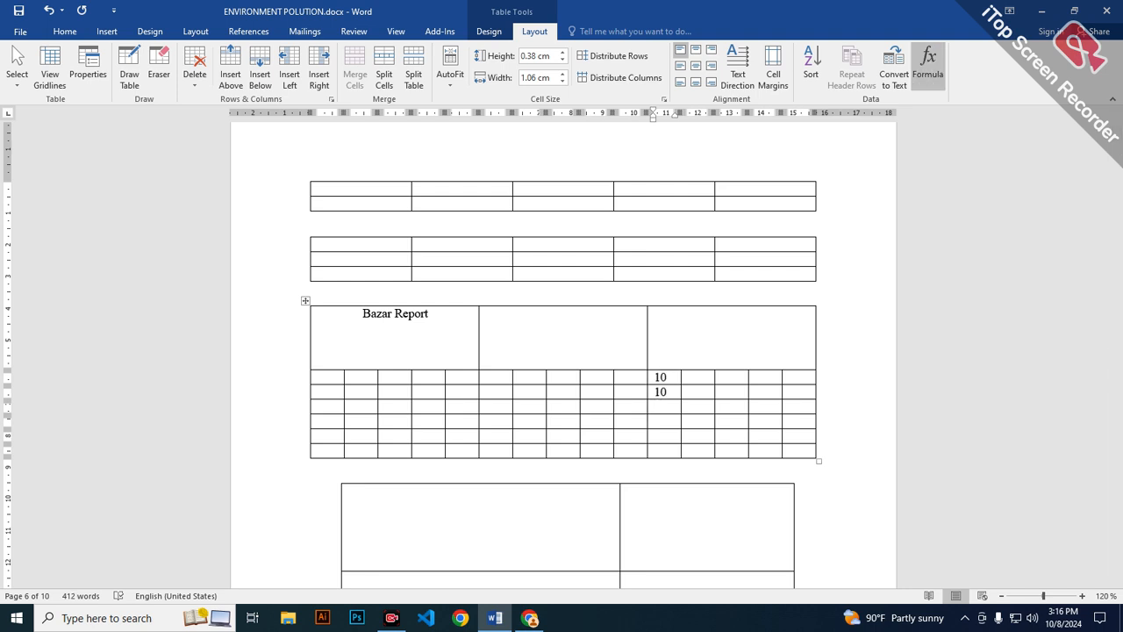
Insert the formula =10*10 in the cell below the two 10 entries, replacing the suggested SUM formula.
{"action": "left_click", "coordinate": [928, 63]}
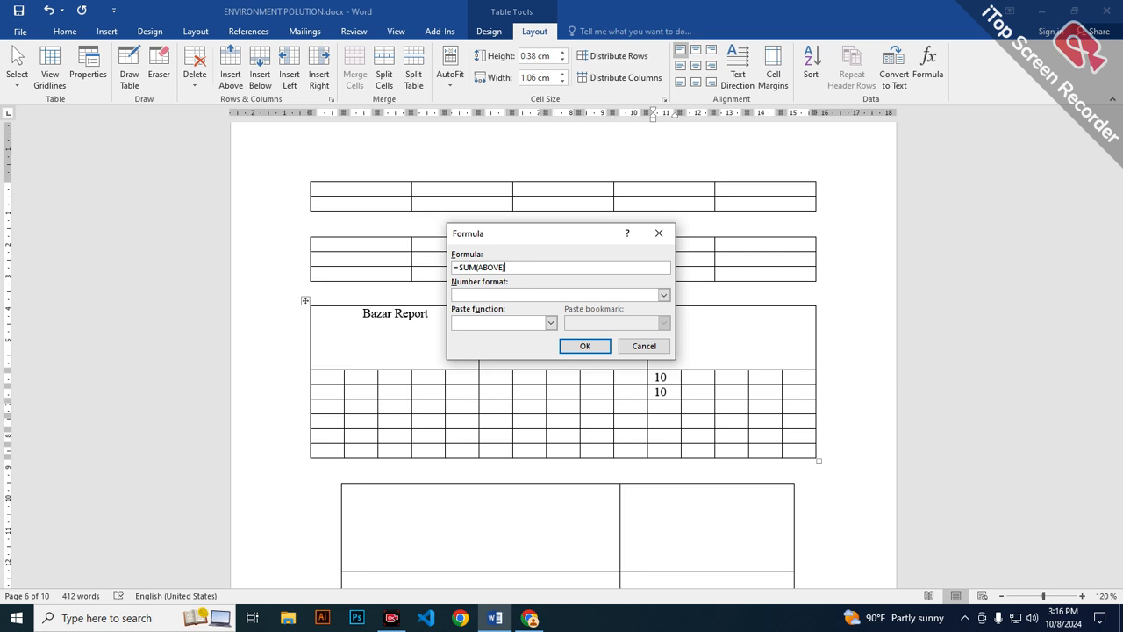
{"action": "left_click_drag", "start_coordinate": [569, 234], "coordinate": [585, 144]}
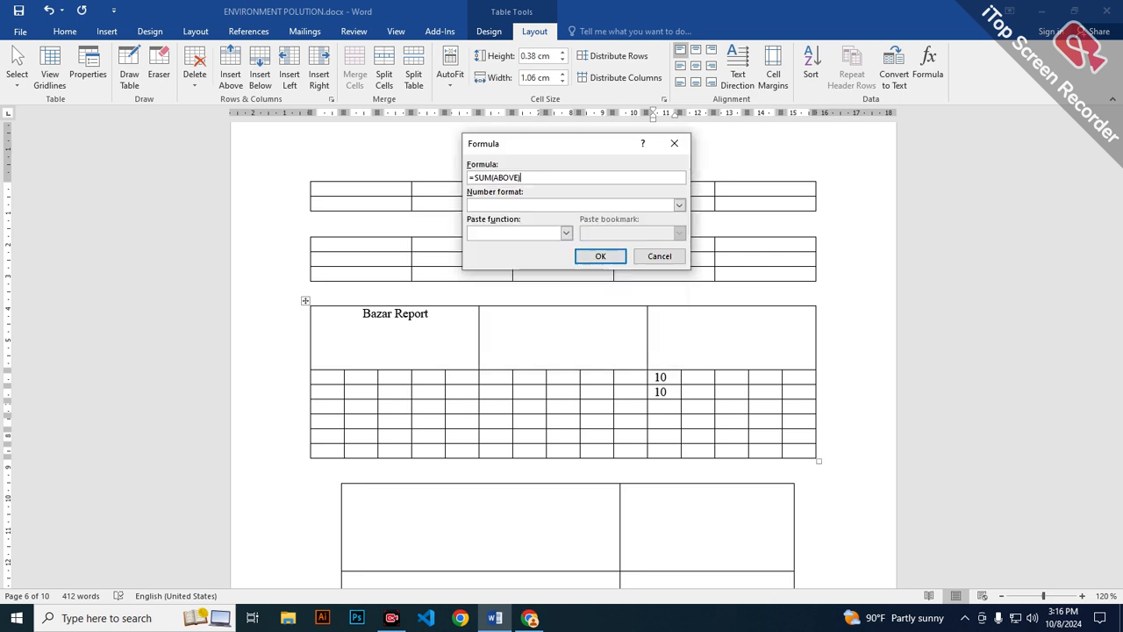
{"action": "key", "text": "BackSpace"}
{"action": "key", "text": "BackSpace"}
{"action": "key", "text": "BackSpace"}
{"action": "key", "text": "BackSpace"}
{"action": "key", "text": "BackSpace"}
{"action": "key", "text": "BackSpace"}
{"action": "key", "text": "BackSpace"}
{"action": "key", "text": "BackSpace"}
{"action": "key", "text": "BackSpace"}
{"action": "key", "text": "BackSpace"}
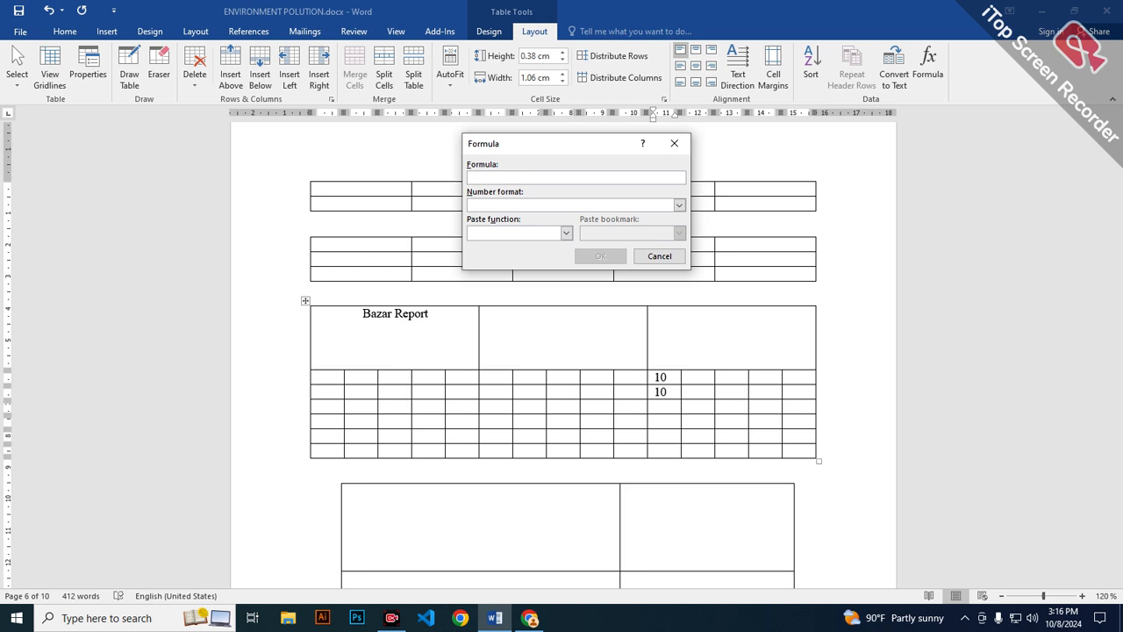
{"action": "type", "text": "=10*10"}
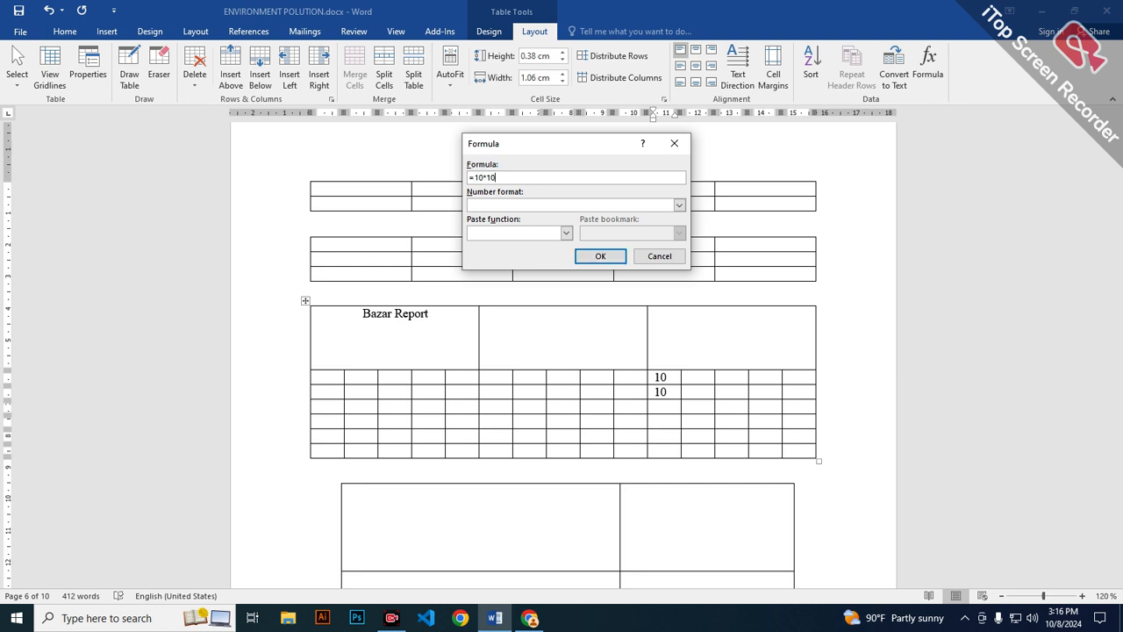
{"action": "key", "text": "Return"}
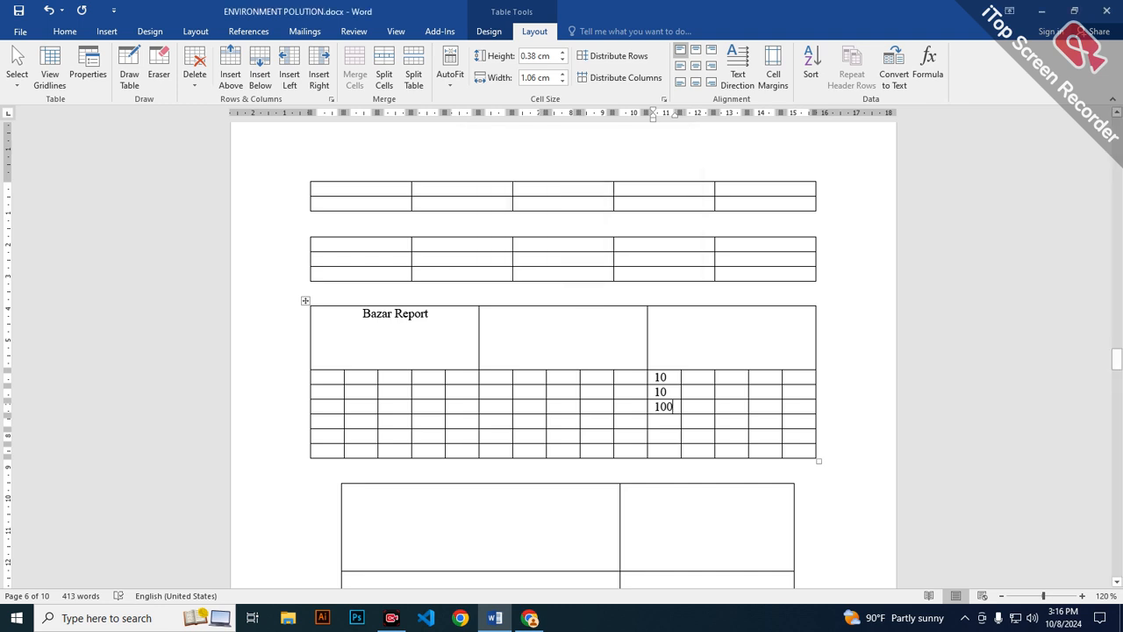